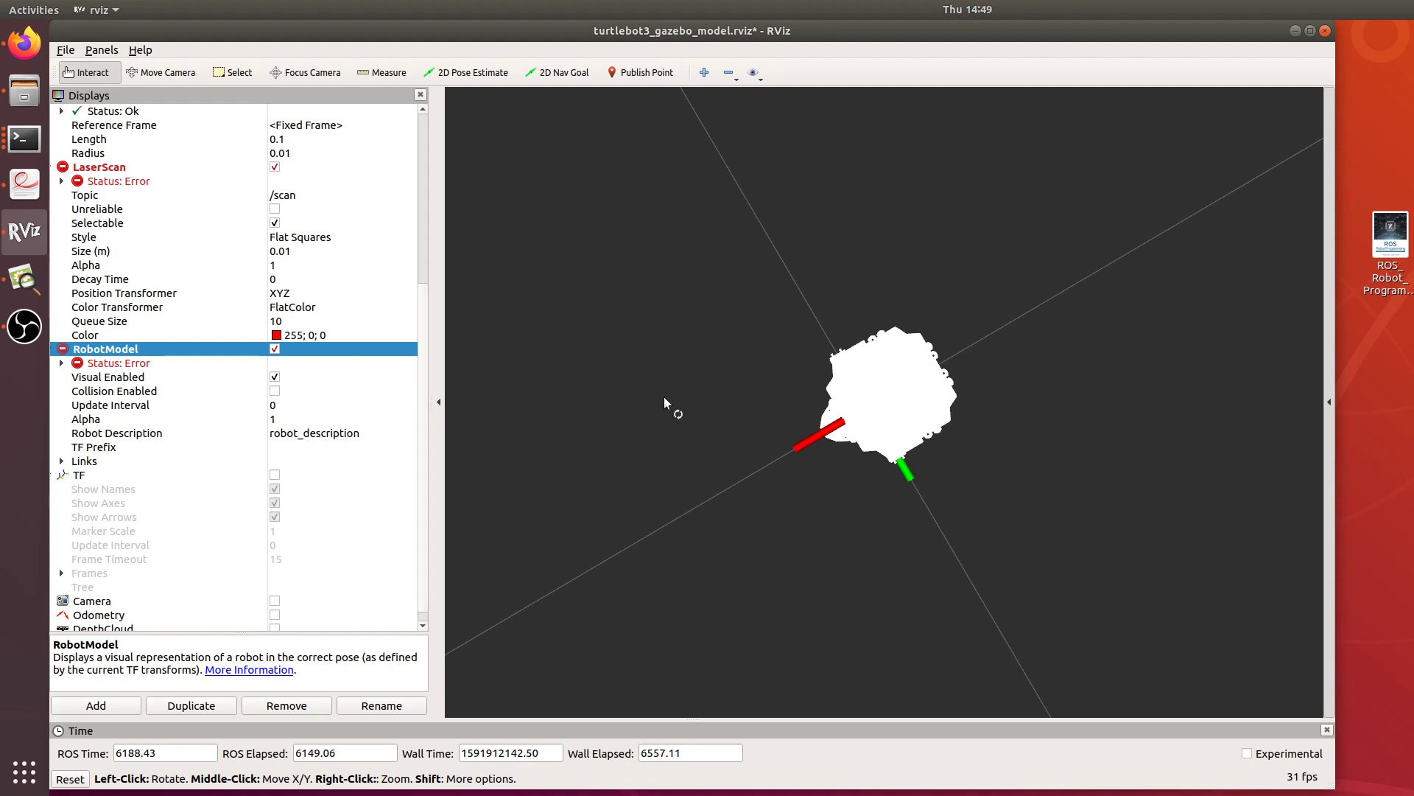
Open the ROS book and jump to the initial pose and navigation stack sections via the Outline.
{"action": "left_click", "coordinate": [24, 184]}
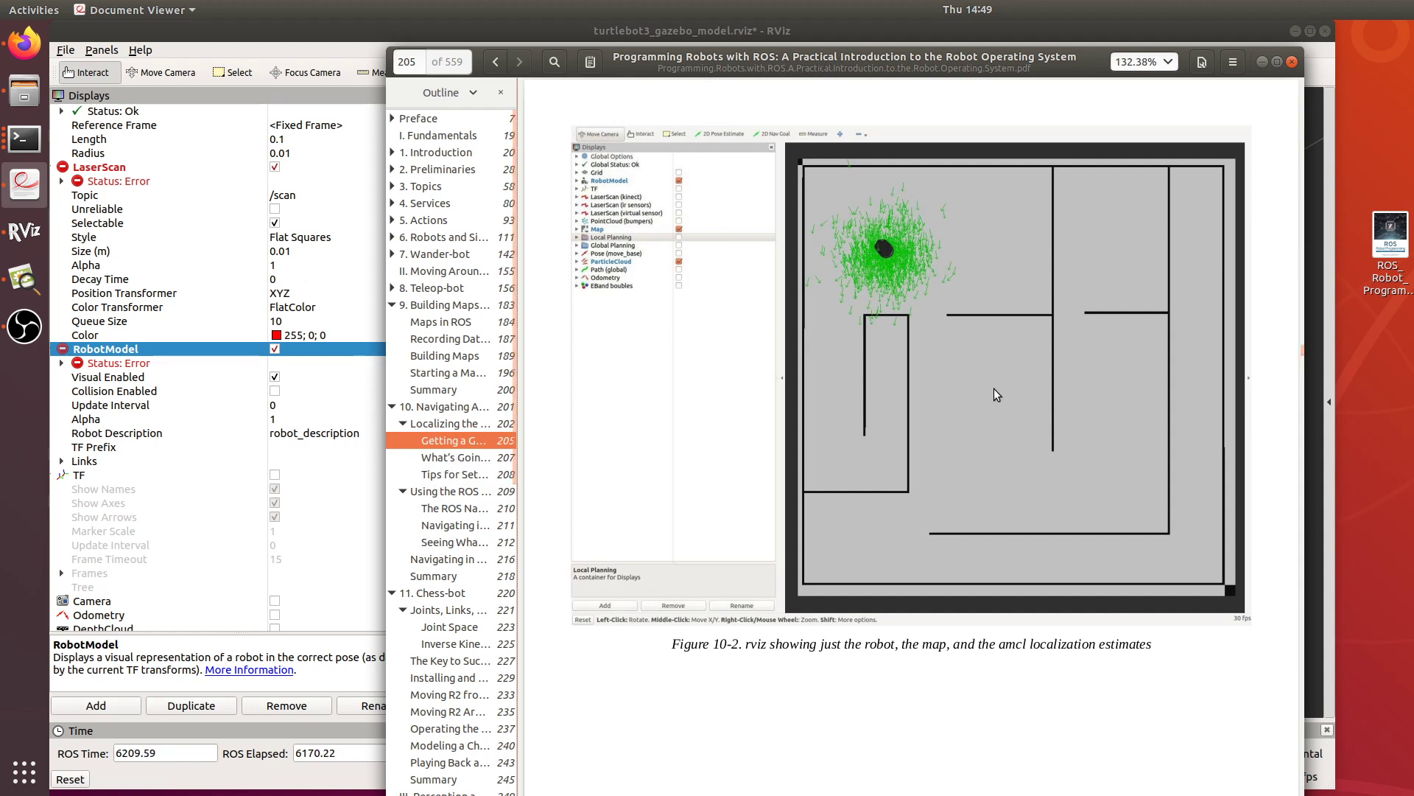
{"action": "left_click", "coordinate": [483, 471]}
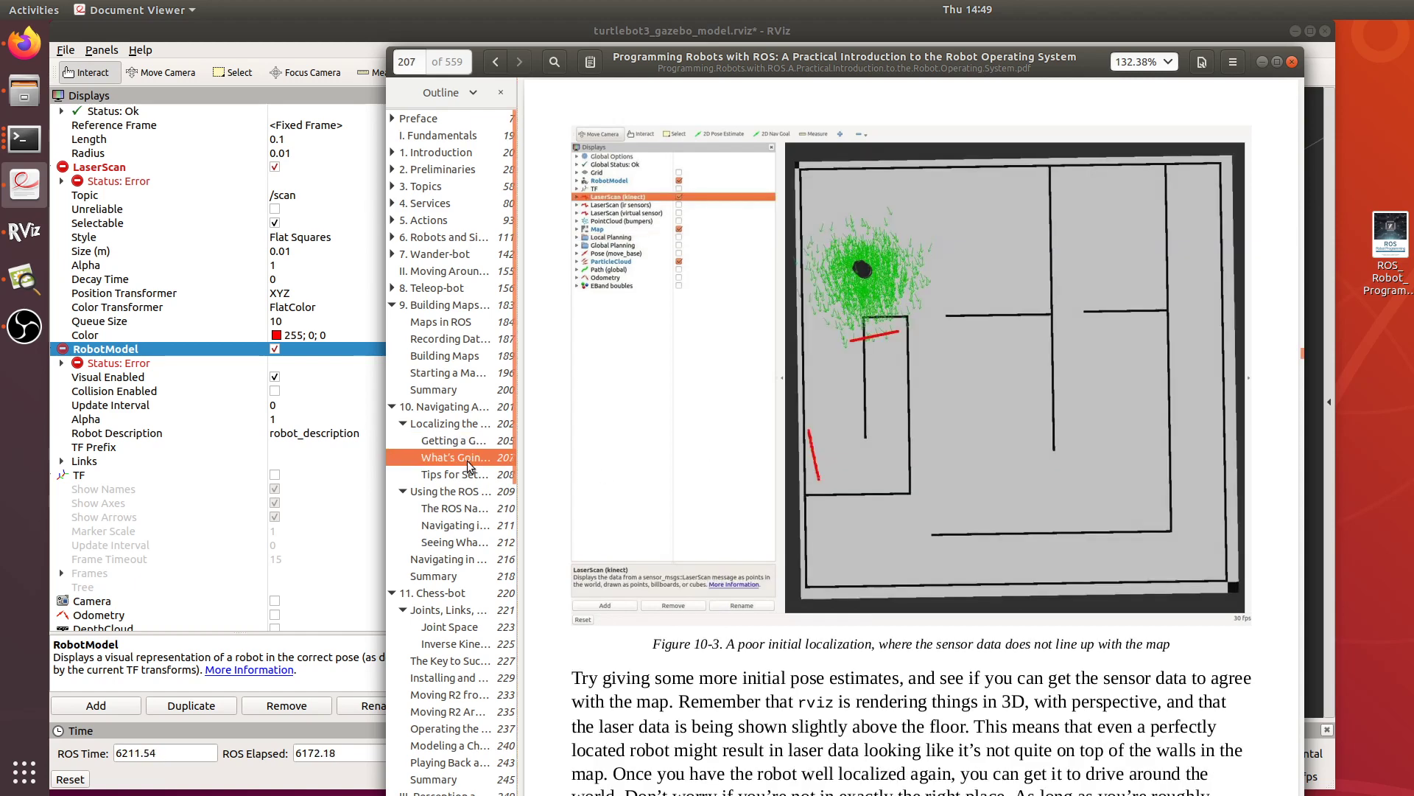
{"action": "left_click", "coordinate": [449, 510]}
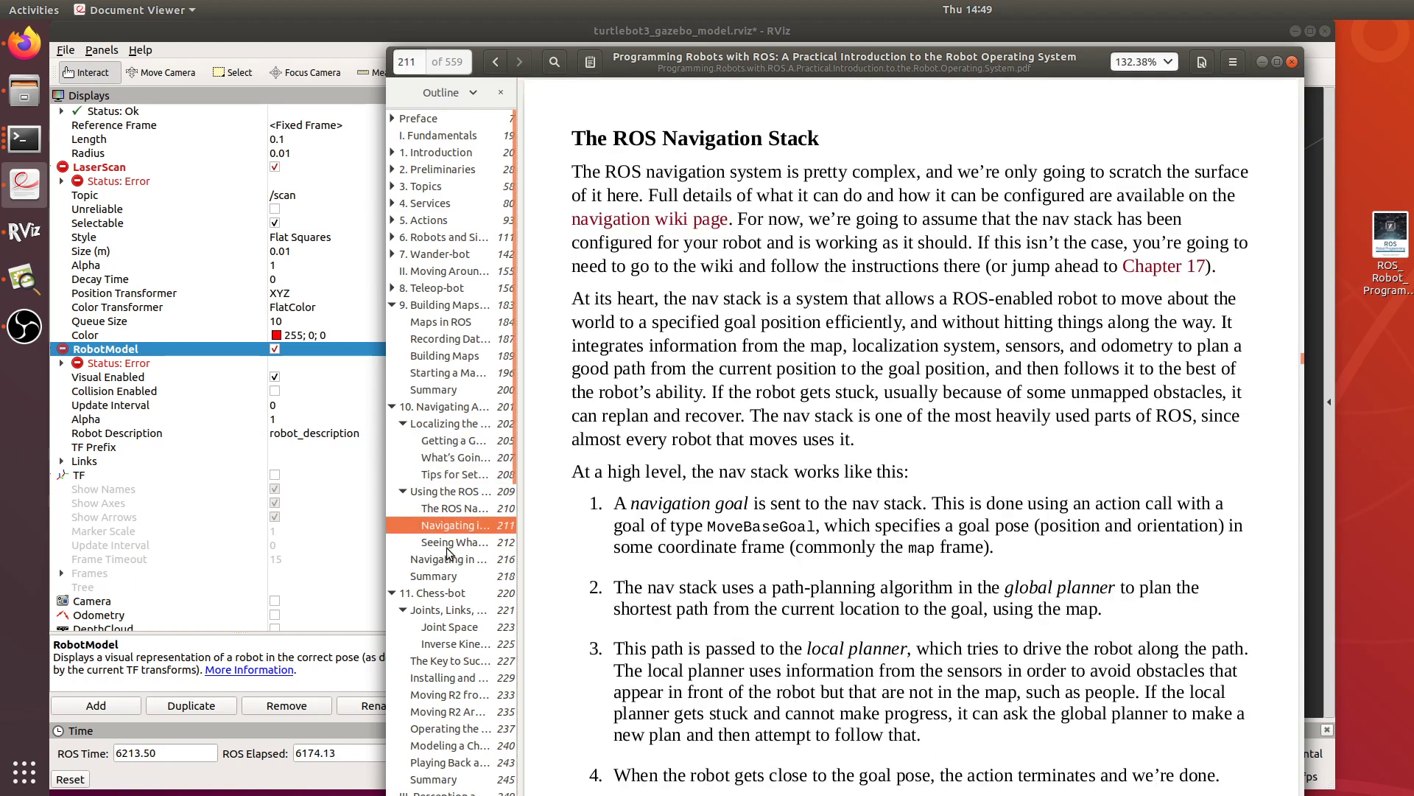
{"action": "left_click", "coordinate": [451, 526]}
{"action": "left_click", "coordinate": [455, 509]}
Browse the Building Maps and recording data sections and page 211, ending on page 216's navigation figure.
{"action": "left_click", "coordinate": [444, 561]}
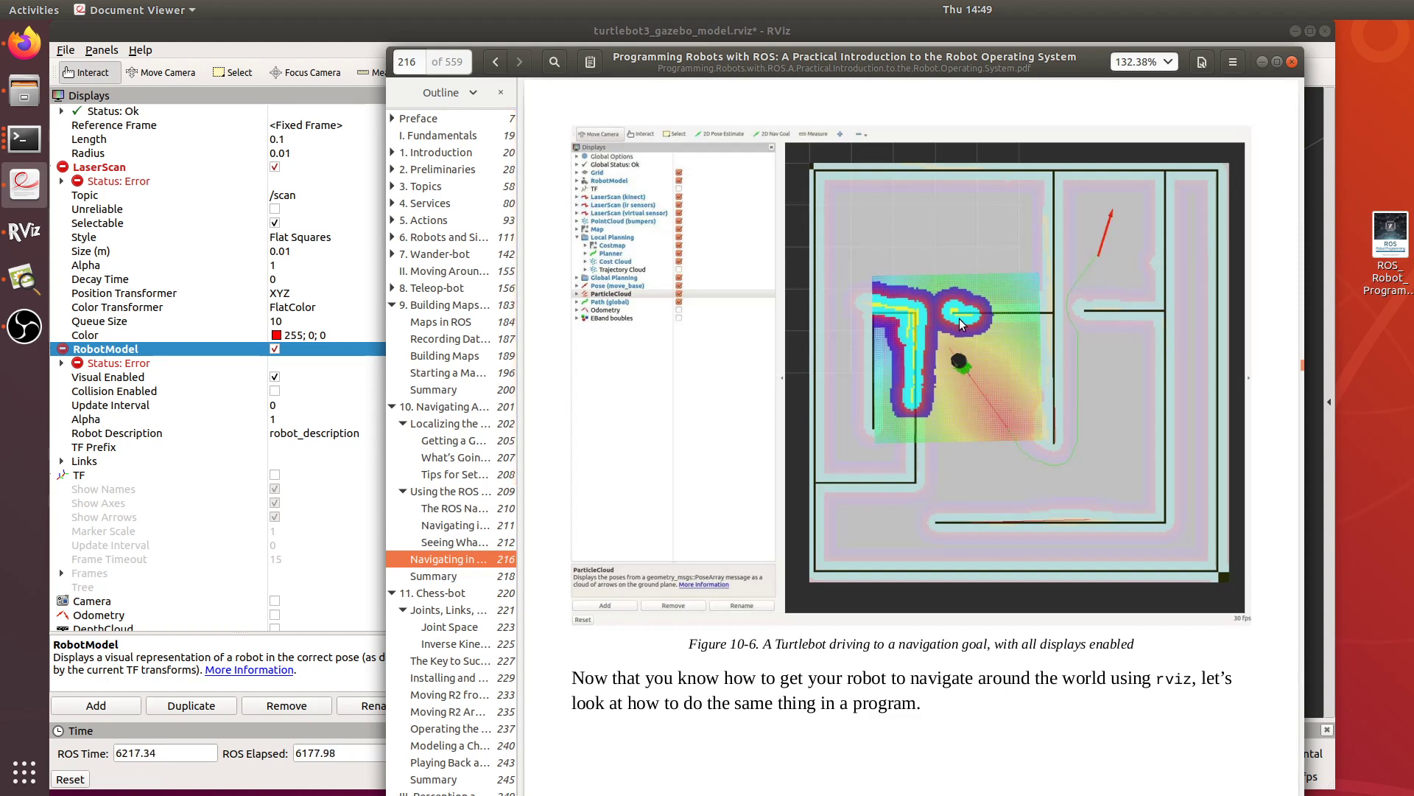
{"action": "left_click", "coordinate": [453, 357]}
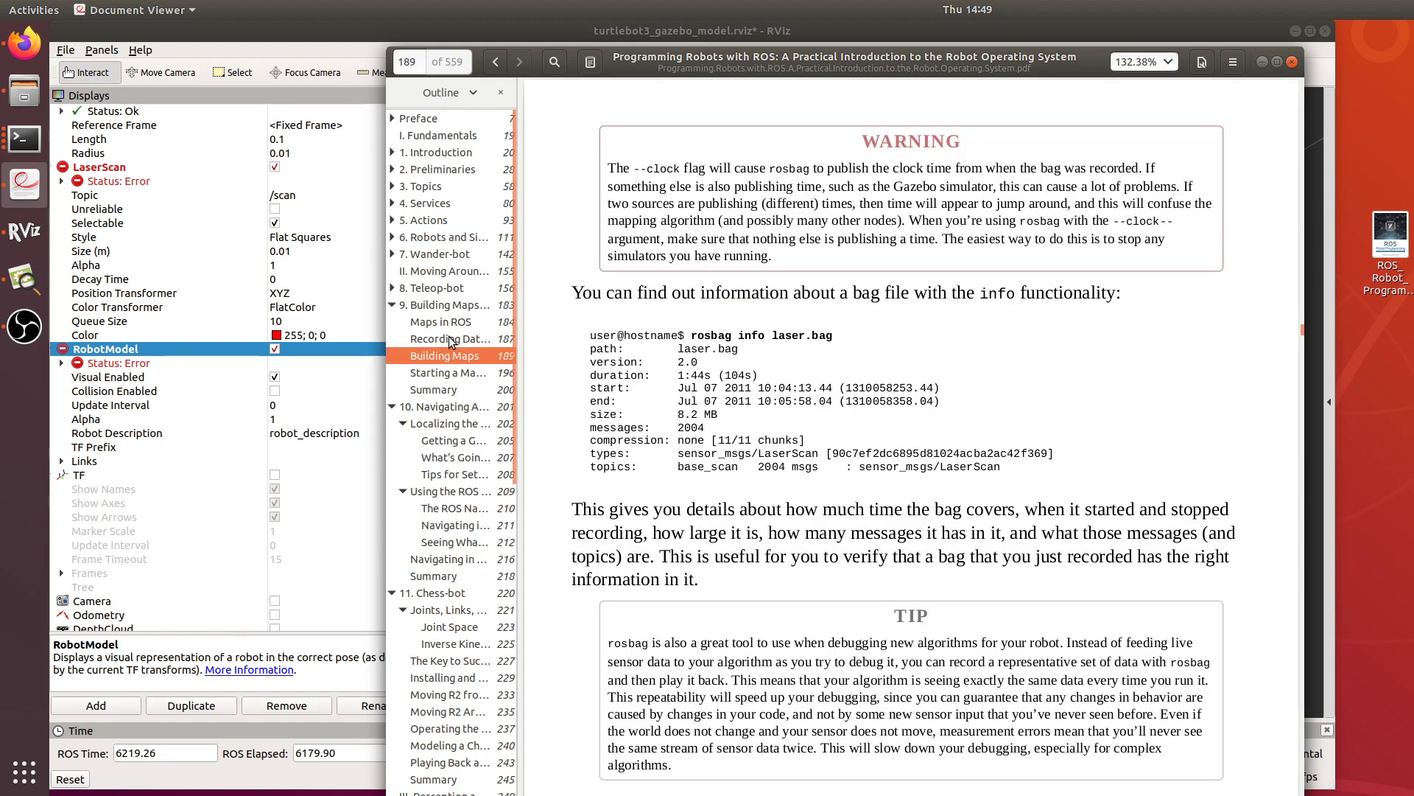
{"action": "left_click", "coordinate": [453, 341]}
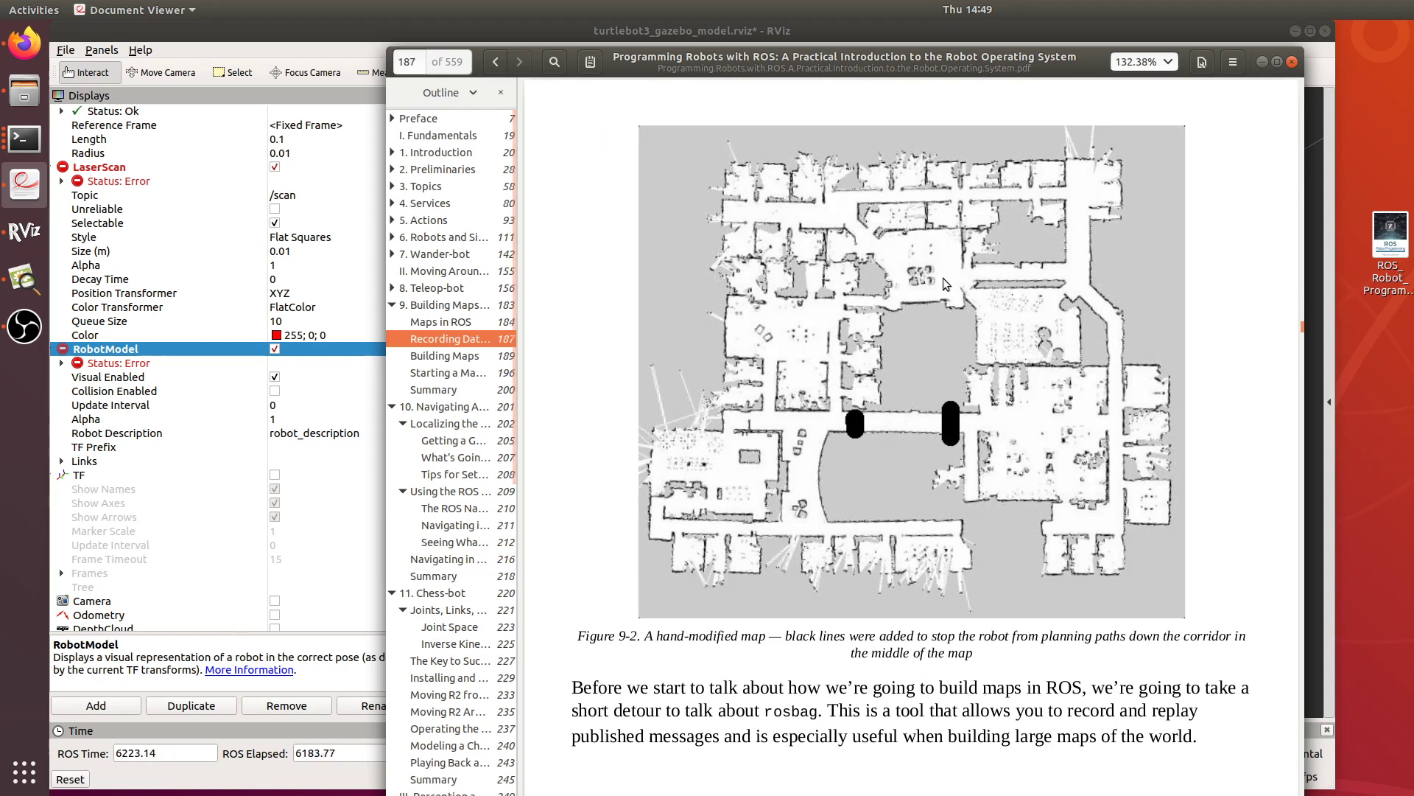
{"action": "left_click", "coordinate": [452, 524]}
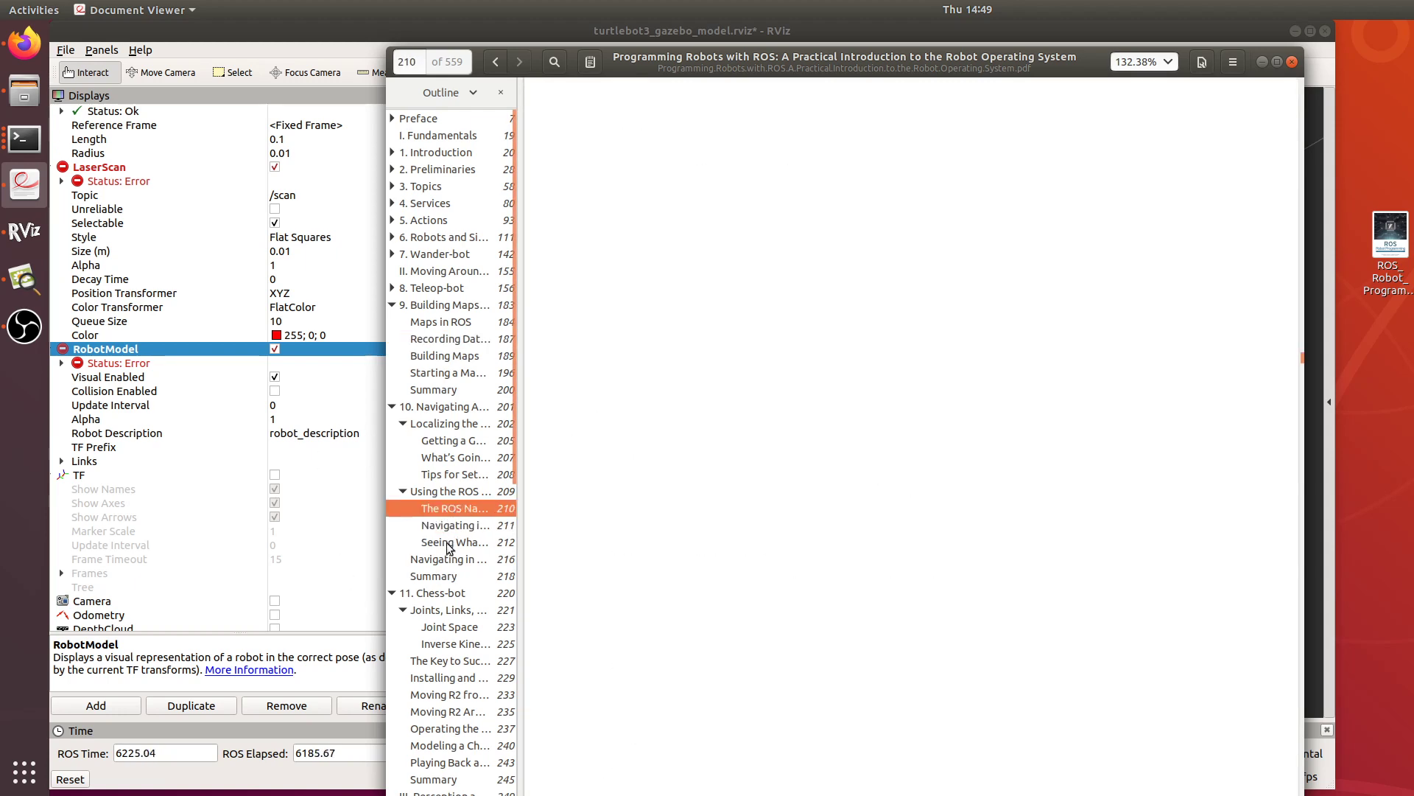
{"action": "left_click", "coordinate": [449, 562]}
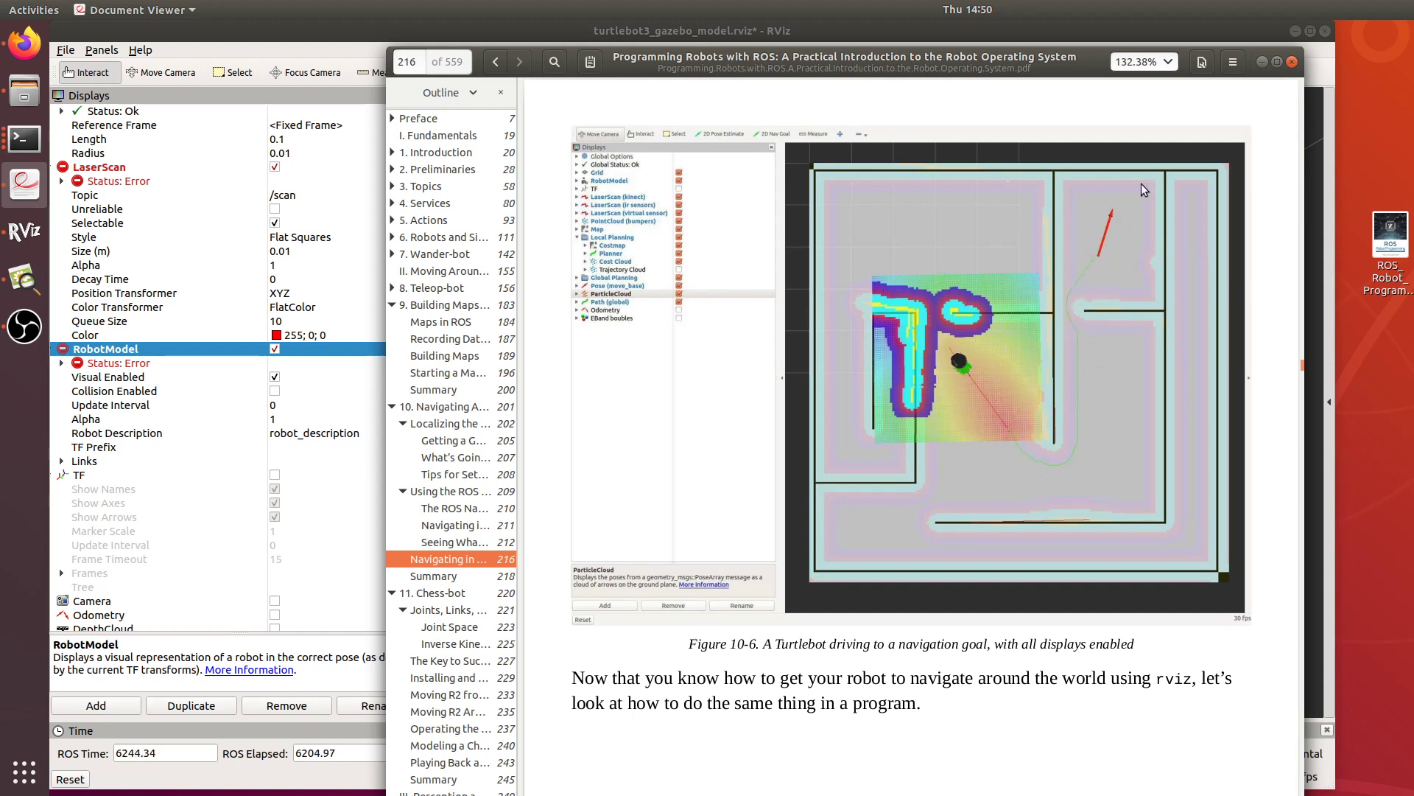
Hide and restore the ROS book, then scroll through the navigation stack pages.
{"action": "left_click", "coordinate": [1263, 64]}
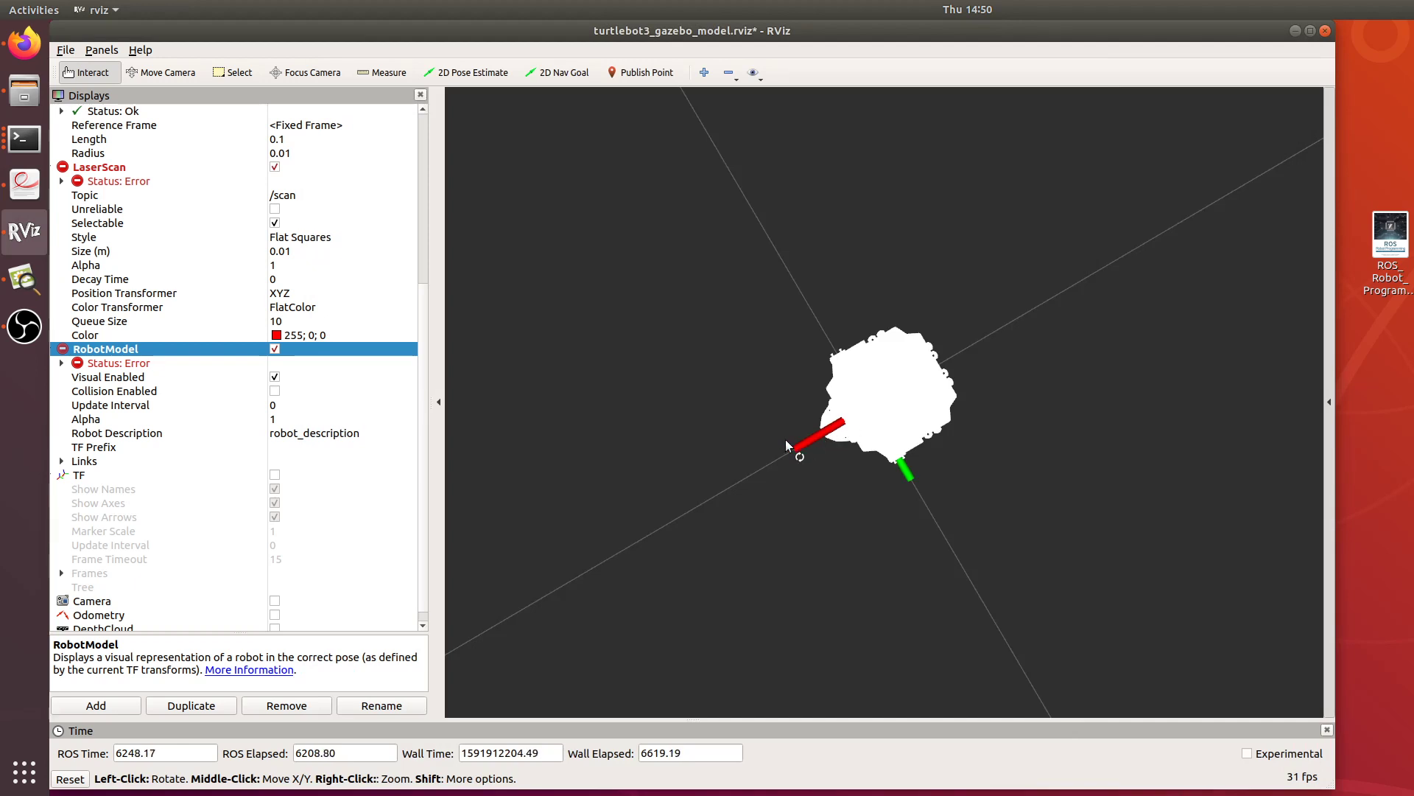
{"action": "left_click", "coordinate": [24, 184]}
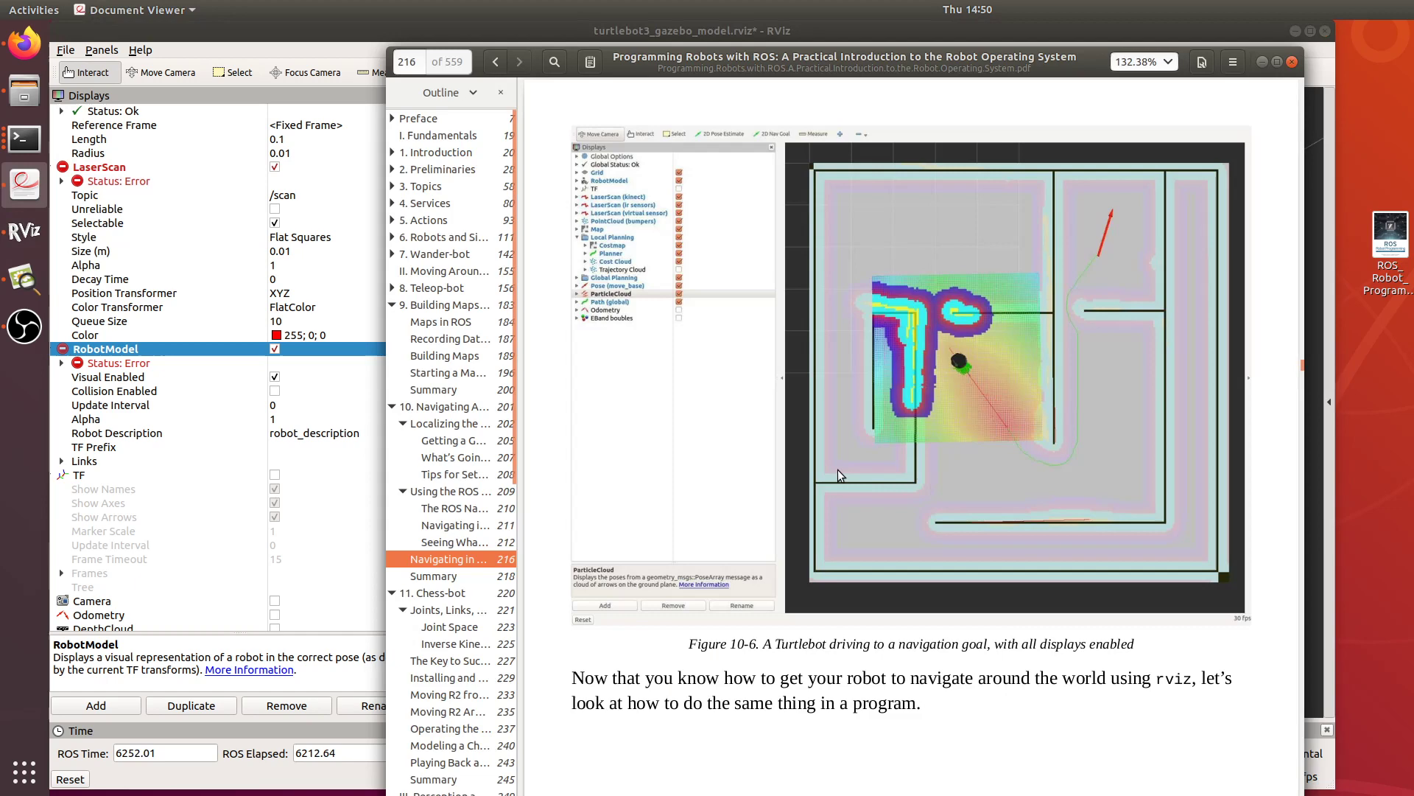
{"action": "scroll", "coordinate": [825, 545], "scroll_direction": "up", "scroll_amount": 5}
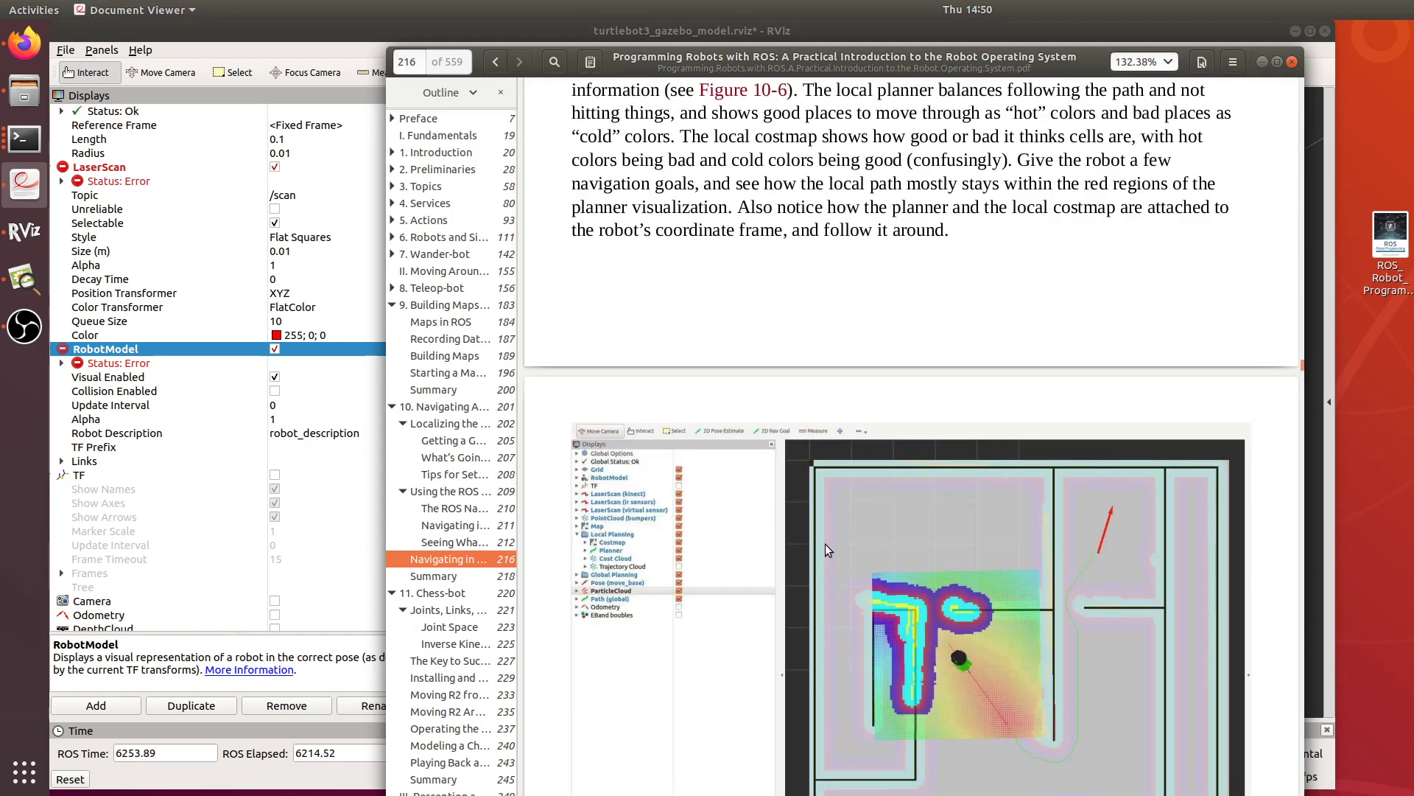
{"action": "scroll", "coordinate": [825, 543], "scroll_direction": "down", "scroll_amount": 3}
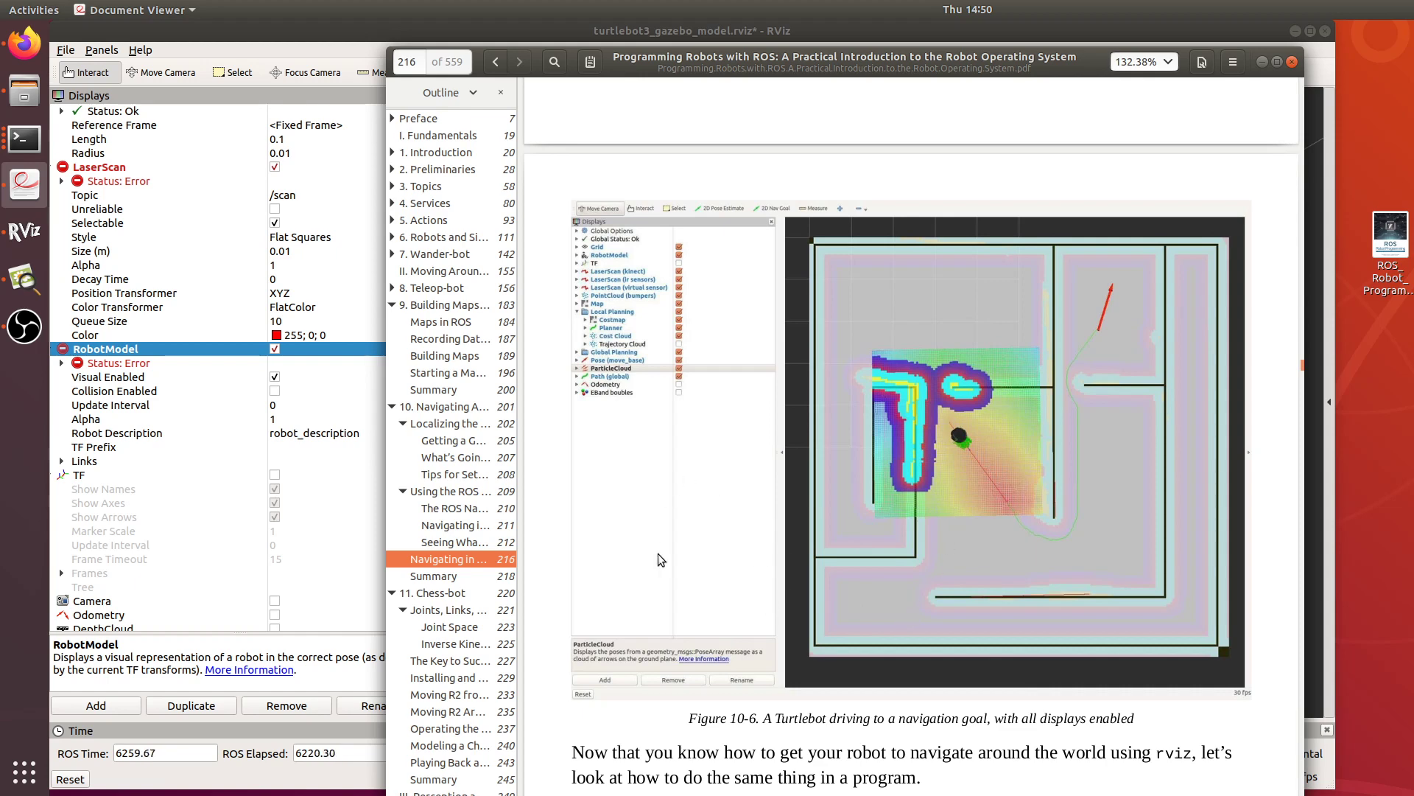
{"action": "scroll", "coordinate": [675, 600], "scroll_direction": "up", "scroll_amount": 3}
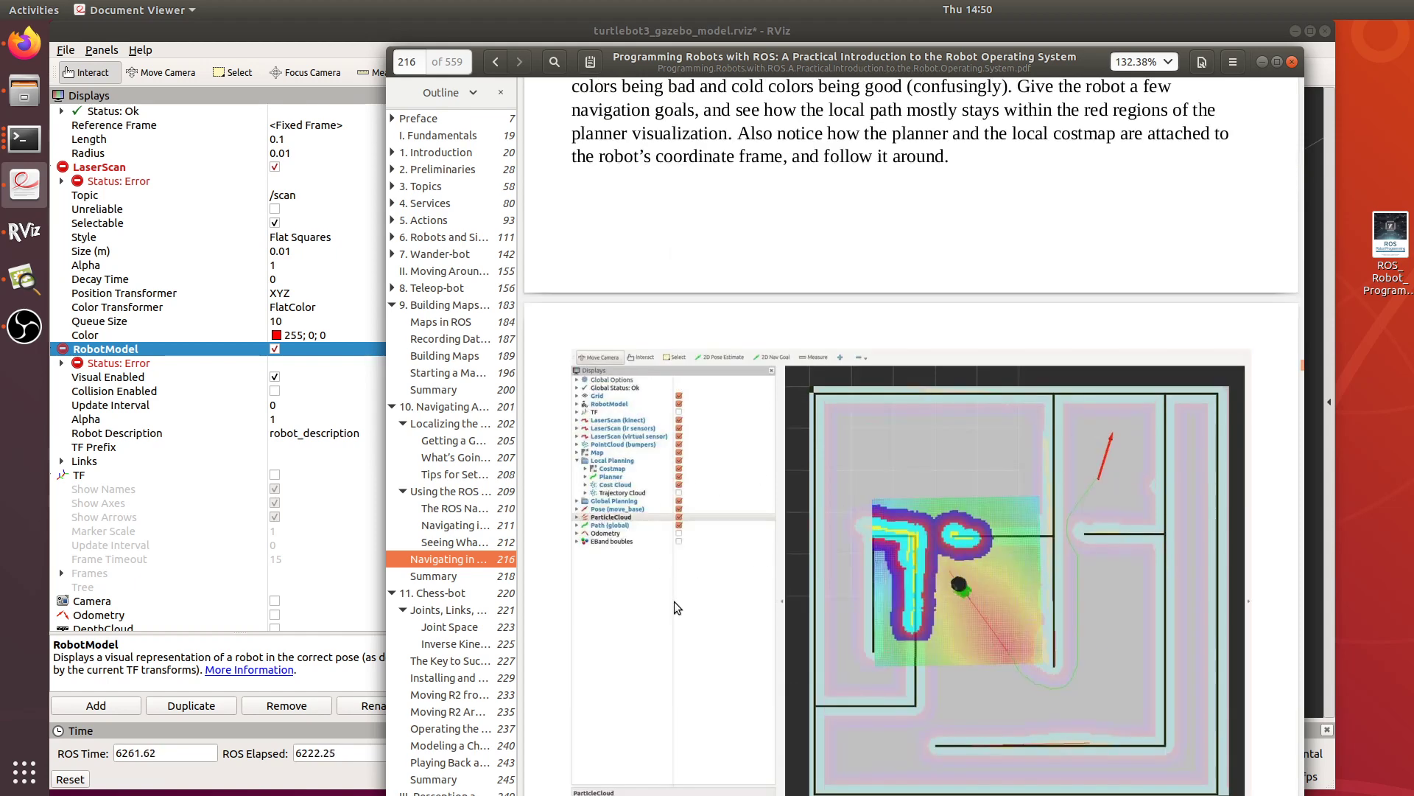
{"action": "scroll", "coordinate": [674, 601], "scroll_direction": "down", "scroll_amount": 3}
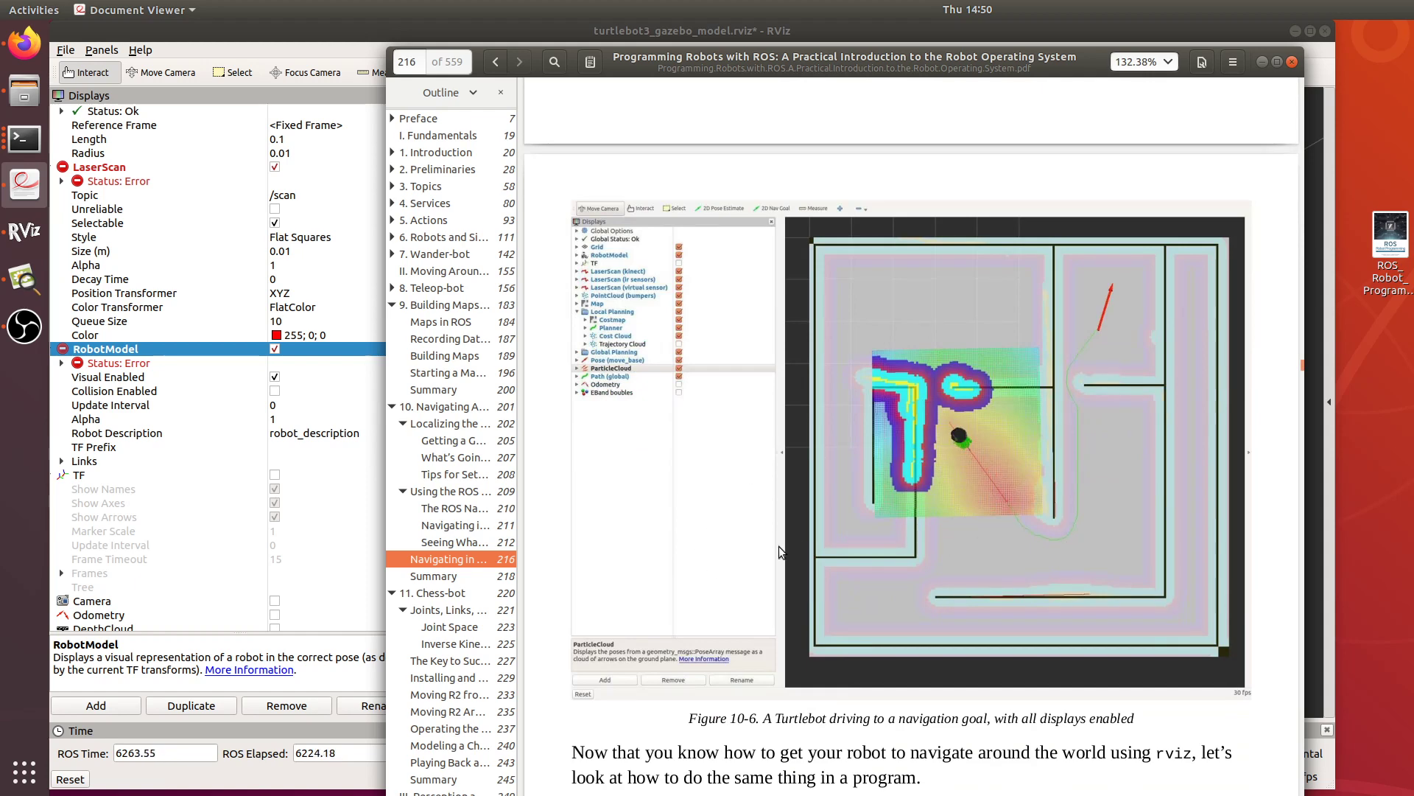
{"action": "scroll", "coordinate": [590, 524], "scroll_direction": "down", "scroll_amount": 2}
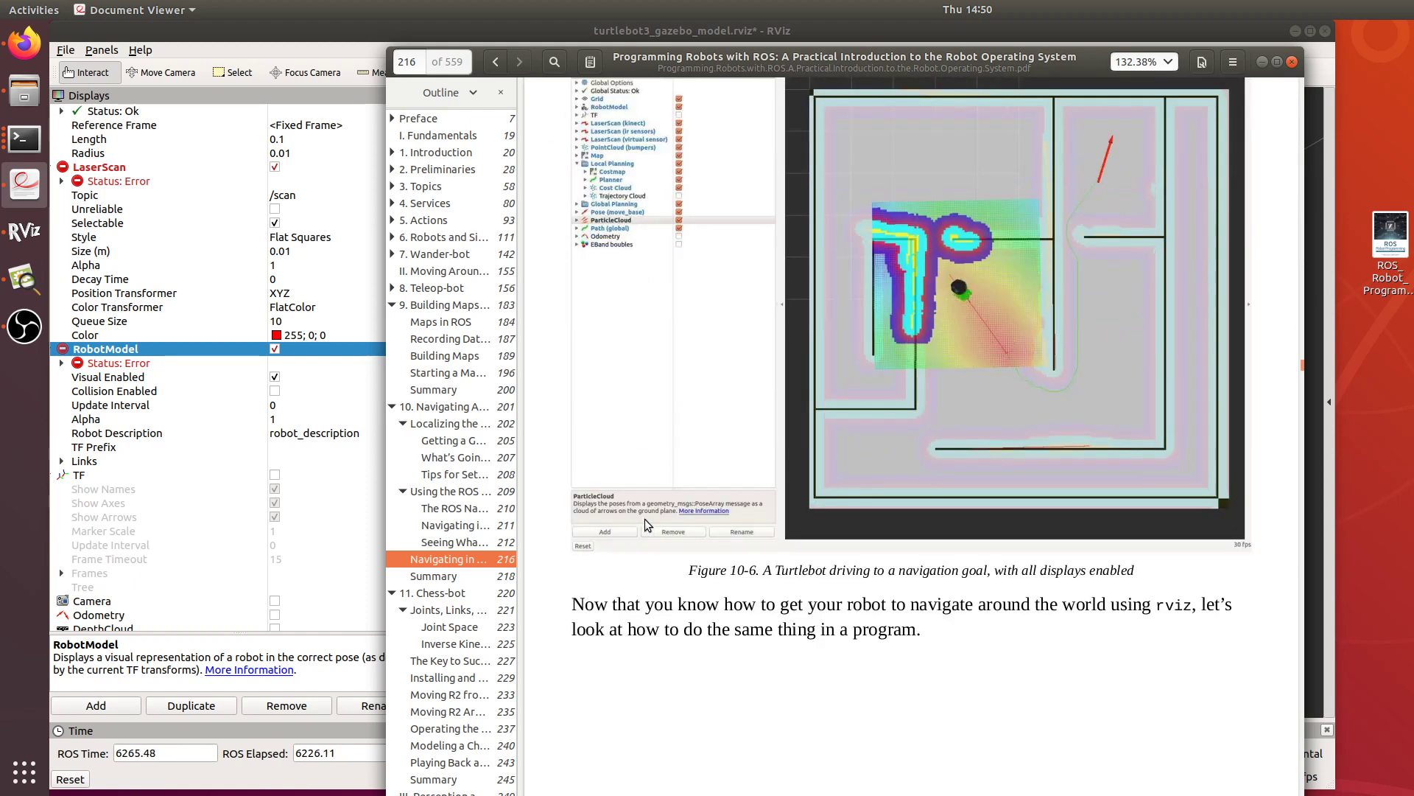
{"action": "scroll", "coordinate": [697, 522], "scroll_direction": "up", "scroll_amount": 15}
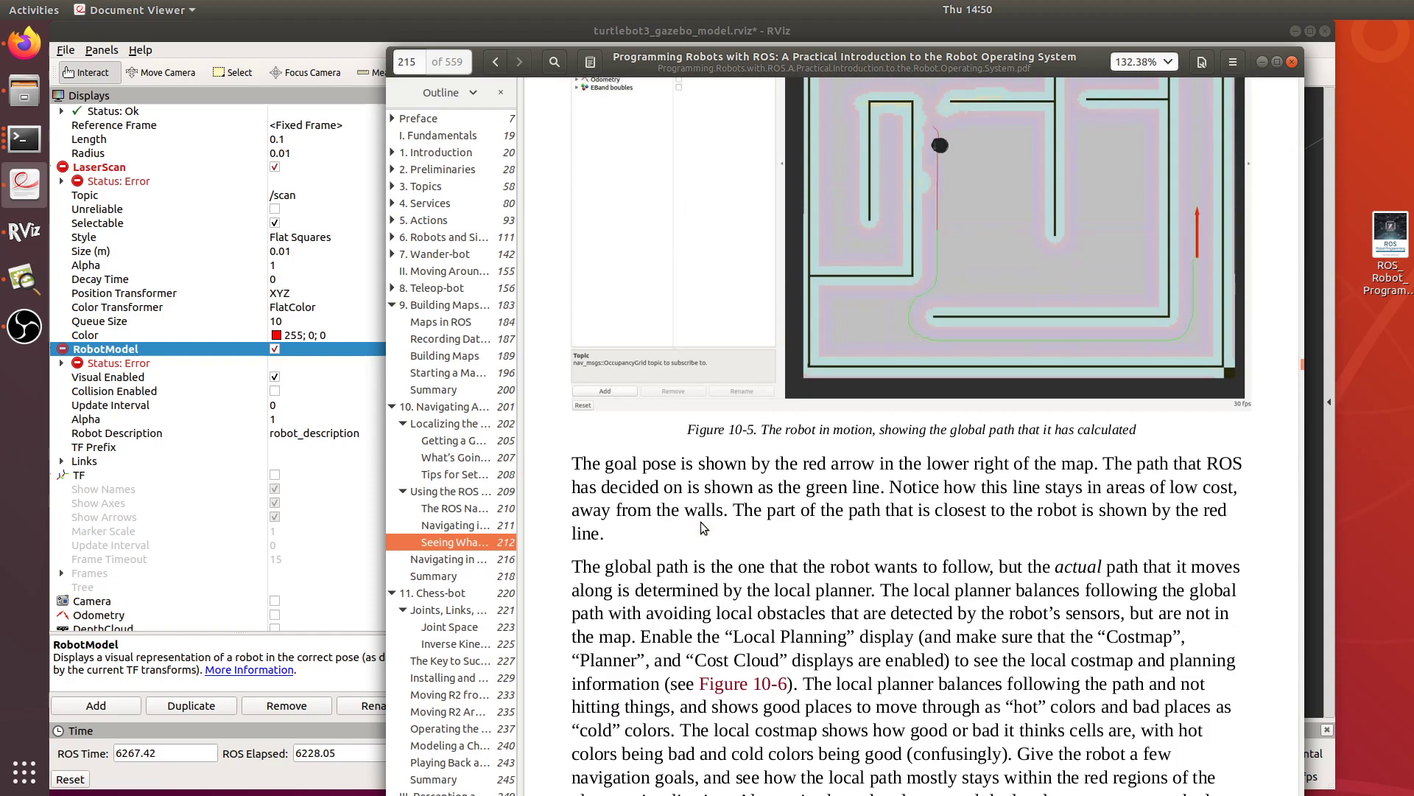
{"action": "scroll", "coordinate": [700, 523], "scroll_direction": "up", "scroll_amount": 20}
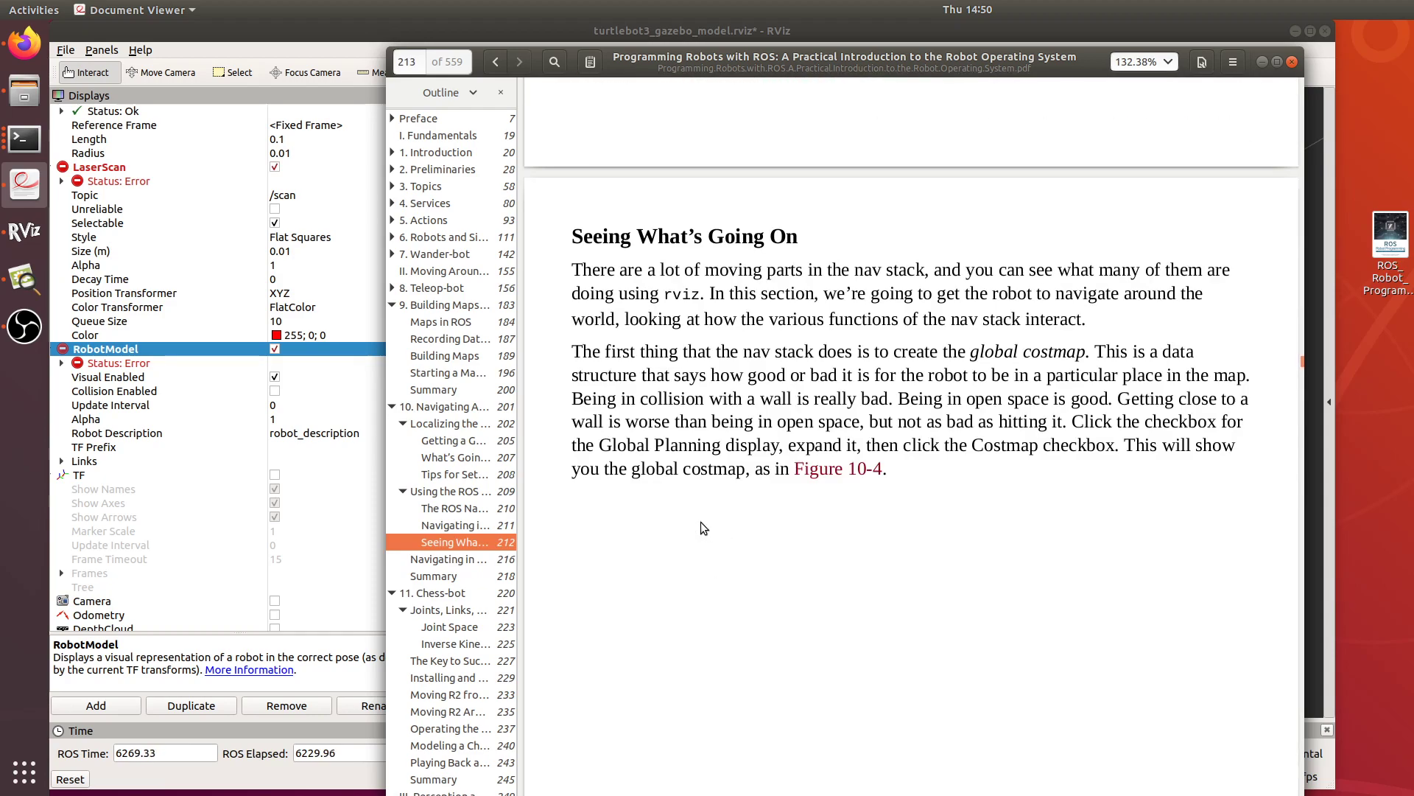
Scroll back and forth between pages 210 and 216 of the navigation chapter.
{"action": "scroll", "coordinate": [700, 522], "scroll_direction": "up", "scroll_amount": 20}
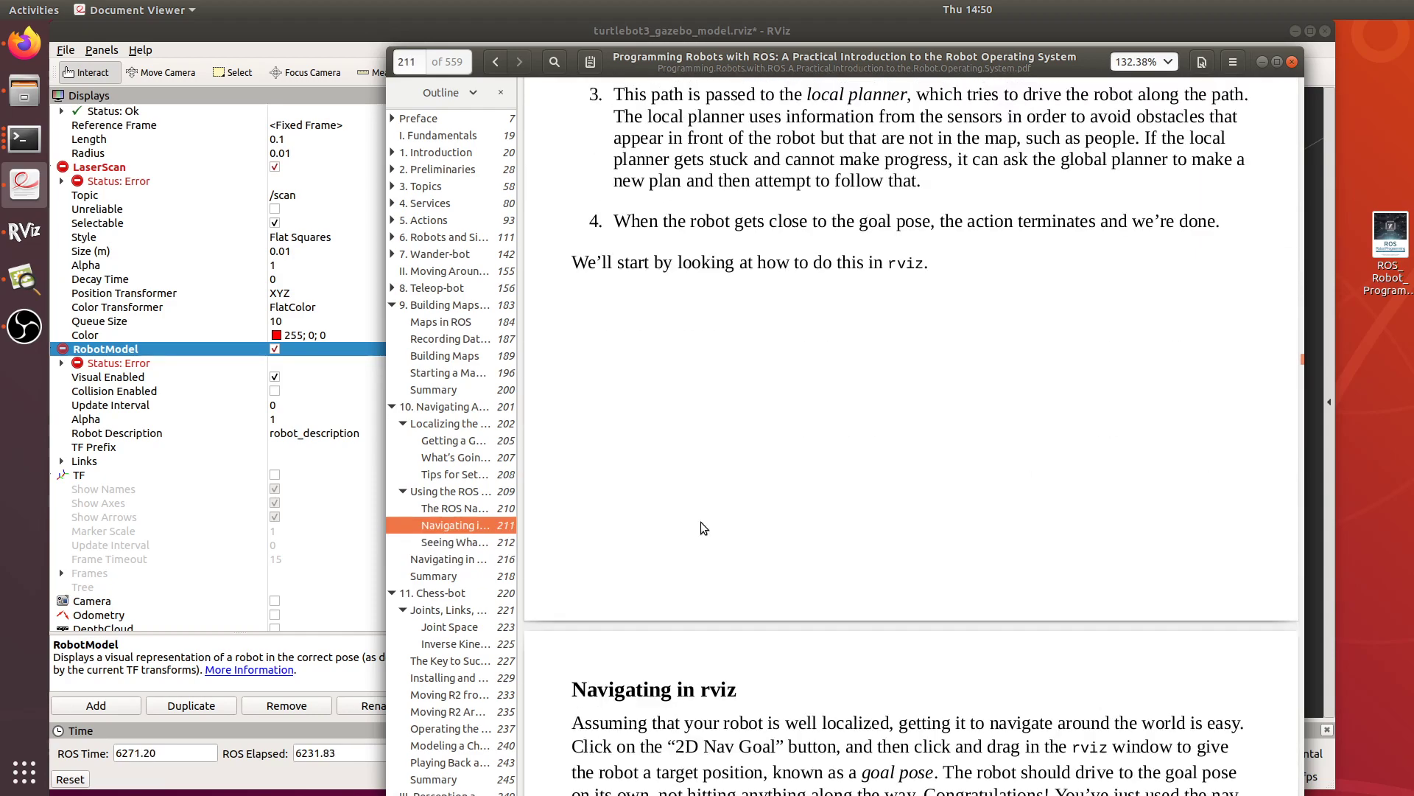
{"action": "scroll", "coordinate": [700, 521], "scroll_direction": "down", "scroll_amount": 7}
{"action": "scroll", "coordinate": [700, 522], "scroll_direction": "down", "scroll_amount": 15}
{"action": "scroll", "coordinate": [701, 521], "scroll_direction": "up", "scroll_amount": 20}
{"action": "scroll", "coordinate": [700, 523], "scroll_direction": "up", "scroll_amount": 10}
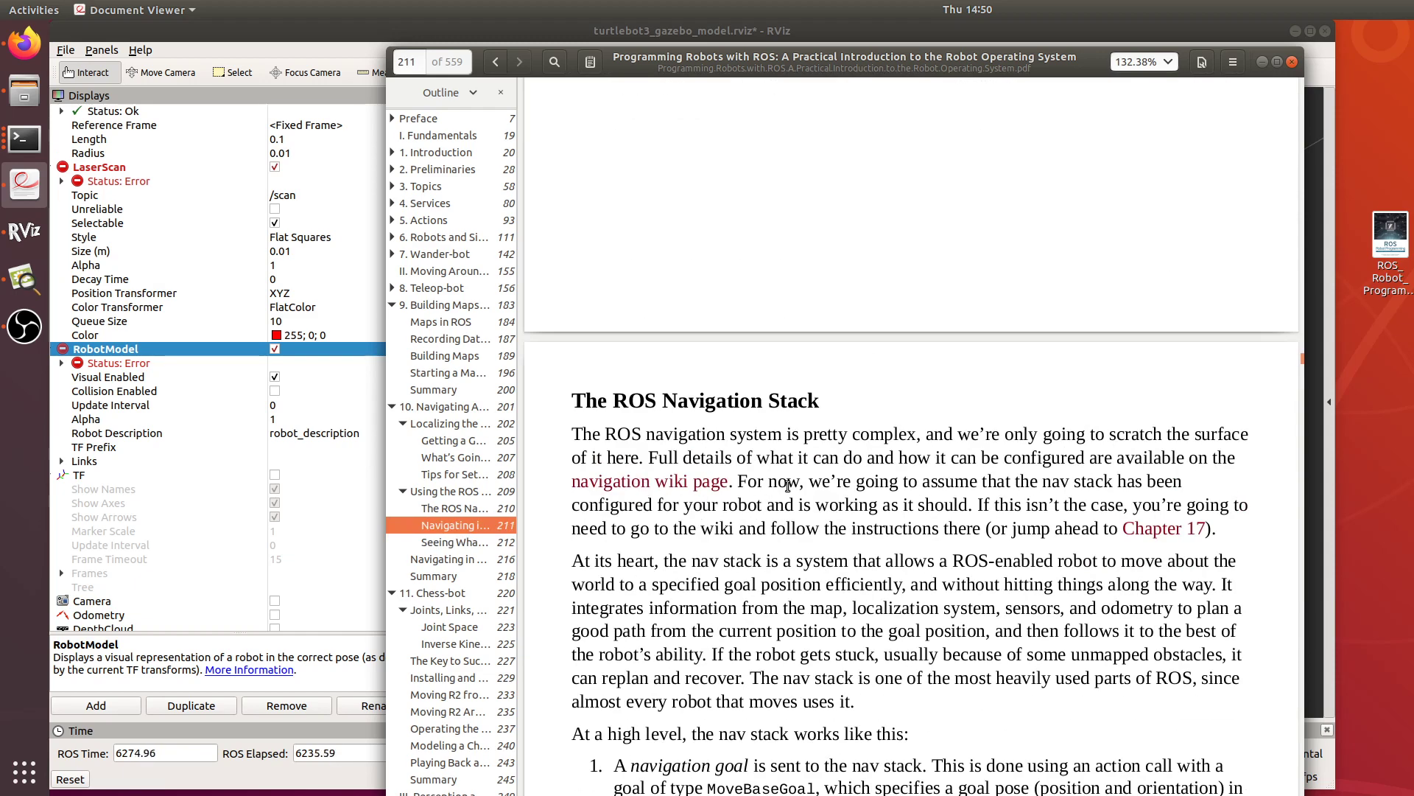
{"action": "scroll", "coordinate": [789, 492], "scroll_direction": "up", "scroll_amount": 15}
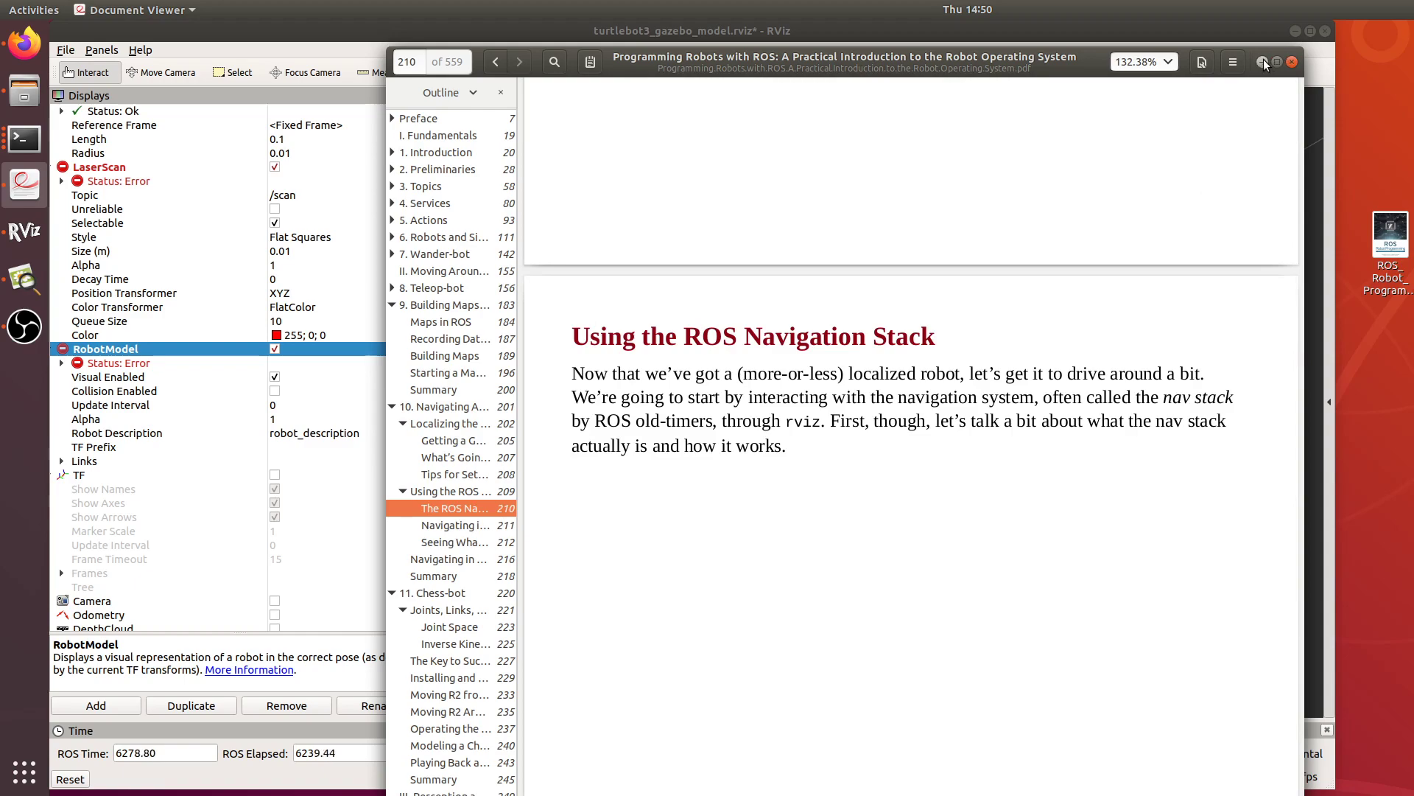
{"action": "scroll", "coordinate": [673, 461], "scroll_direction": "down", "scroll_amount": 15}
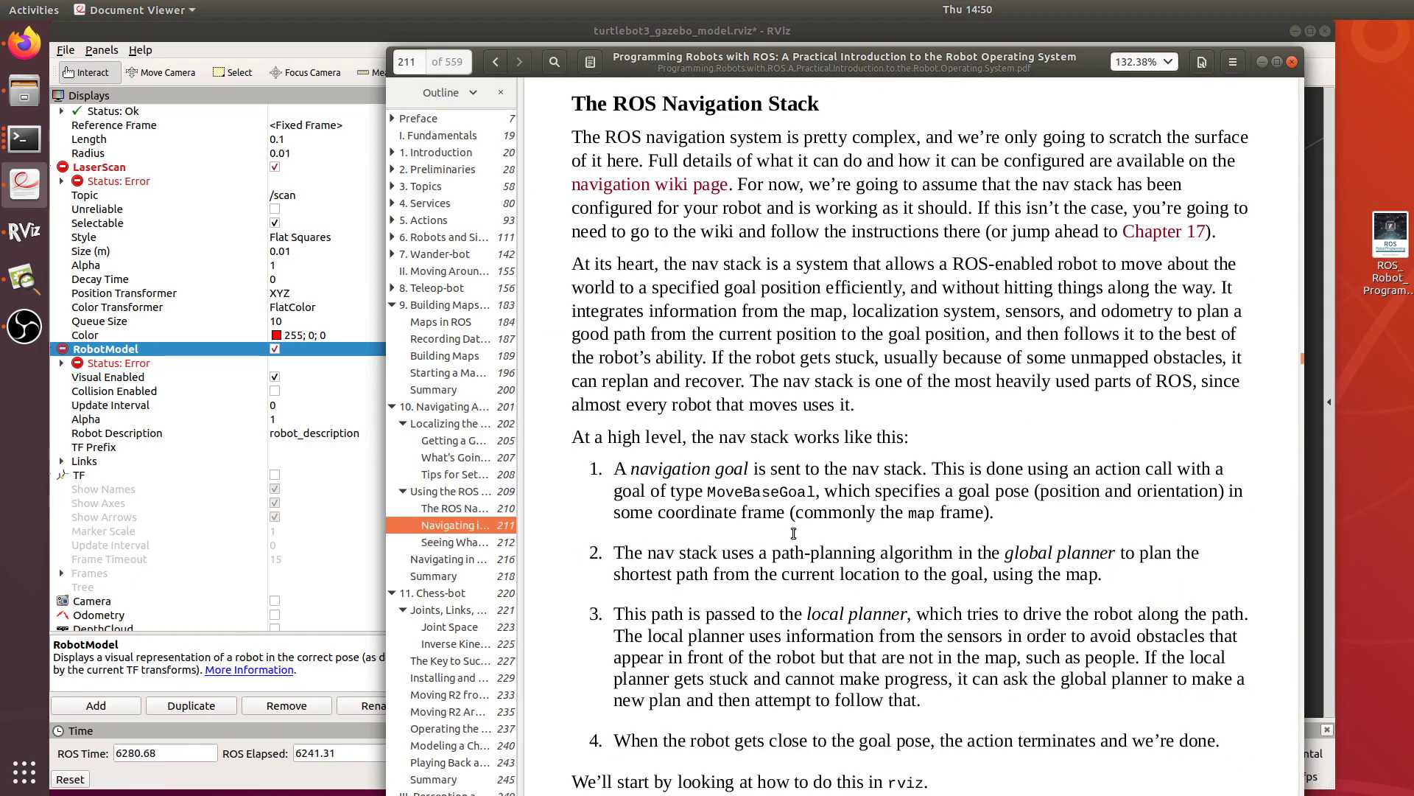
{"action": "scroll", "coordinate": [793, 533], "scroll_direction": "down", "scroll_amount": 3}
{"action": "left_click", "coordinate": [1262, 62]}
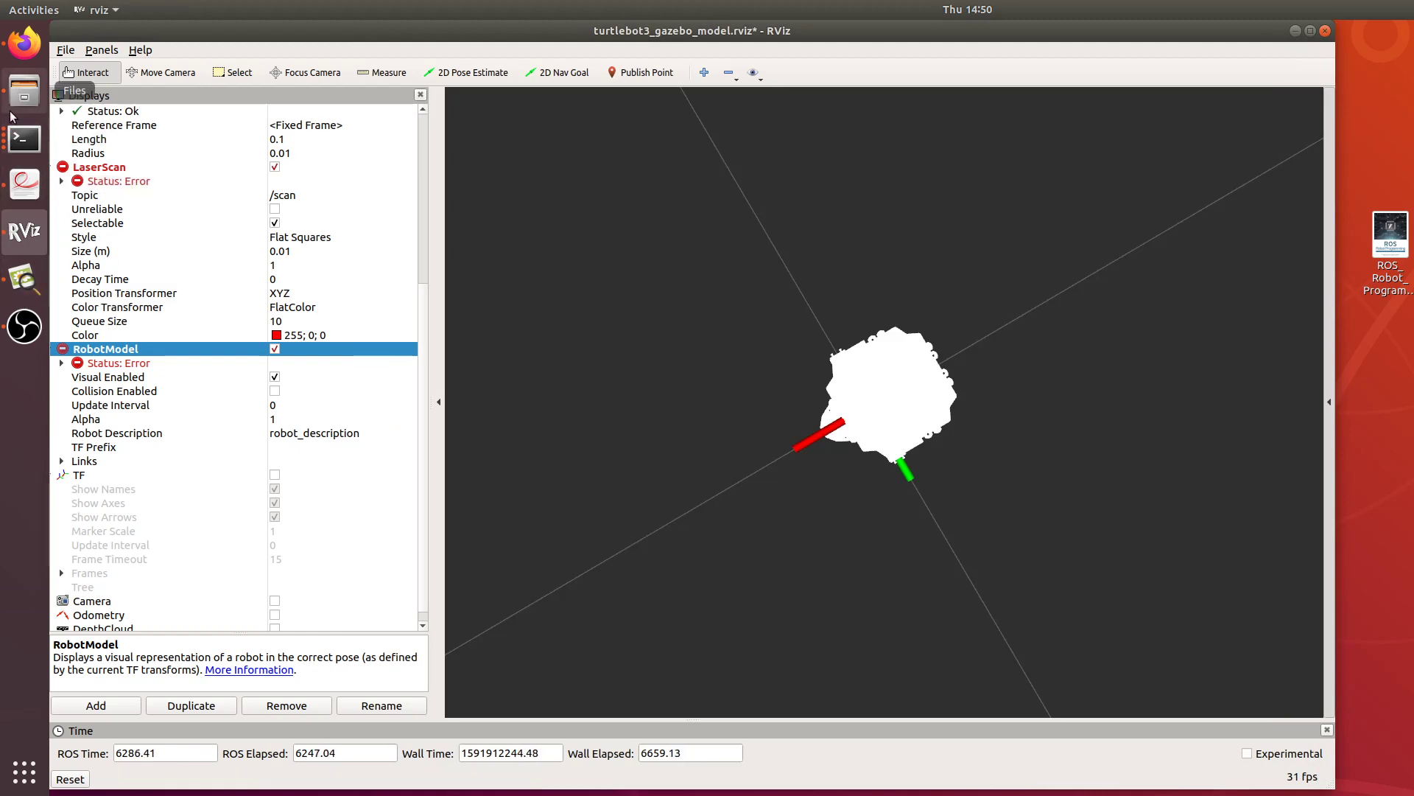
{"action": "left_click", "coordinate": [24, 43]}
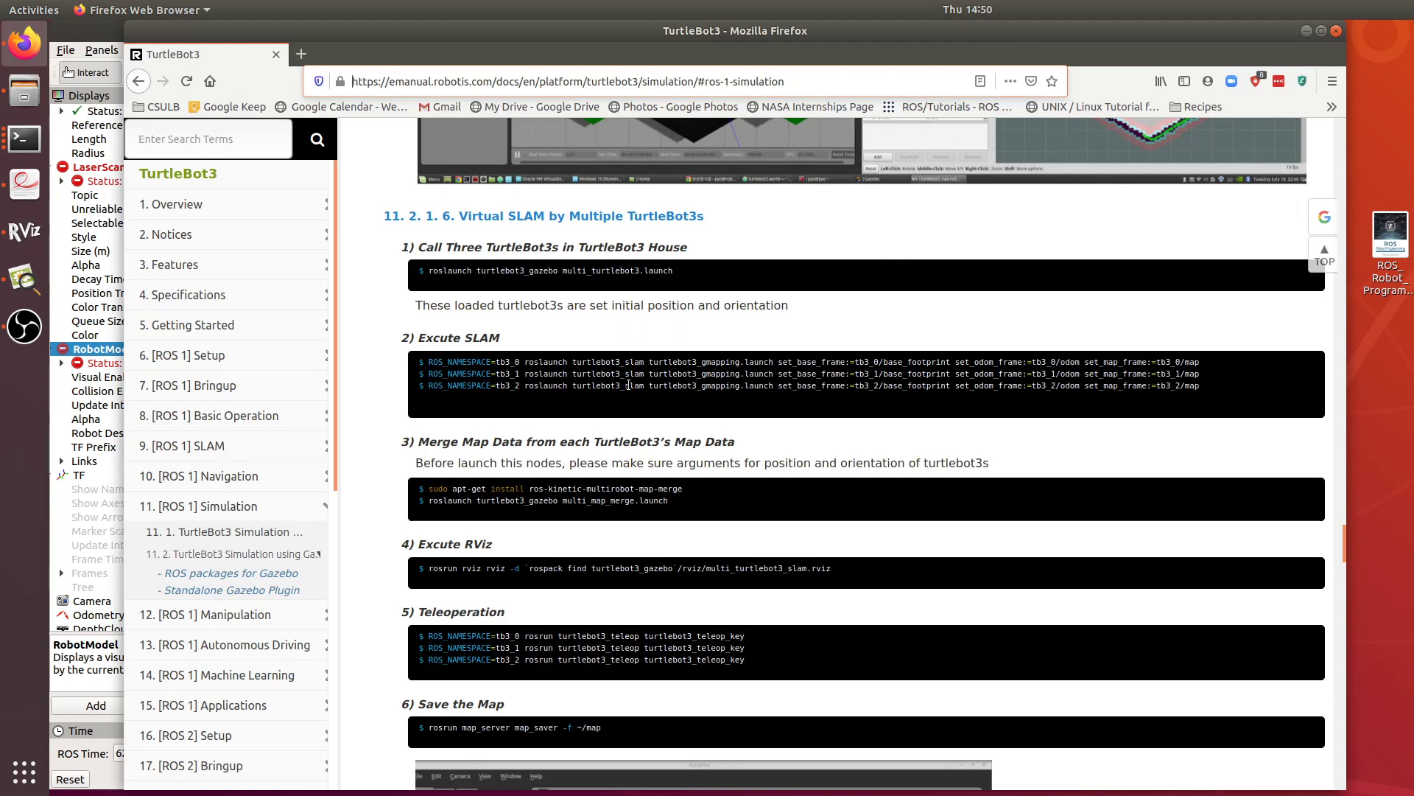
{"action": "scroll", "coordinate": [628, 385], "scroll_direction": "down", "scroll_amount": 3}
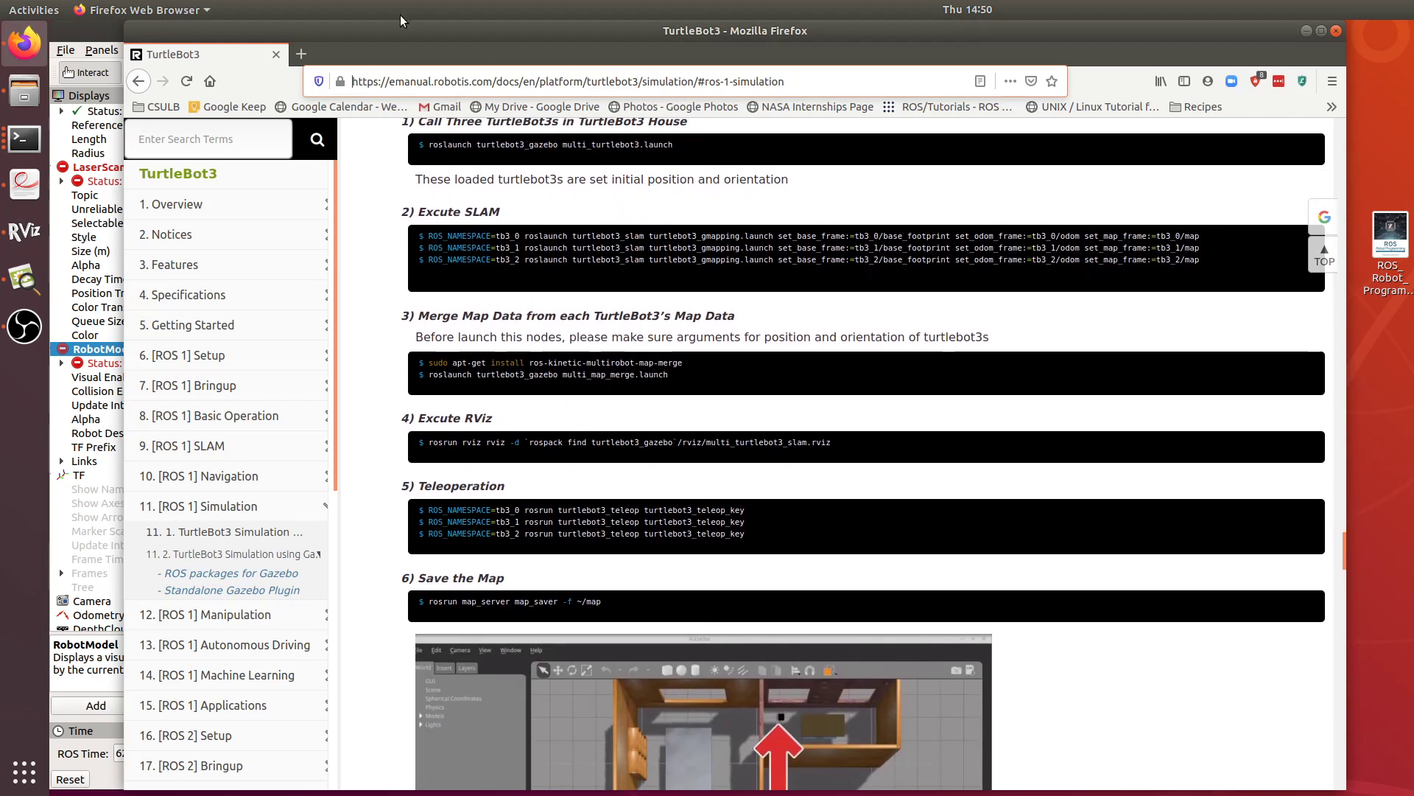
{"action": "scroll", "coordinate": [436, 453], "scroll_direction": "down", "scroll_amount": 10}
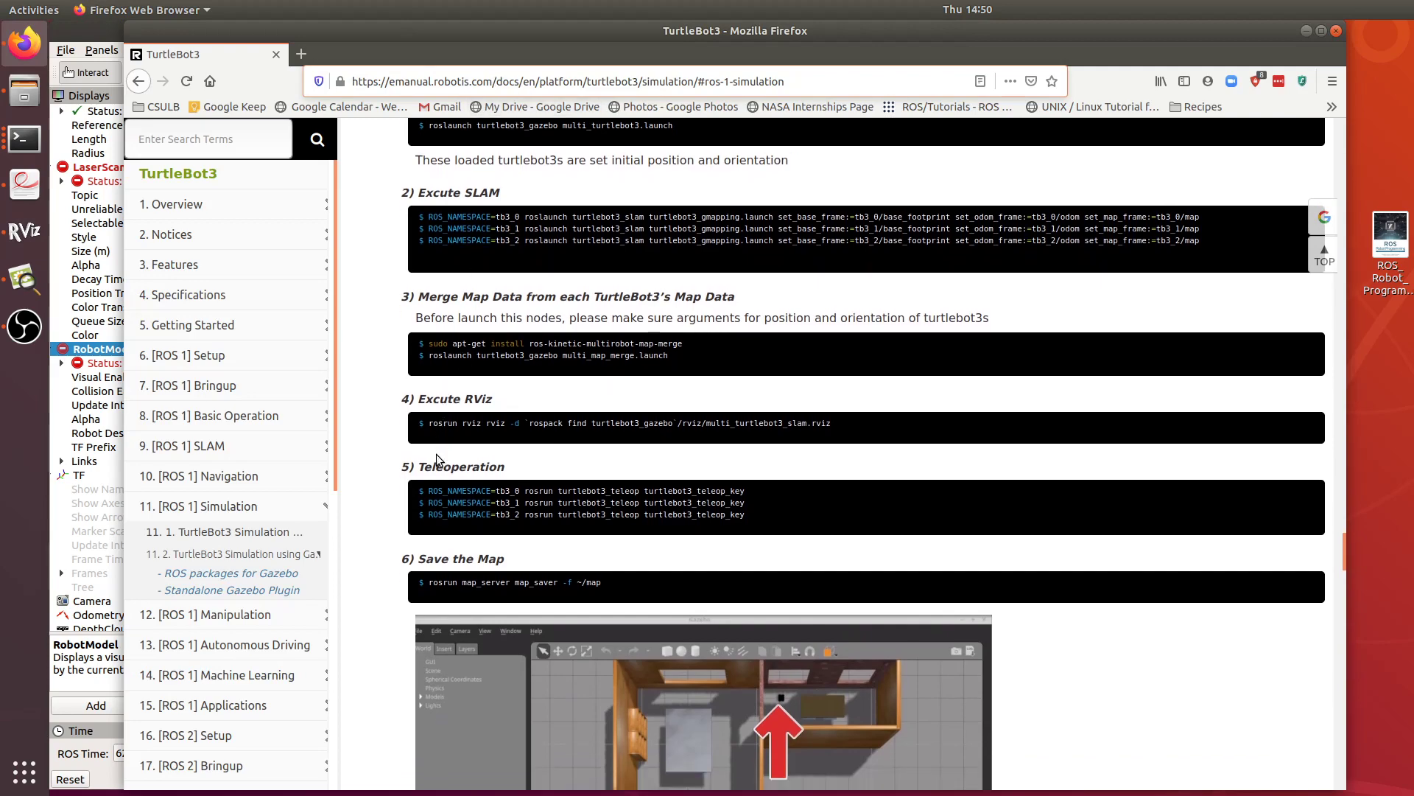
{"action": "scroll", "coordinate": [430, 460], "scroll_direction": "down", "scroll_amount": 5}
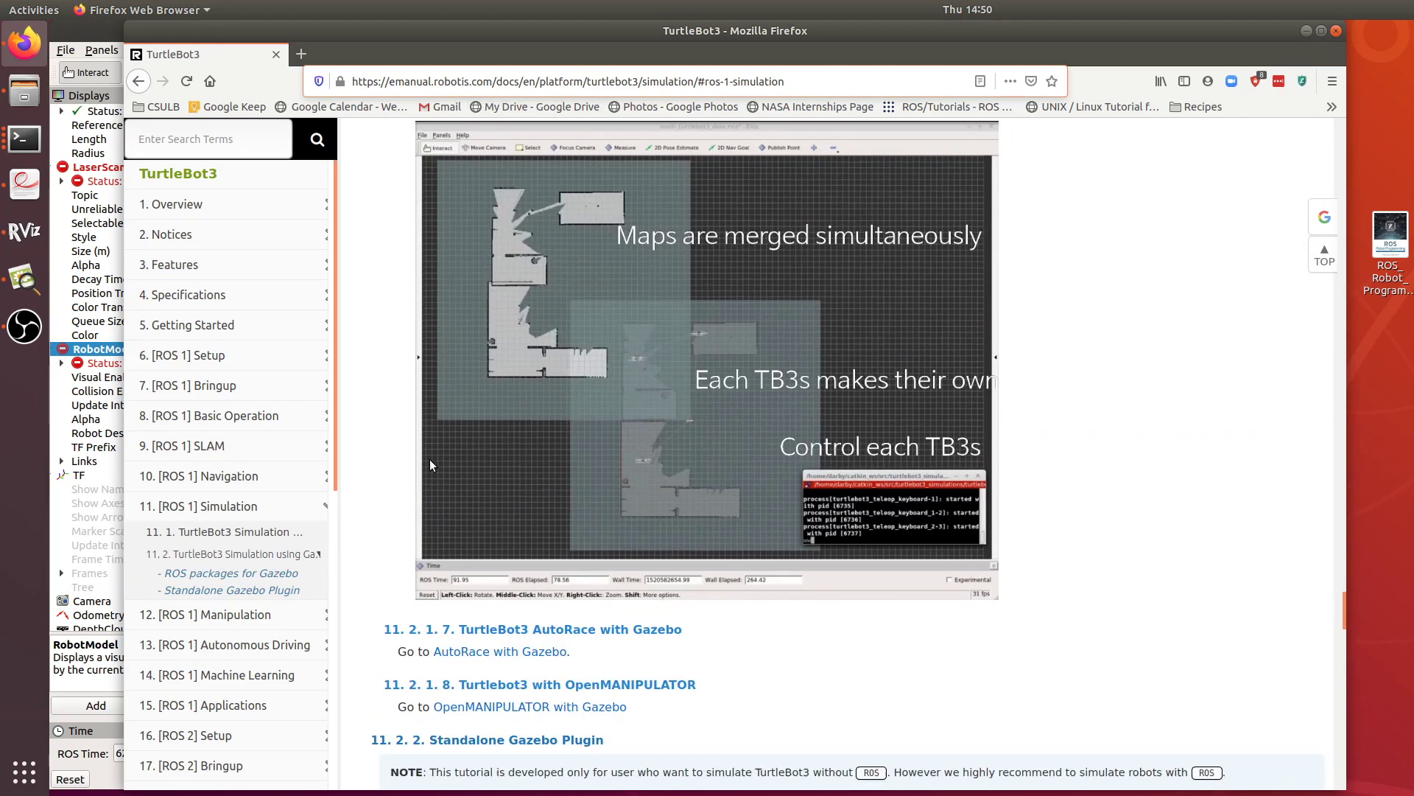
{"action": "scroll", "coordinate": [430, 461], "scroll_direction": "up", "scroll_amount": 15}
{"action": "scroll", "coordinate": [431, 459], "scroll_direction": "up", "scroll_amount": 15}
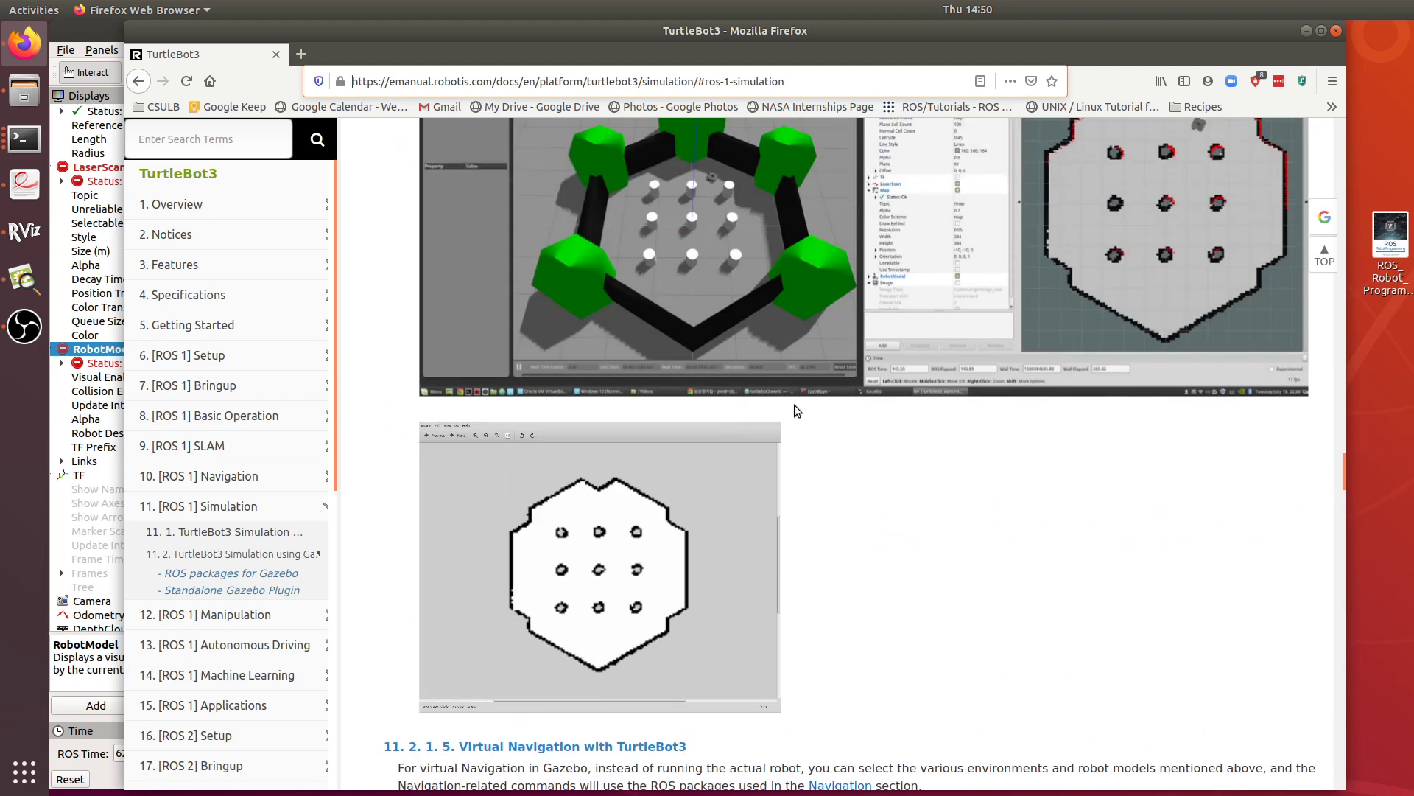
{"action": "scroll", "coordinate": [829, 406], "scroll_direction": "up", "scroll_amount": 2}
{"action": "scroll", "coordinate": [810, 501], "scroll_direction": "down", "scroll_amount": 3}
{"action": "scroll", "coordinate": [840, 473], "scroll_direction": "down", "scroll_amount": 4}
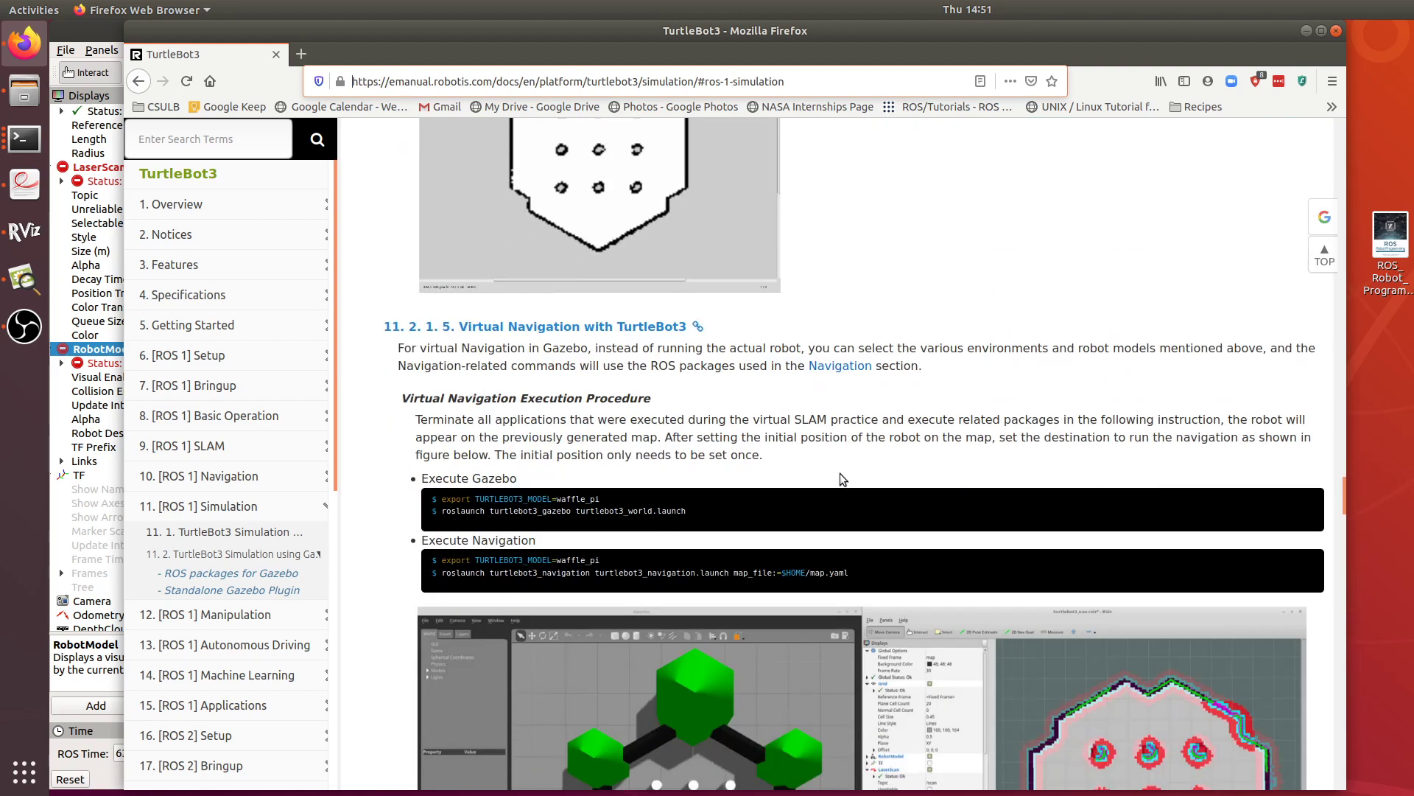
{"action": "key", "text": "alt+Tab"}
{"action": "left_click_drag", "start_coordinate": [651, 417], "coordinate": [994, 509]}
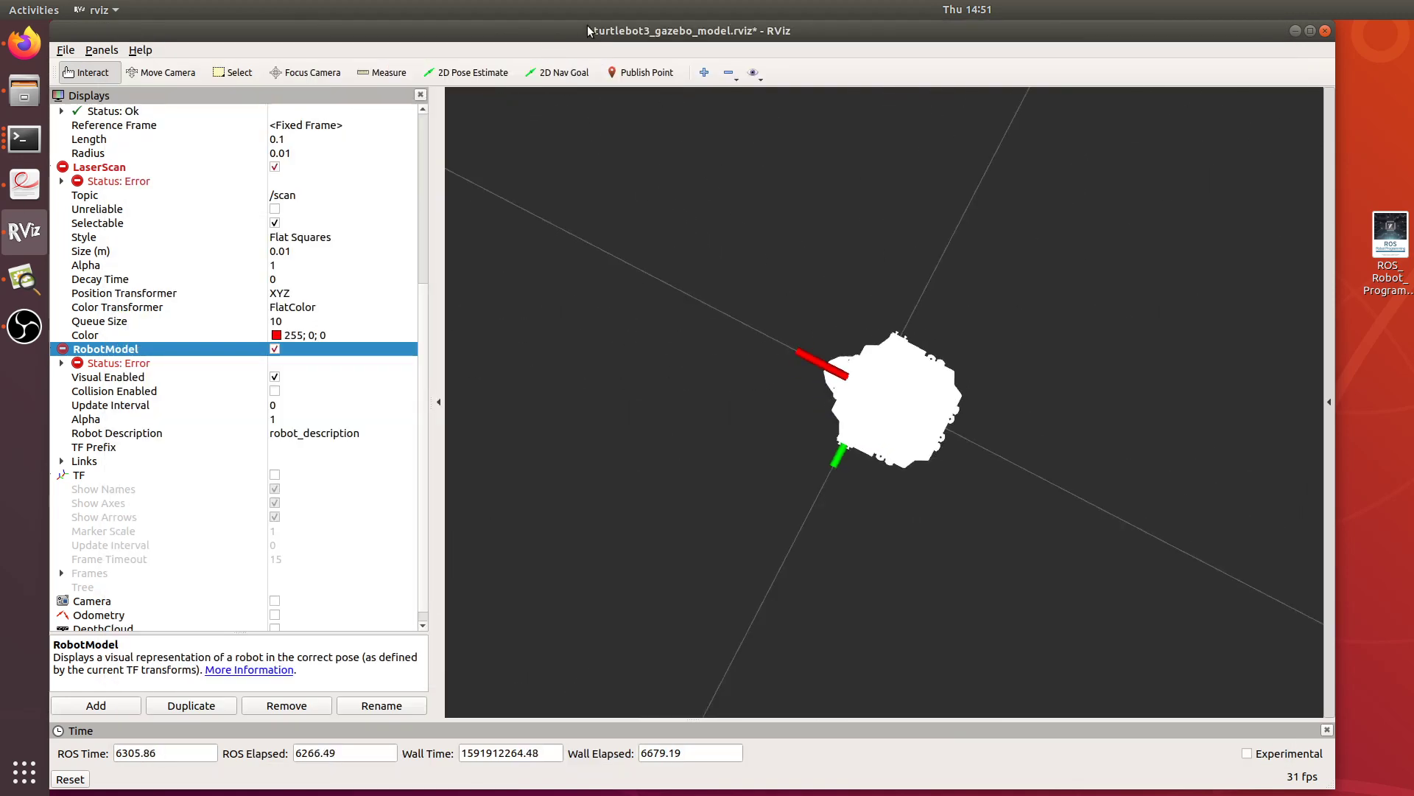
{"action": "left_click_drag", "start_coordinate": [876, 109], "coordinate": [744, 490]}
{"action": "left_click", "coordinate": [61, 362]}
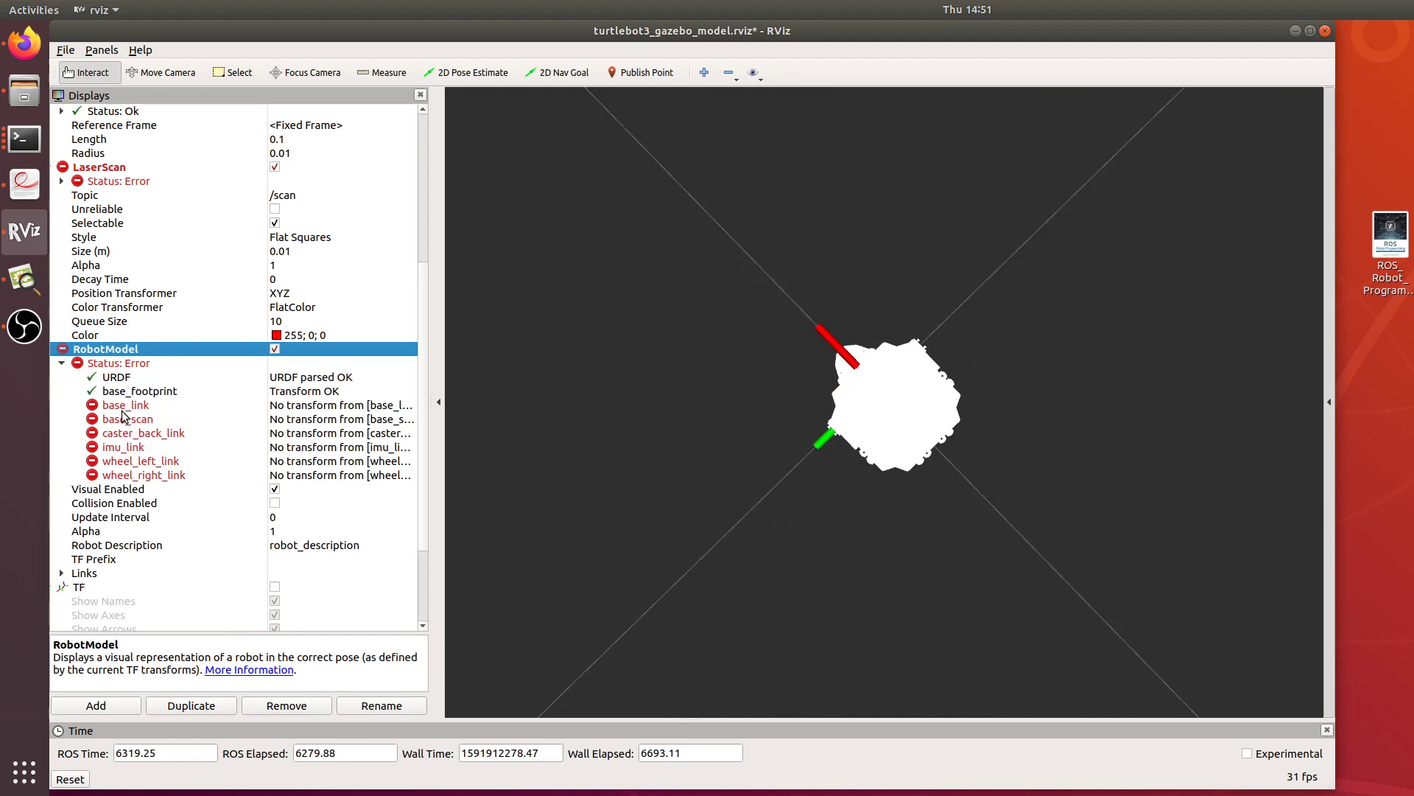
{"action": "left_click_drag", "start_coordinate": [440, 405], "coordinate": [882, 410]}
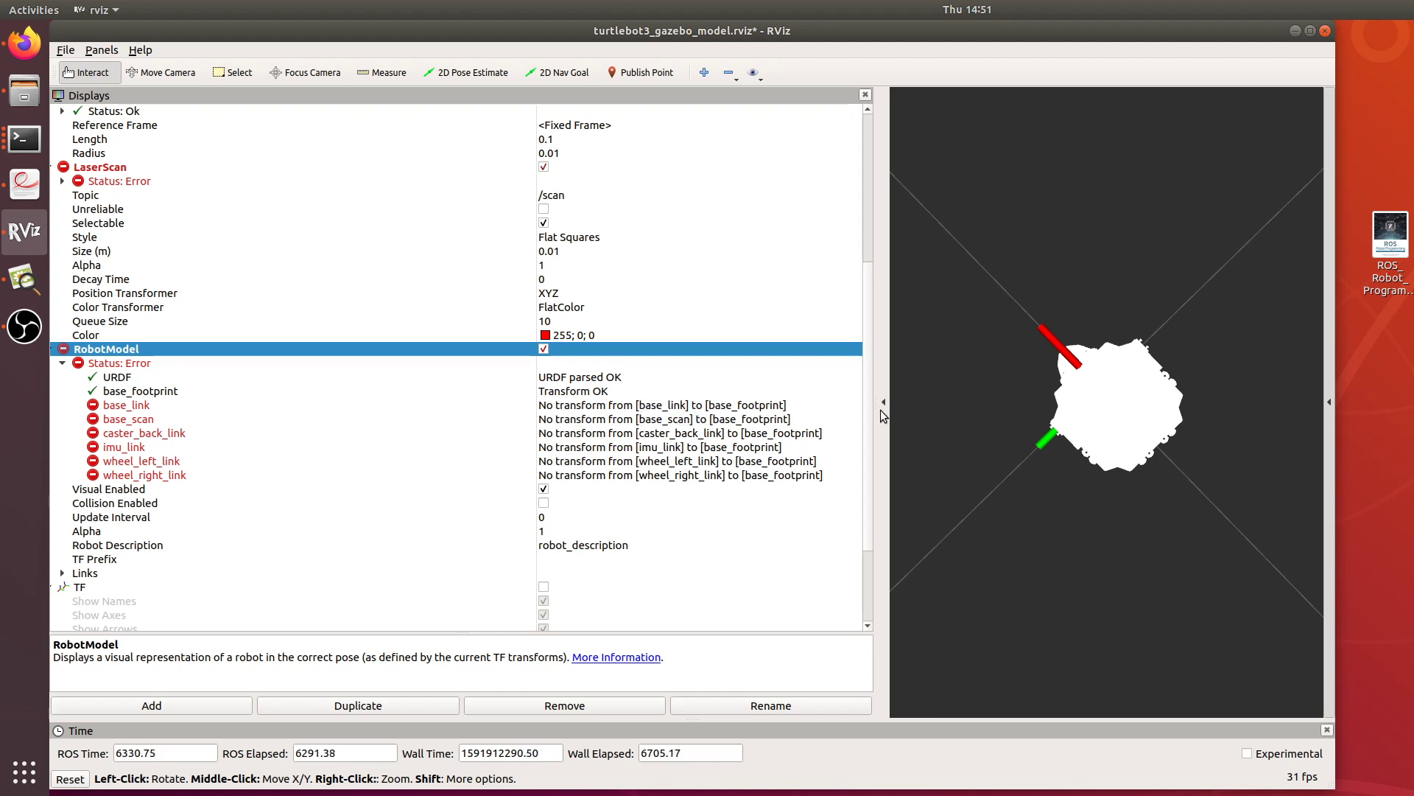
{"action": "left_click_drag", "start_coordinate": [878, 402], "coordinate": [857, 402]}
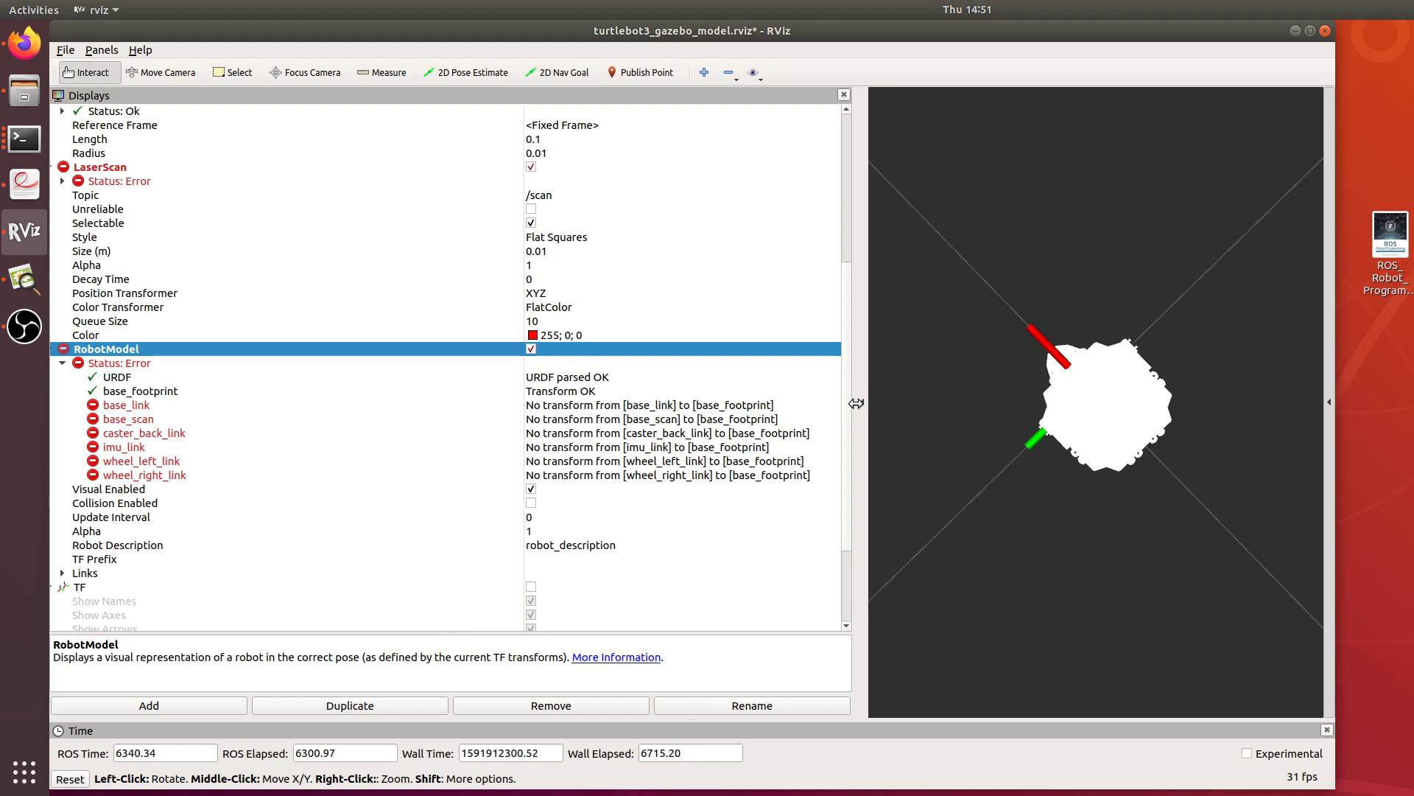
{"action": "left_click_drag", "start_coordinate": [856, 403], "coordinate": [451, 403]}
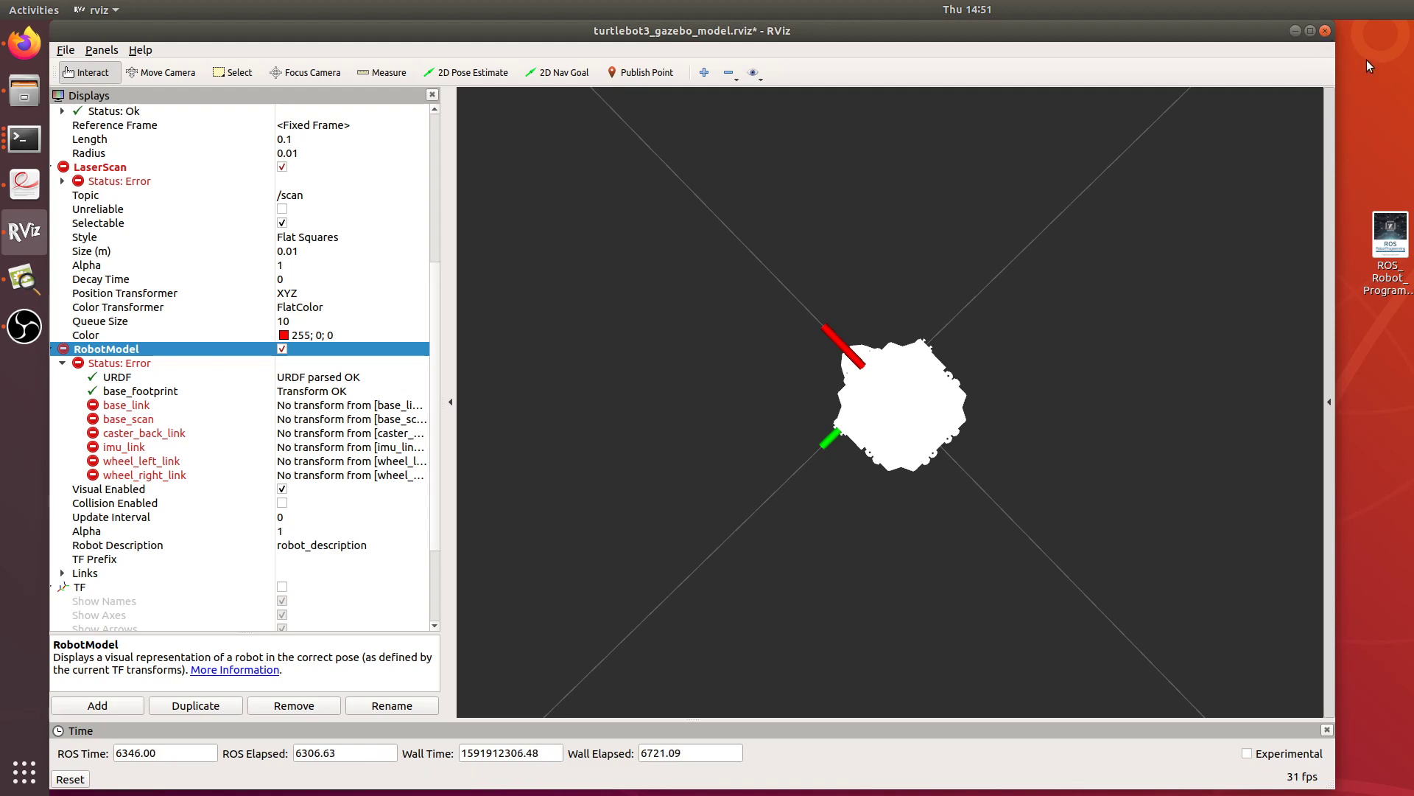
Close RViz without saving and close the idle home terminal.
{"action": "left_click", "coordinate": [1327, 32]}
{"action": "left_click", "coordinate": [617, 456]}
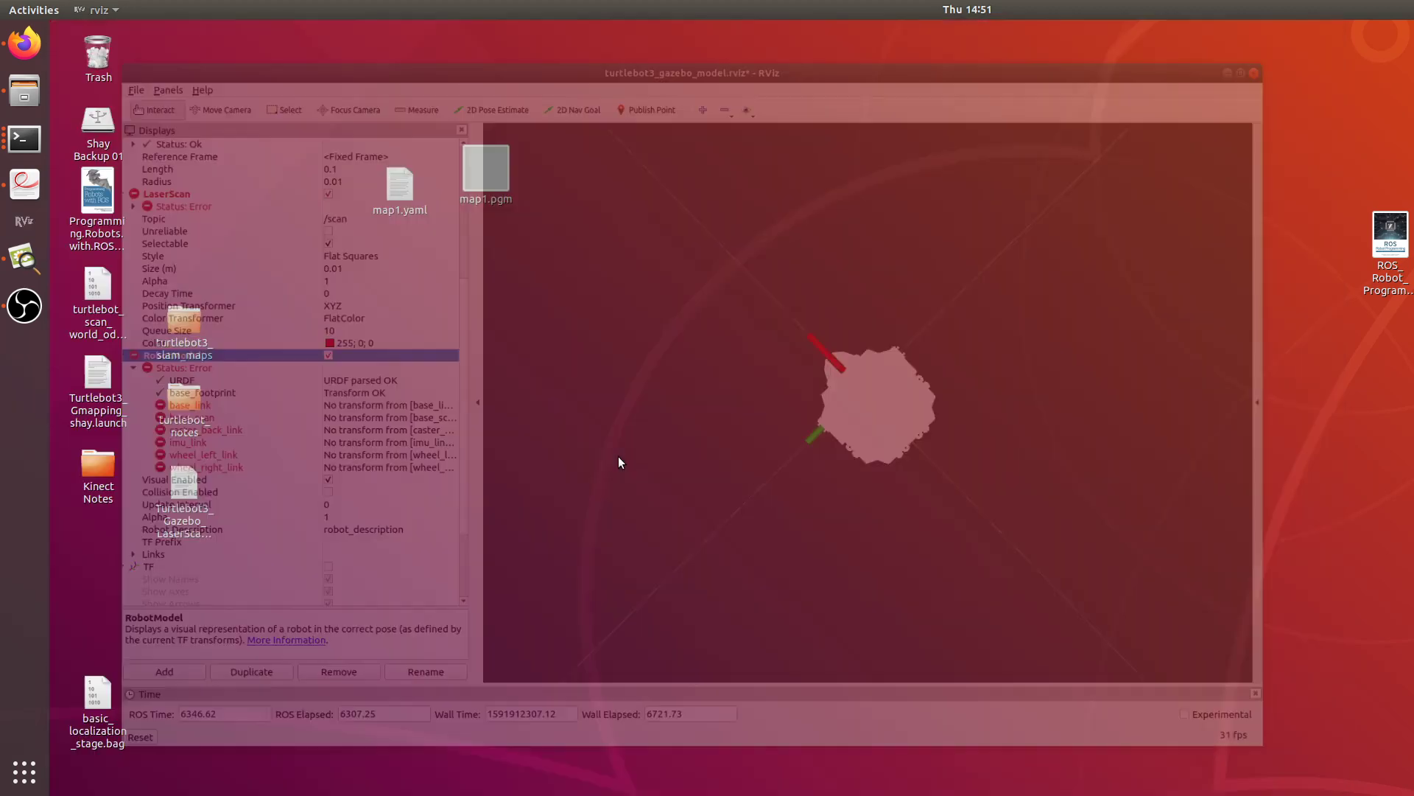
{"action": "left_click", "coordinate": [24, 139]}
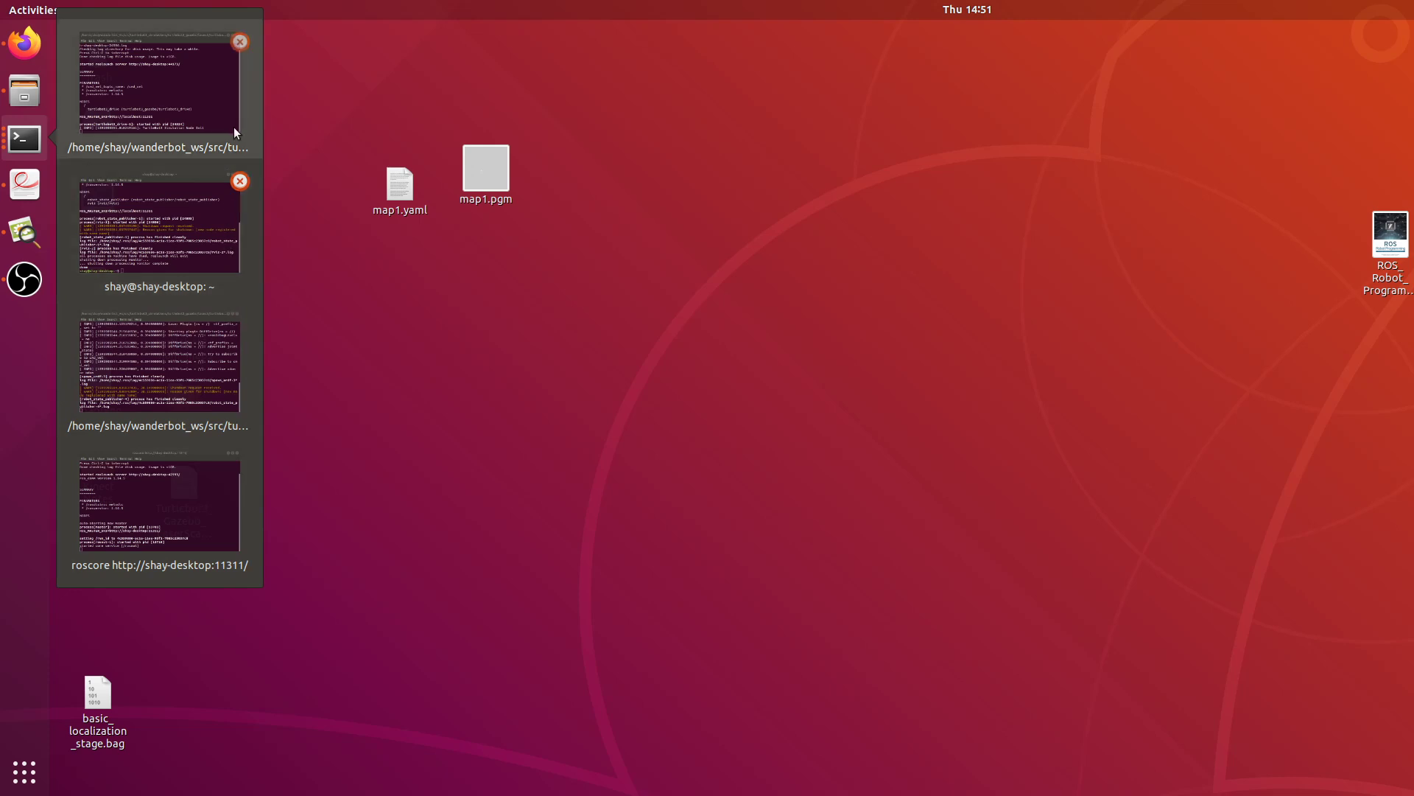
{"action": "left_click", "coordinate": [240, 182]}
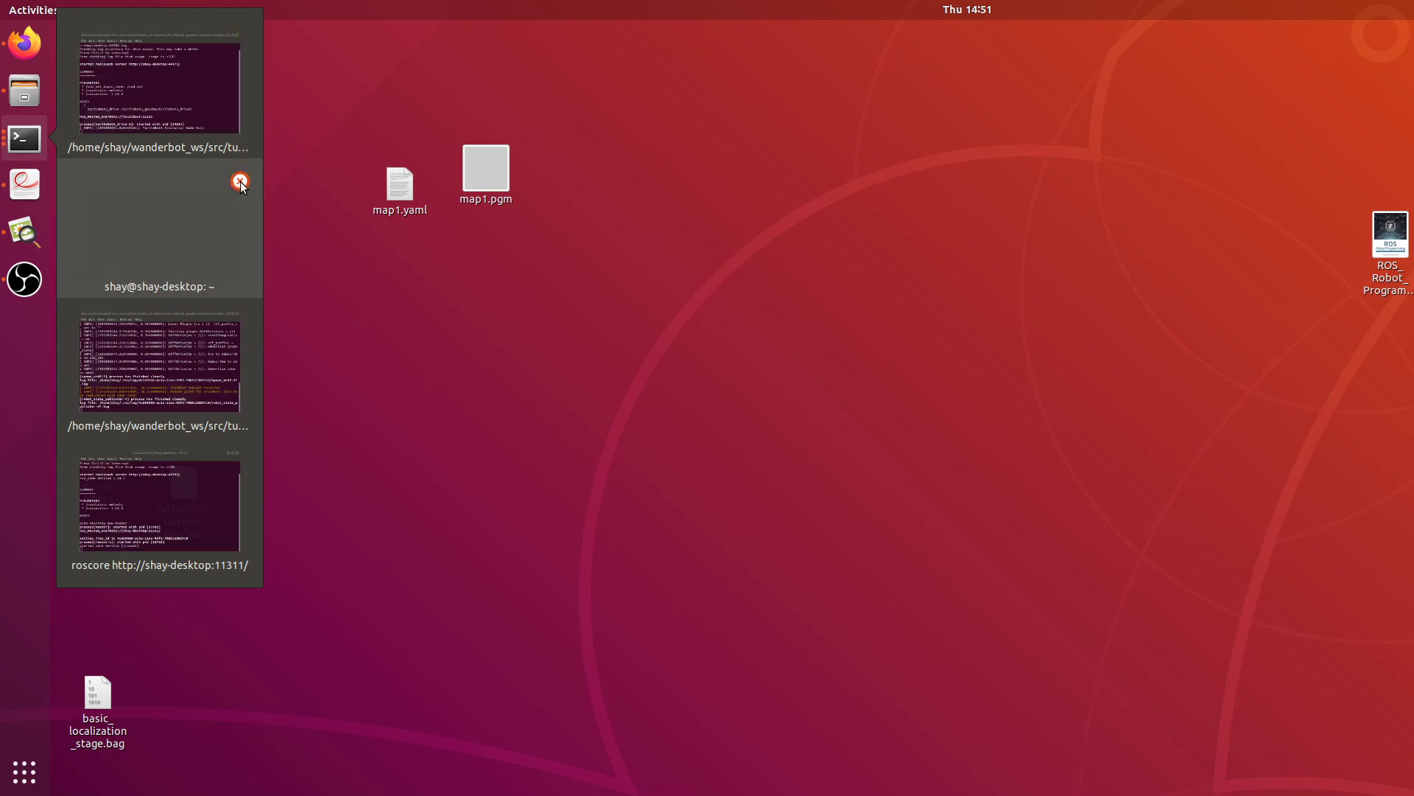
Close the robot launch and turtlebot3_drive terminals, confirming each running process is killed.
{"action": "left_click", "coordinate": [239, 182]}
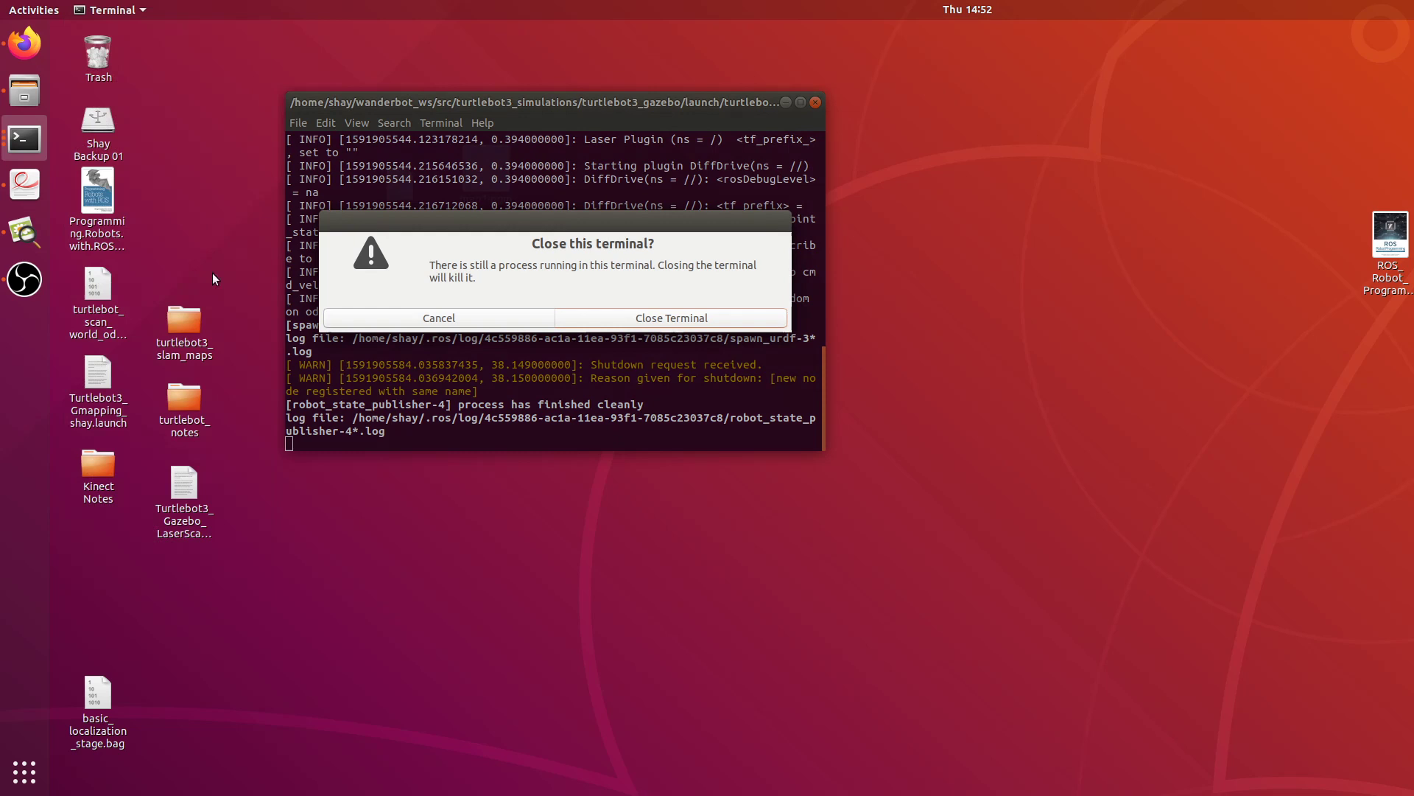
{"action": "left_click", "coordinate": [659, 318]}
{"action": "left_click", "coordinate": [34, 153]}
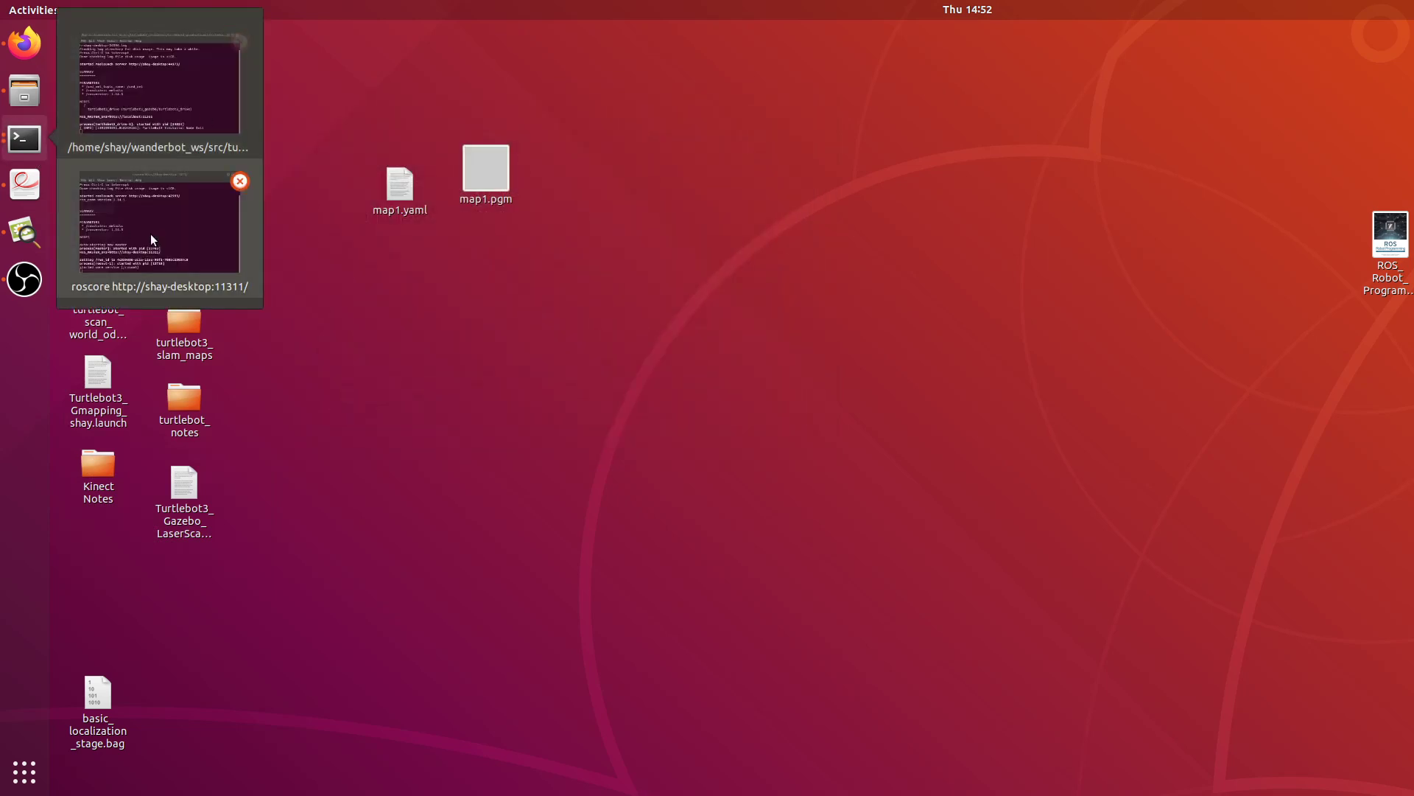
{"action": "left_click", "coordinate": [239, 42]}
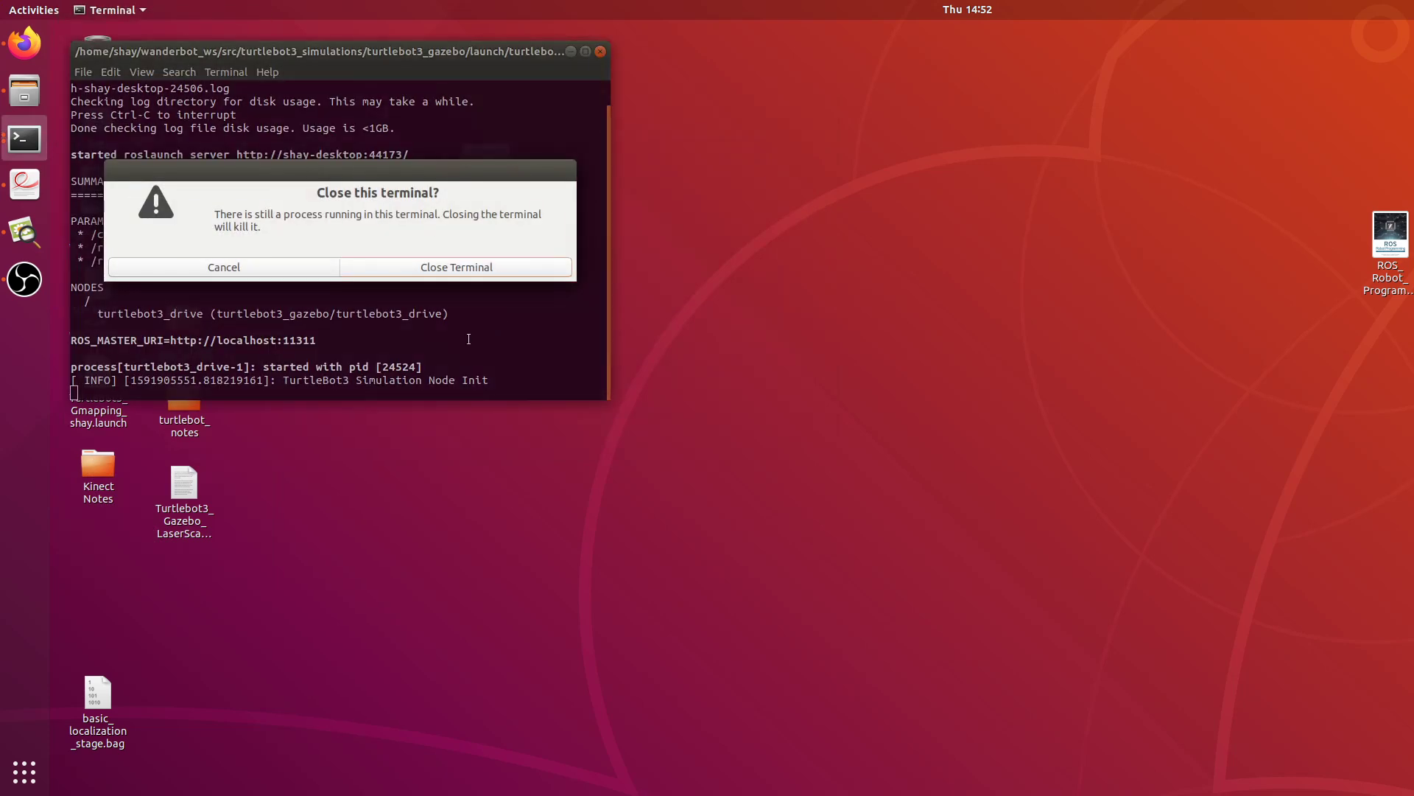
{"action": "left_click", "coordinate": [460, 267]}
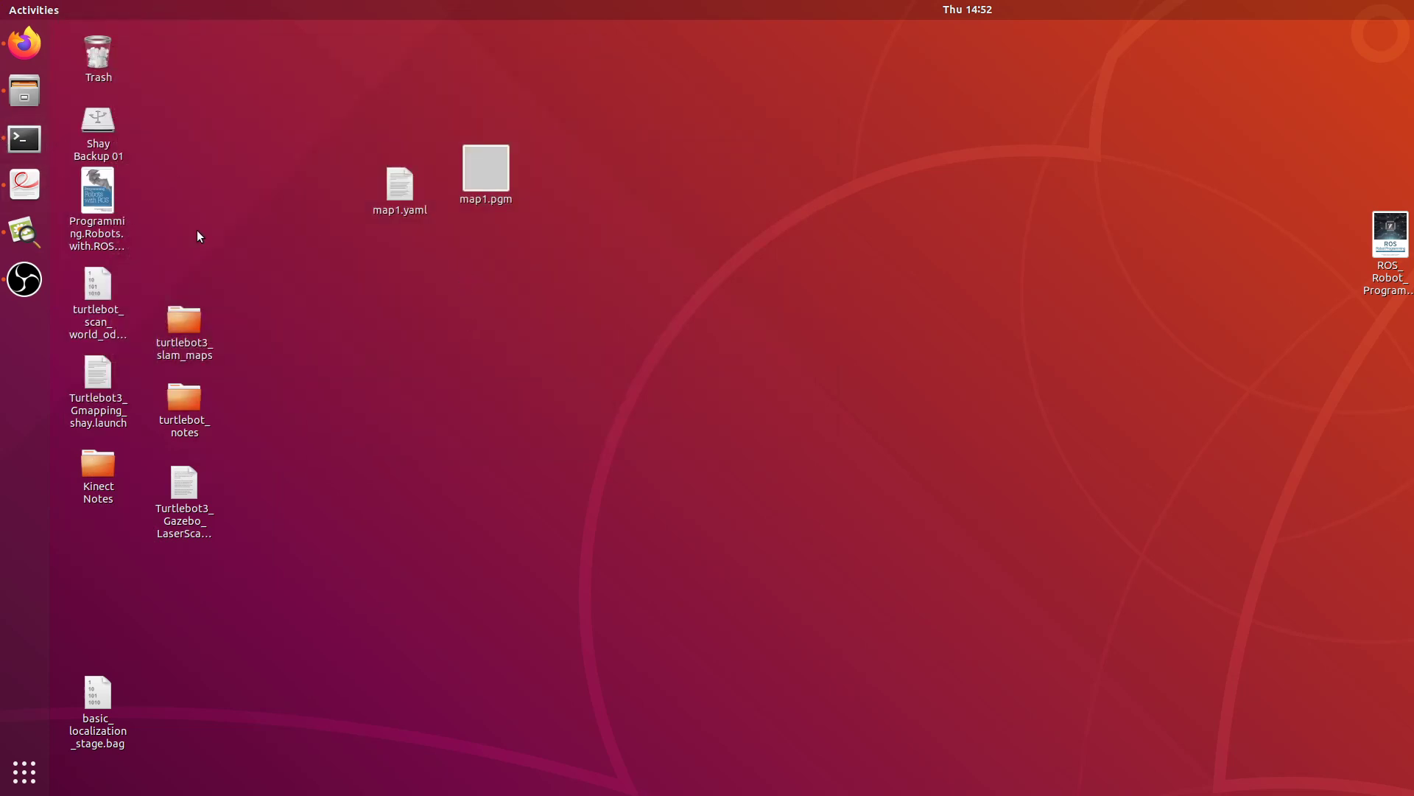
In a new terminal, run roslaunch turtlebot3_gazebo turtlebot3_world.launch to start Gazebo.
{"action": "key", "text": "ctrl+alt+t"}
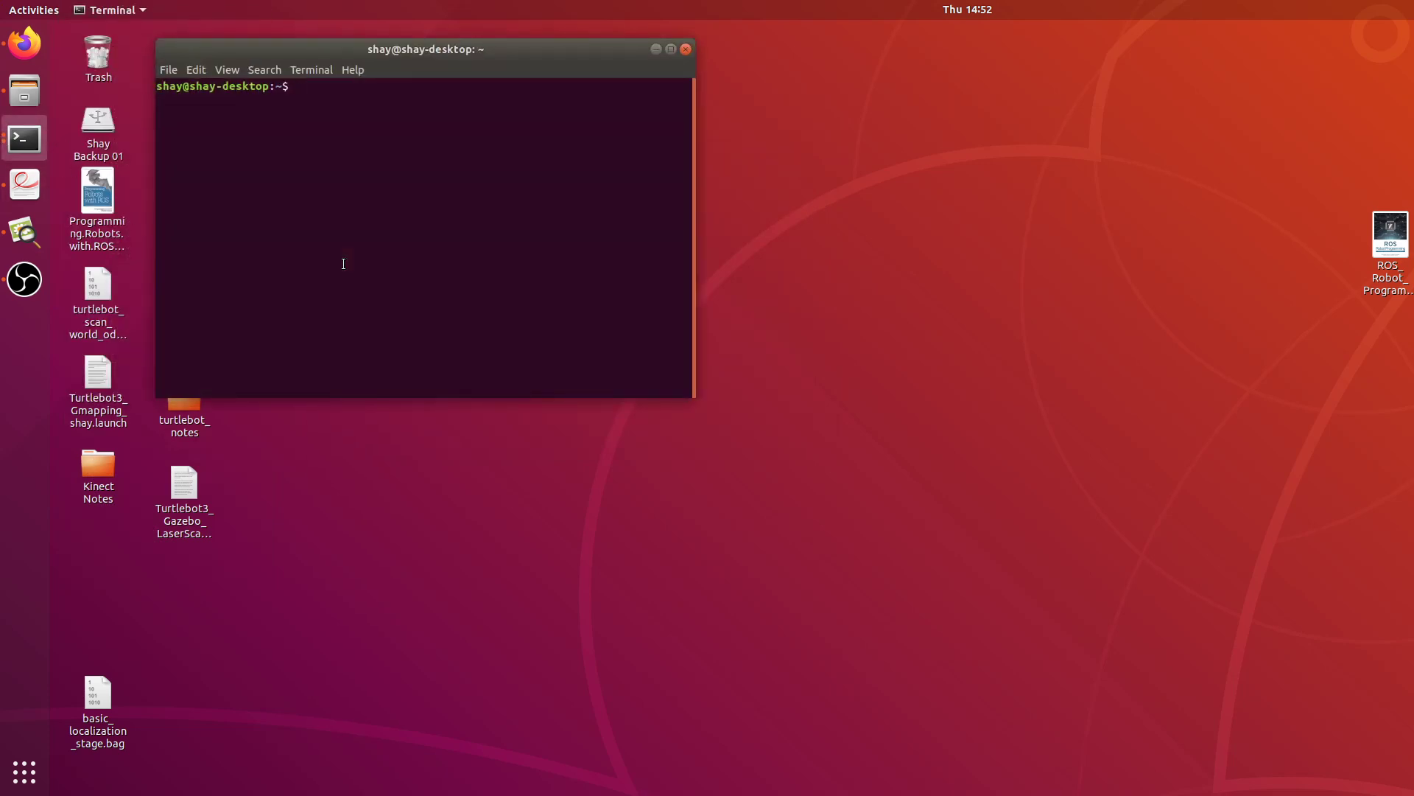
{"action": "type", "text": "roslaunch turtlebot3_gazebo turtlebot3_simulation.launch"}
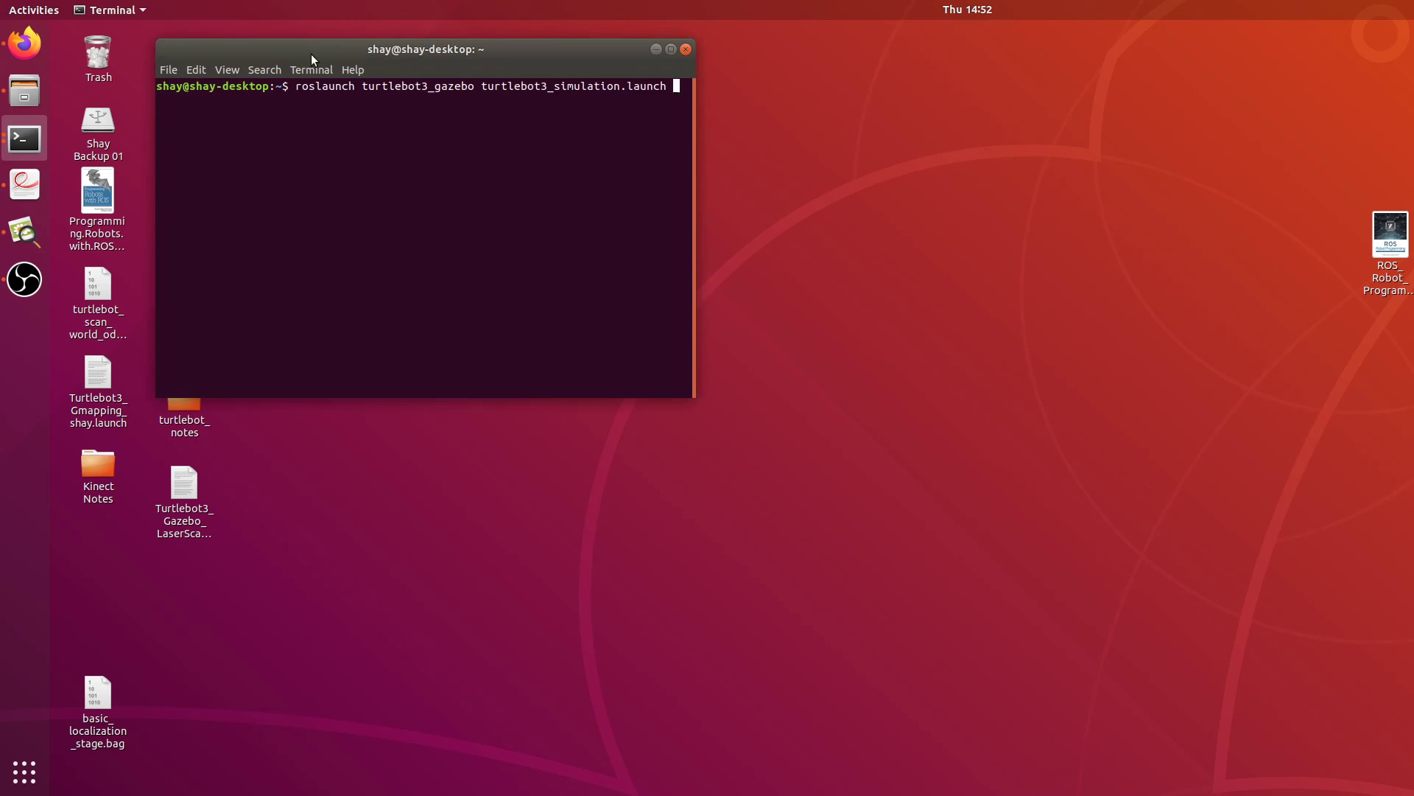
{"action": "left_click_drag", "start_coordinate": [311, 54], "coordinate": [339, 104]}
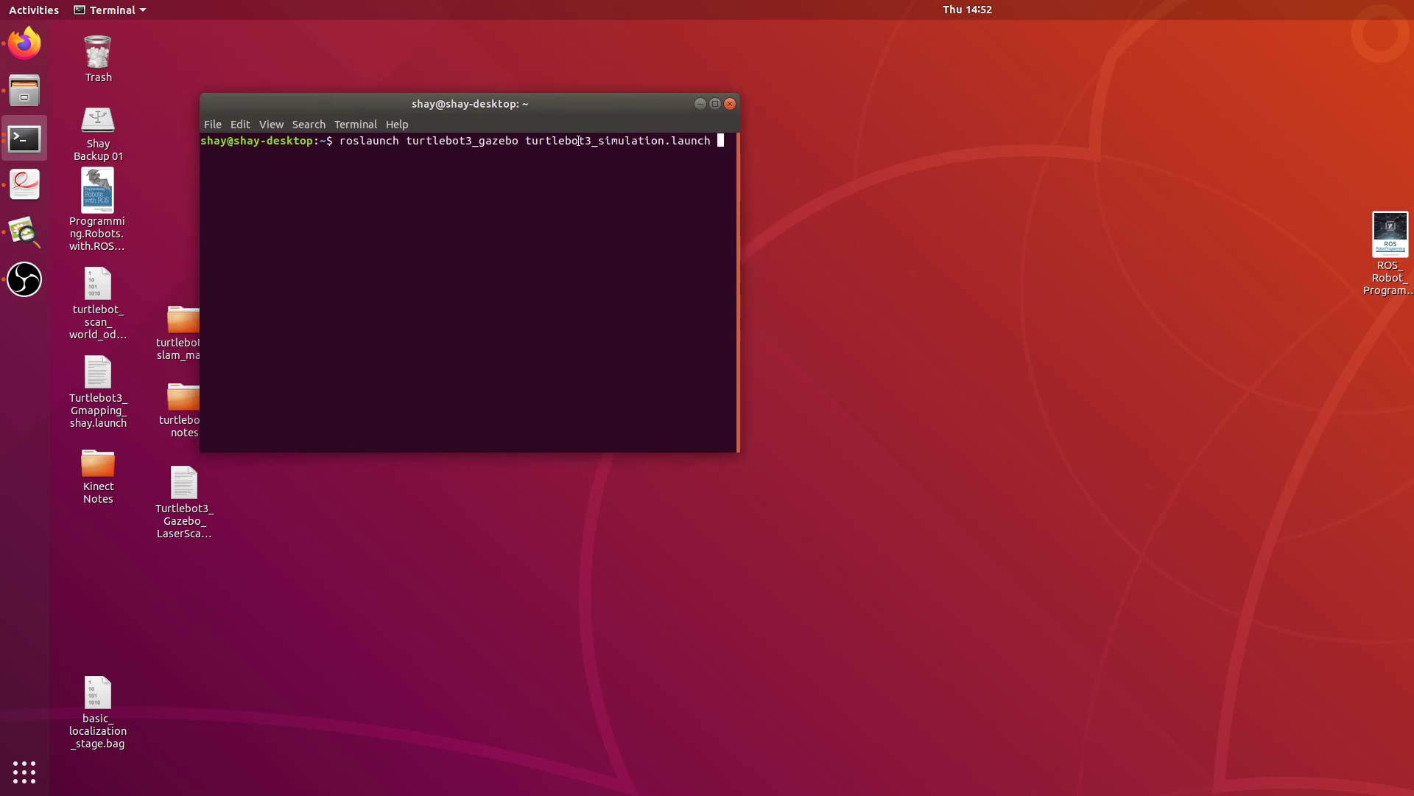
{"action": "key", "text": "Up"}
{"action": "key", "text": "Return"}
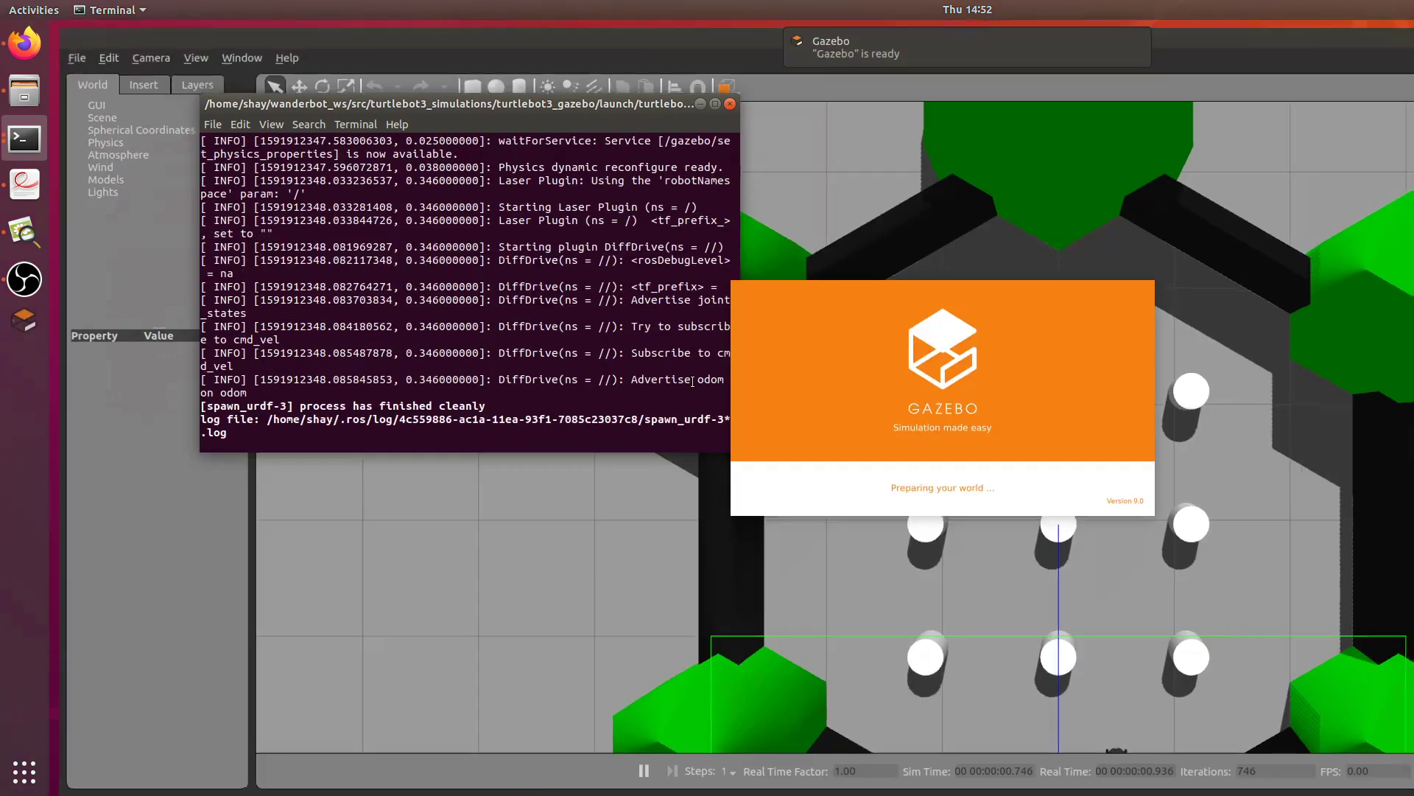
In Files, navigate from Home into wanderbot_ws/src/turtlebot3_simulations.
{"action": "left_click", "coordinate": [24, 91]}
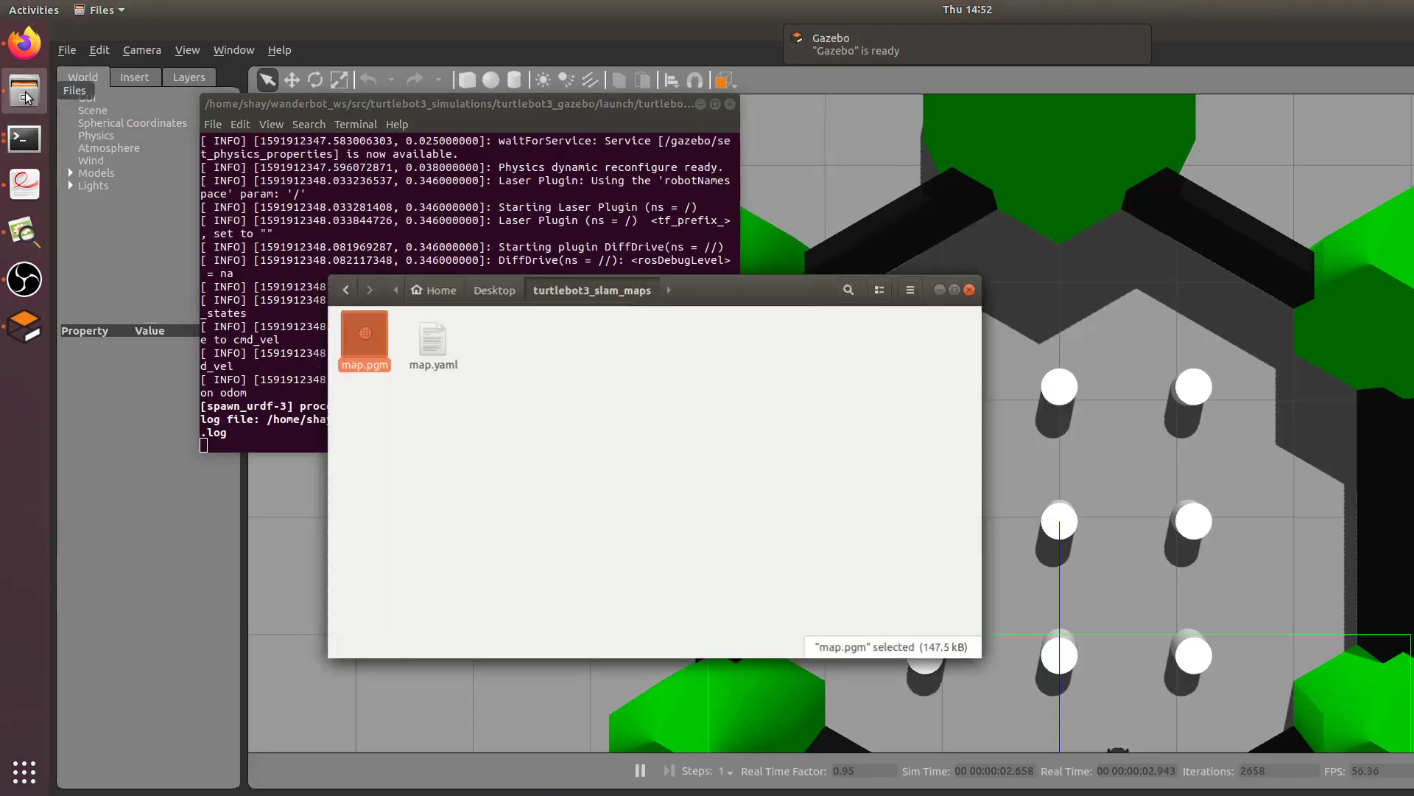
{"action": "left_click", "coordinate": [320, 270]}
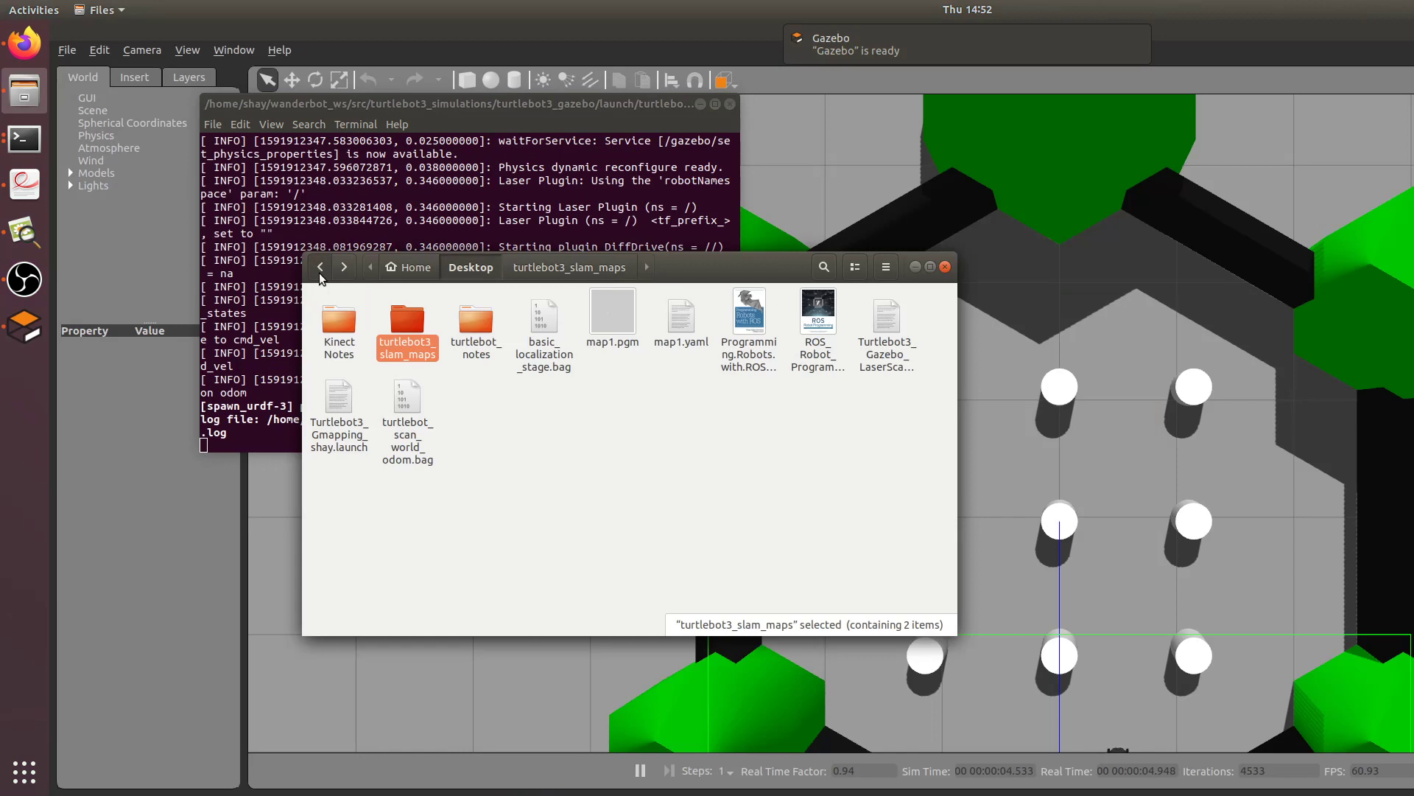
{"action": "left_click", "coordinate": [320, 270]}
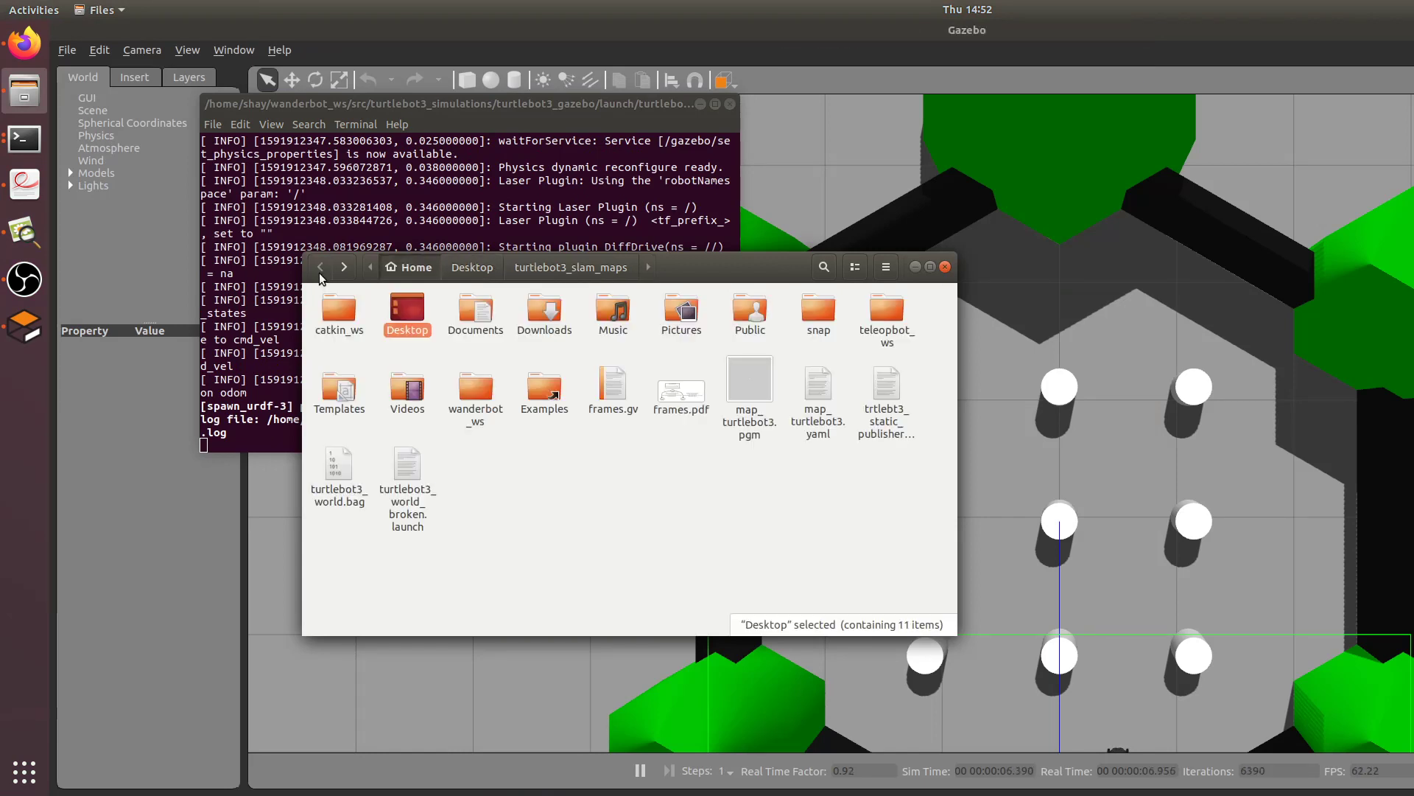
{"action": "double_click", "coordinate": [470, 392]}
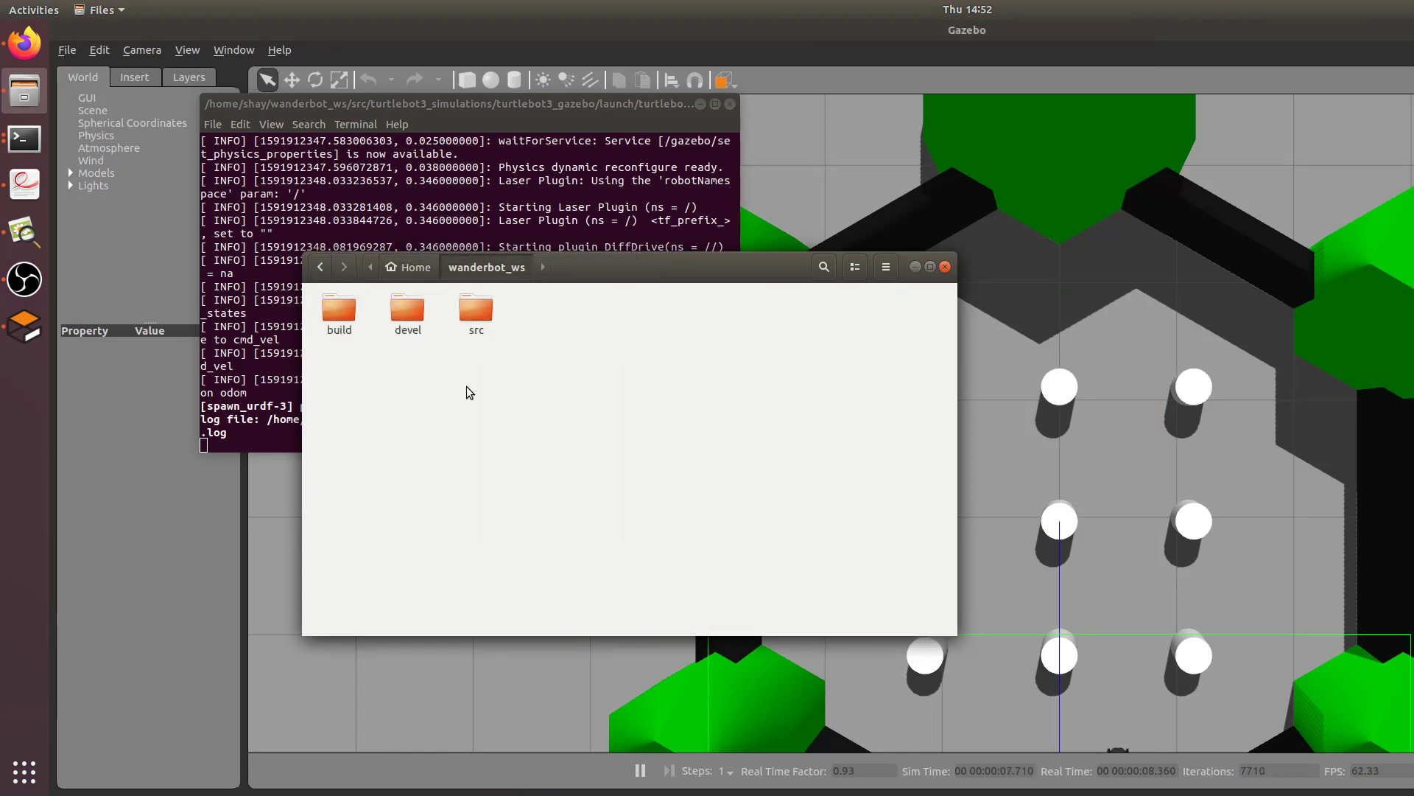
{"action": "double_click", "coordinate": [473, 310]}
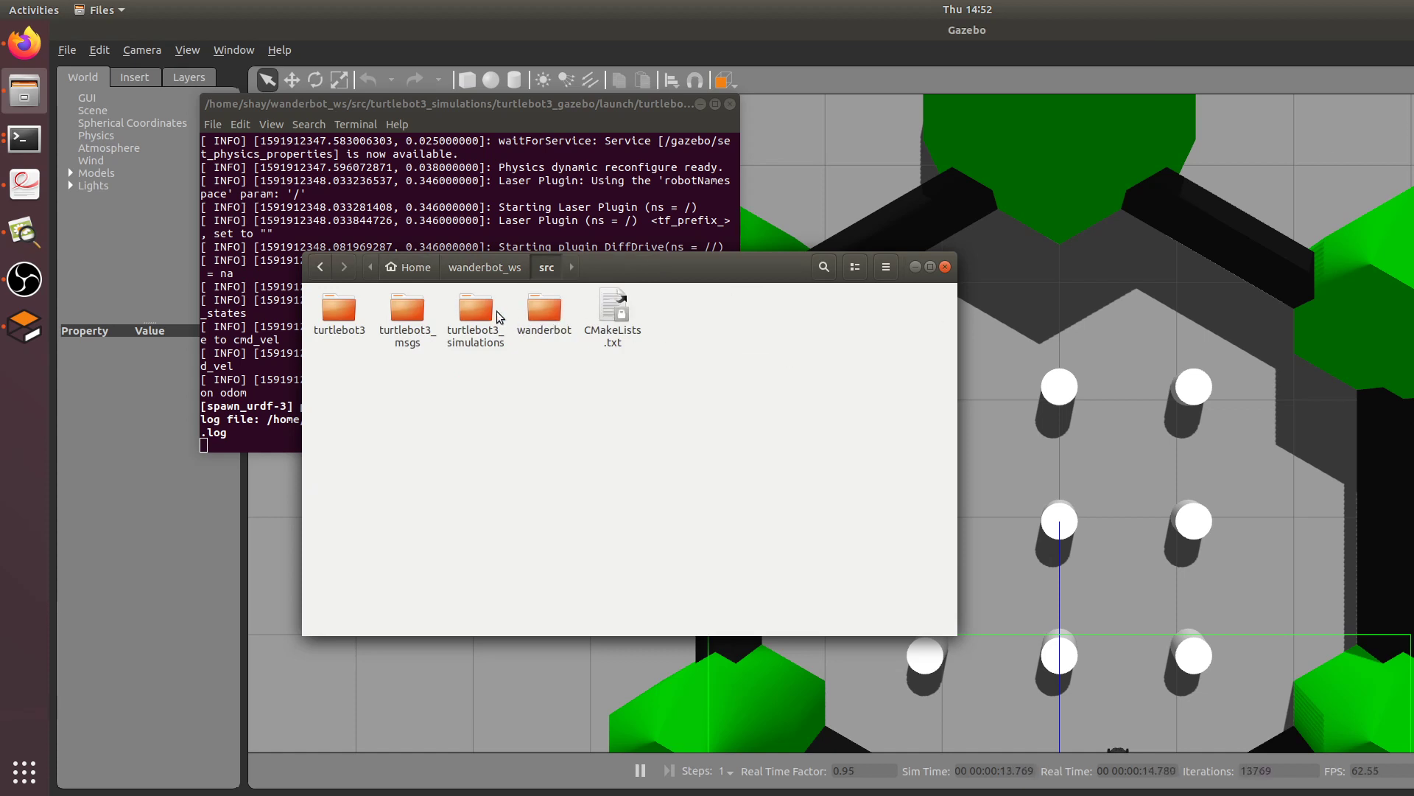
{"action": "left_click", "coordinate": [468, 314]}
{"action": "double_click", "coordinate": [469, 314]}
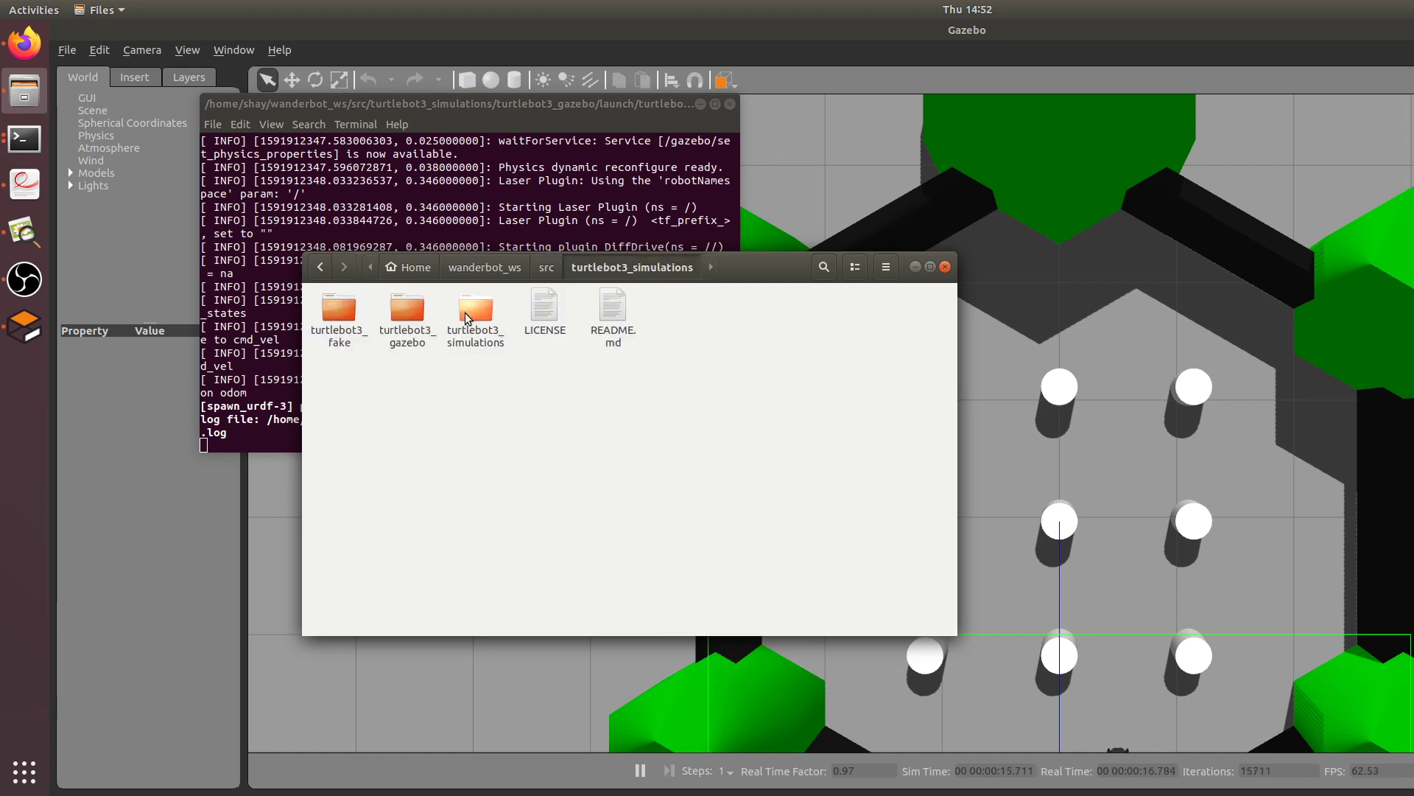
Enter turtlebot3_gazebo/launch and open turtlebot3_world_broken.launch in Text Editor.
{"action": "double_click", "coordinate": [407, 310]}
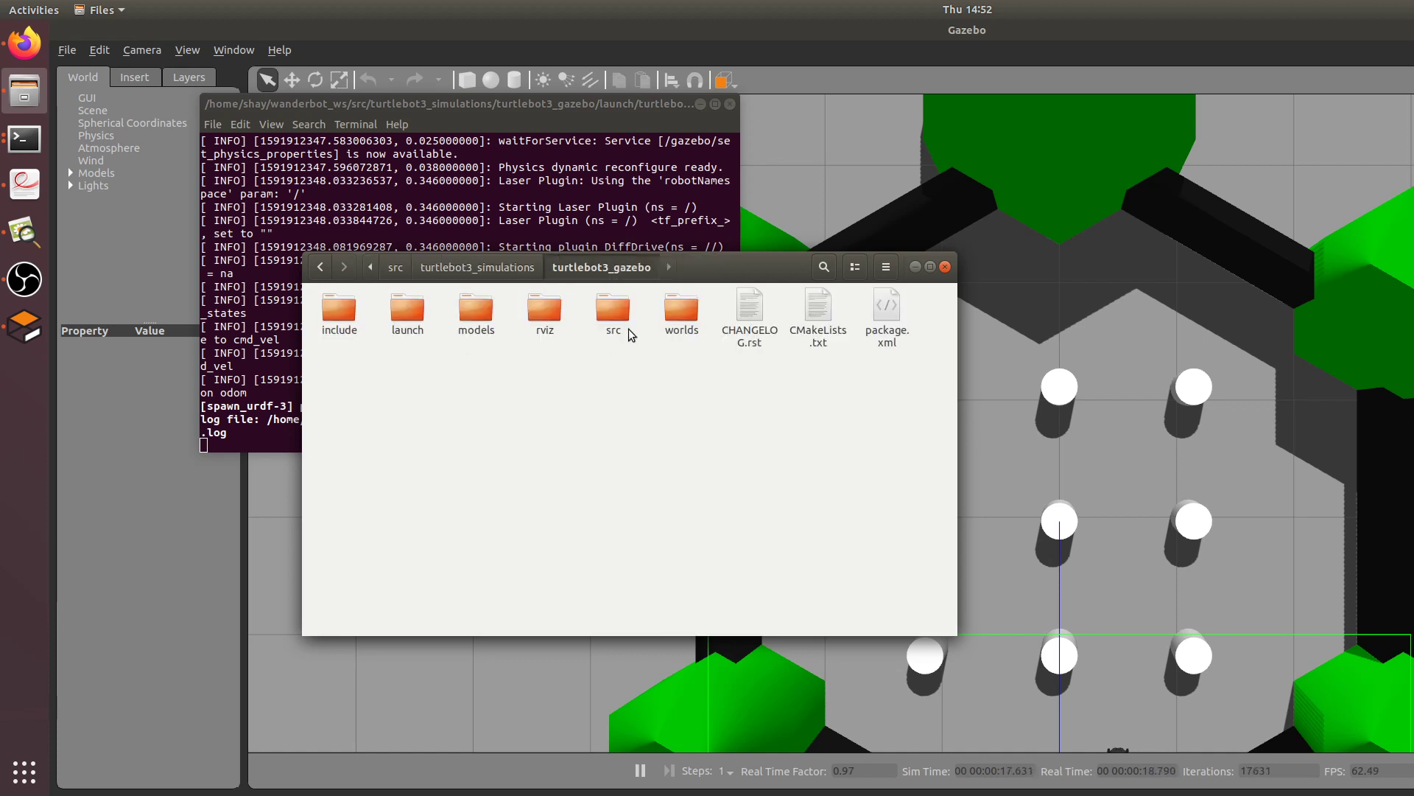
{"action": "double_click", "coordinate": [407, 309]}
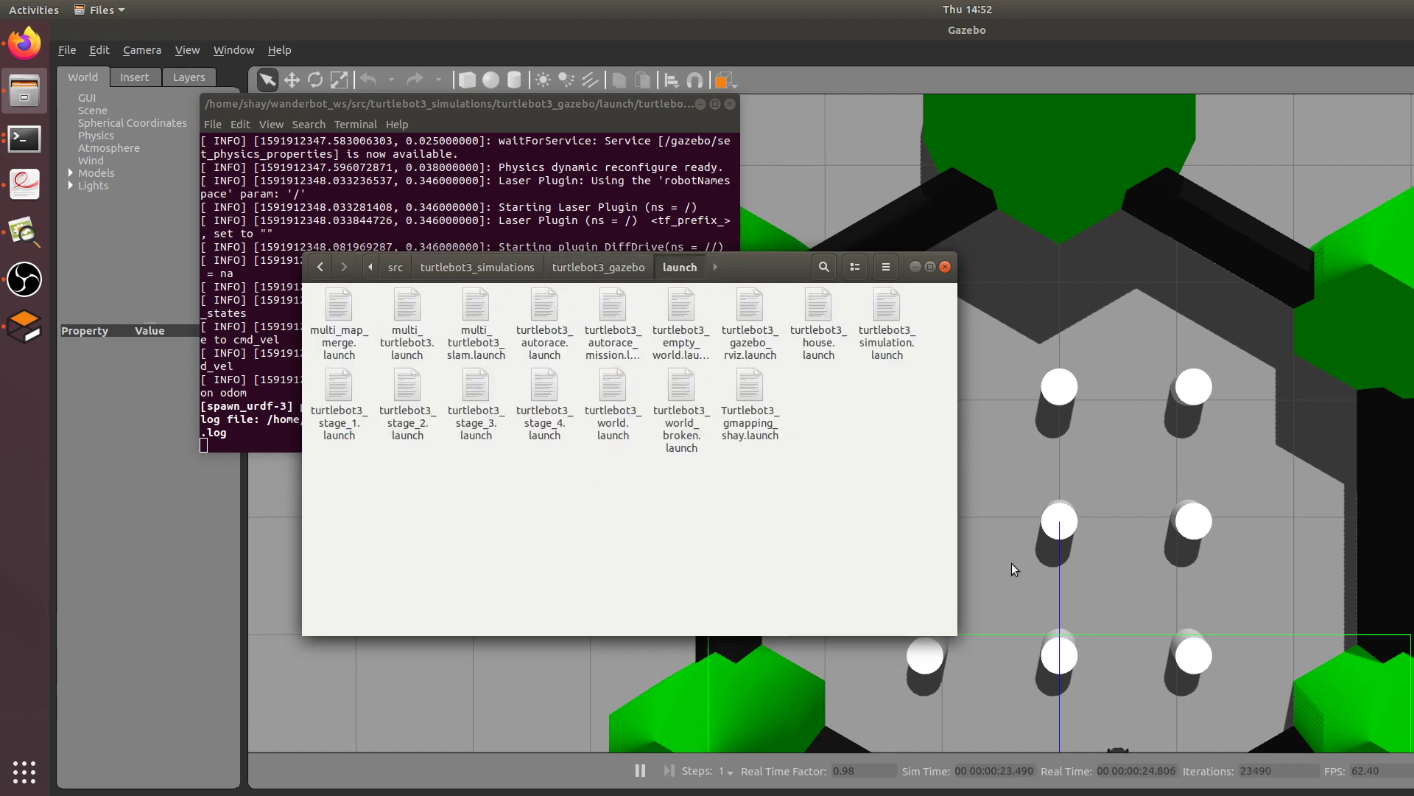
{"action": "mouse_move", "coordinate": [1194, 716]}
{"action": "left_mouse_down"}
{"action": "mouse_move", "coordinate": [1149, 657]}
{"action": "mouse_move", "coordinate": [1156, 611]}
{"action": "left_mouse_up"}
{"action": "left_click", "coordinate": [25, 137]}
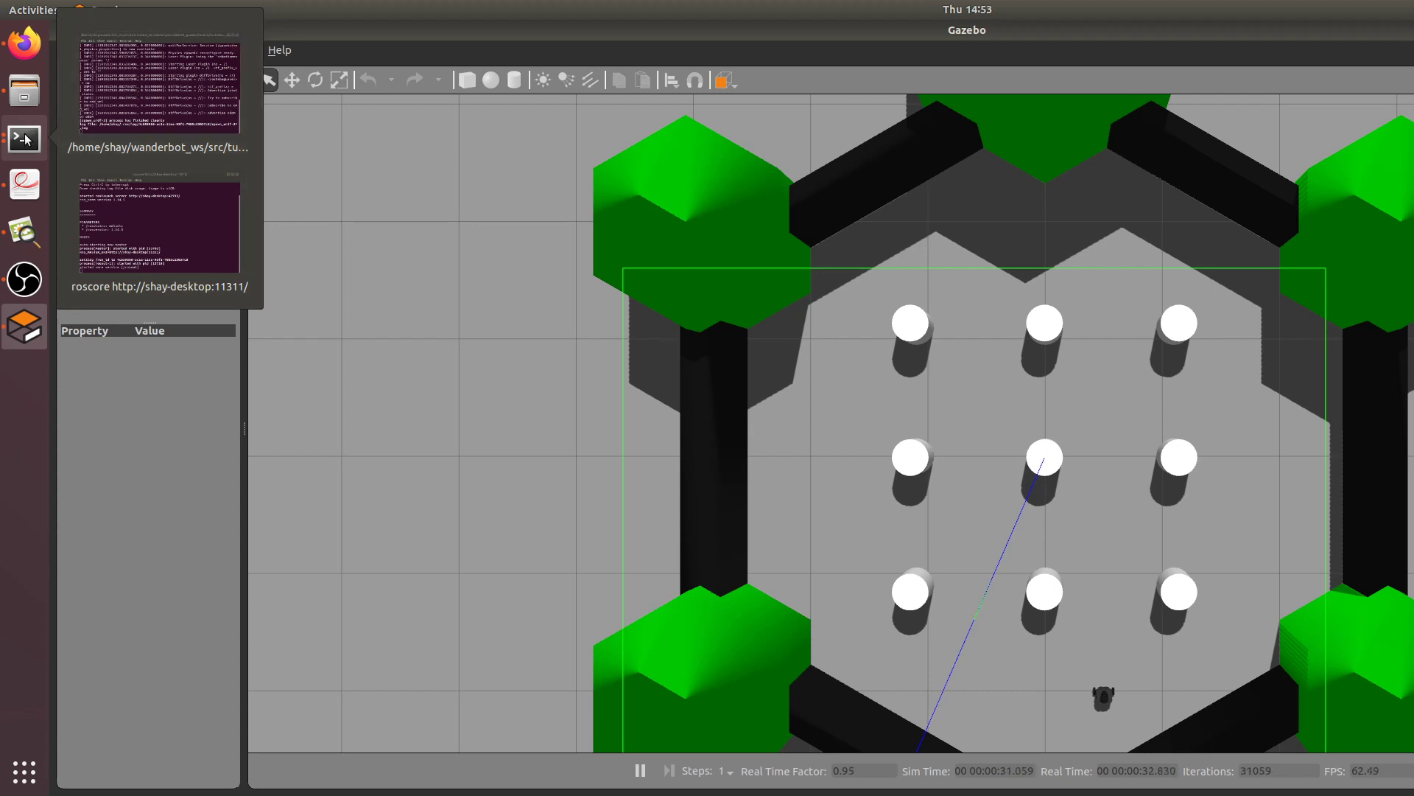
{"action": "left_click", "coordinate": [22, 92]}
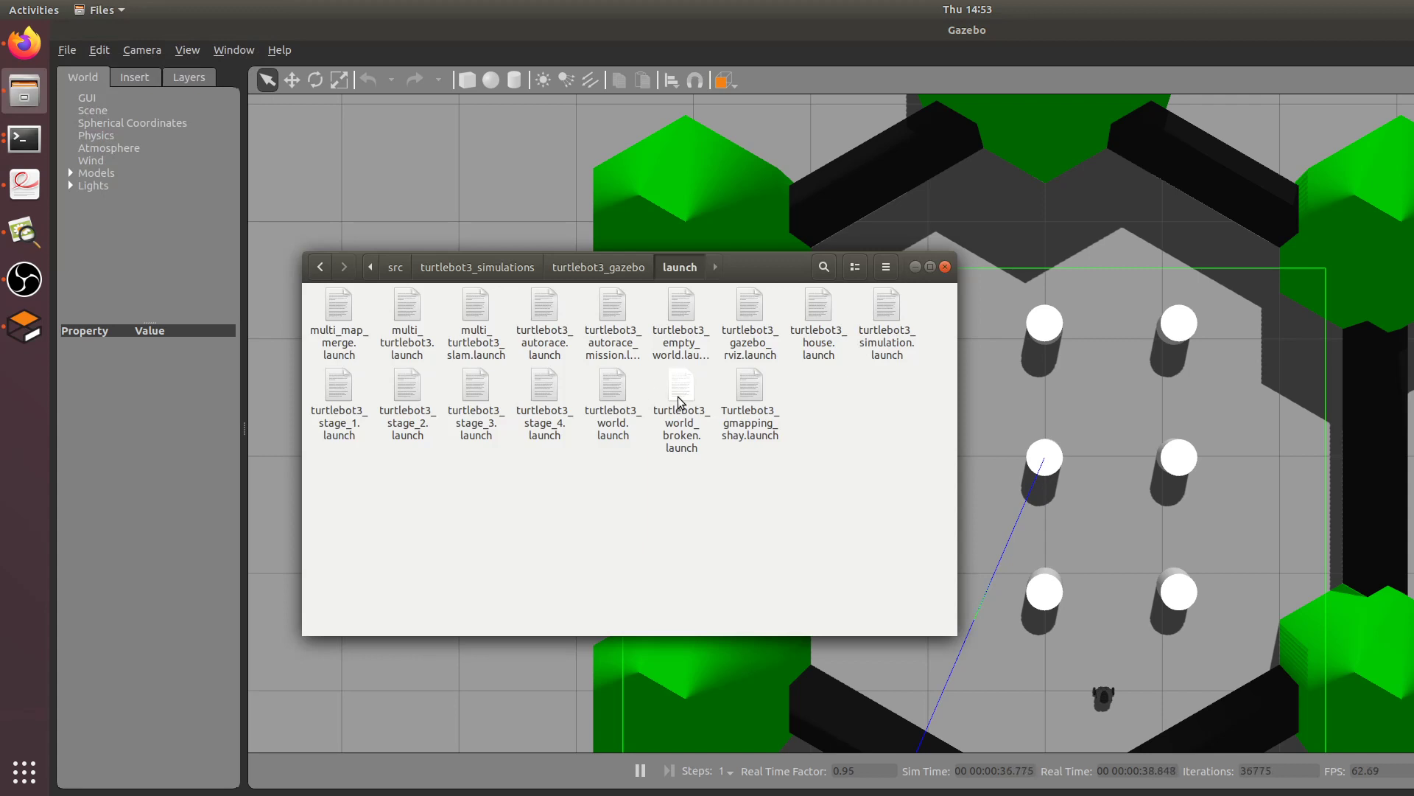
{"action": "double_click", "coordinate": [682, 398]}
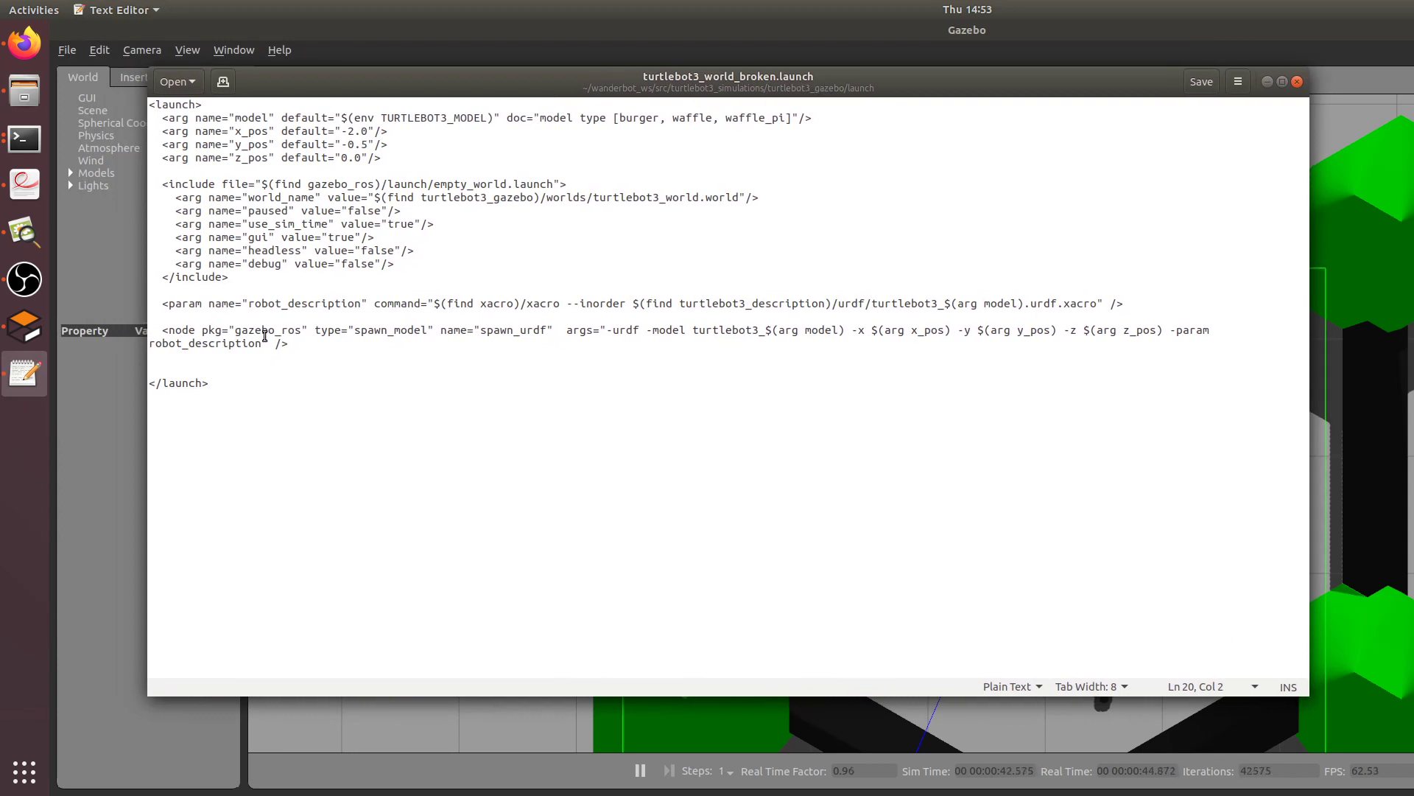
Open turtlebot3_world.launch from the launch folder in a new editor tab.
{"action": "left_click_drag", "start_coordinate": [1076, 82], "coordinate": [709, 59]}
{"action": "left_click", "coordinate": [590, 267]}
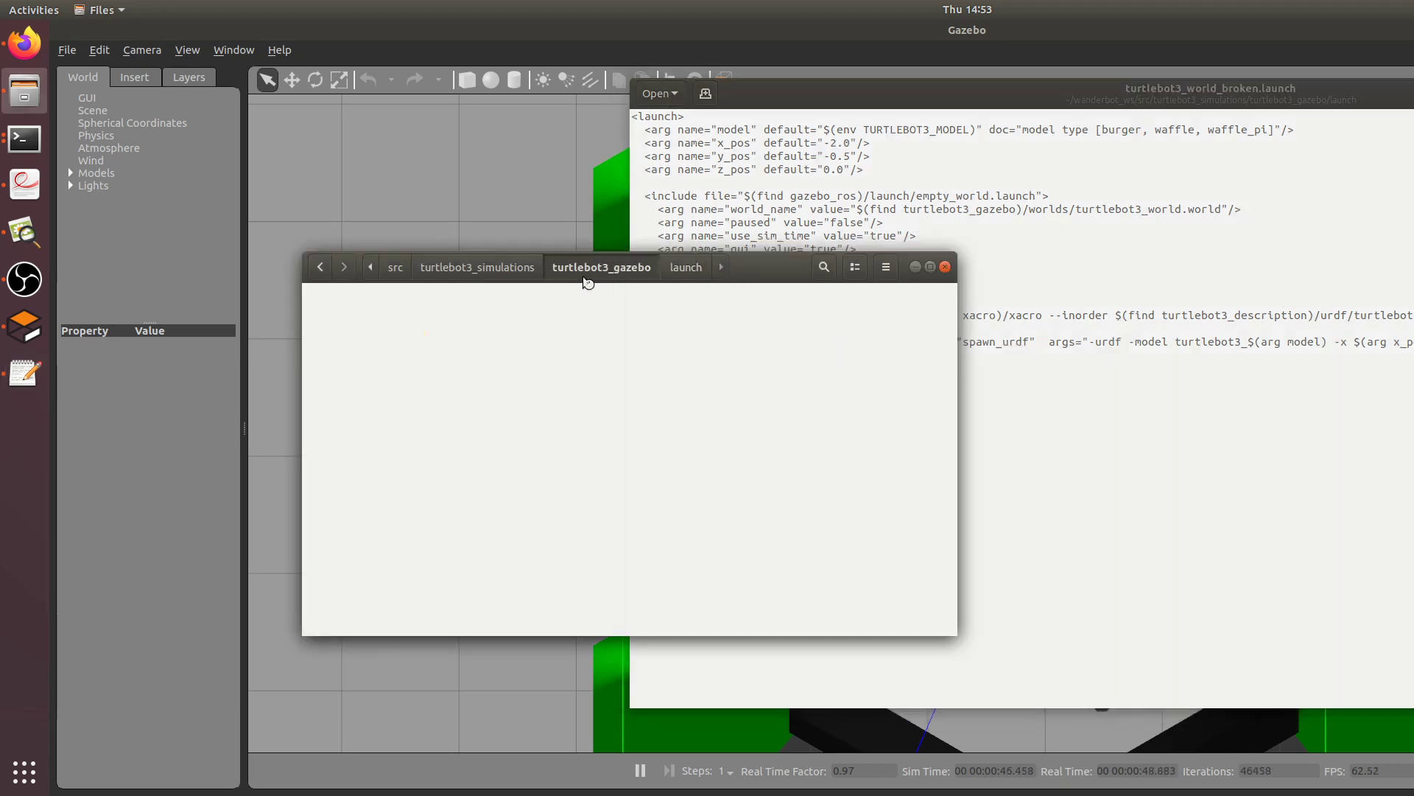
{"action": "key", "text": "Return"}
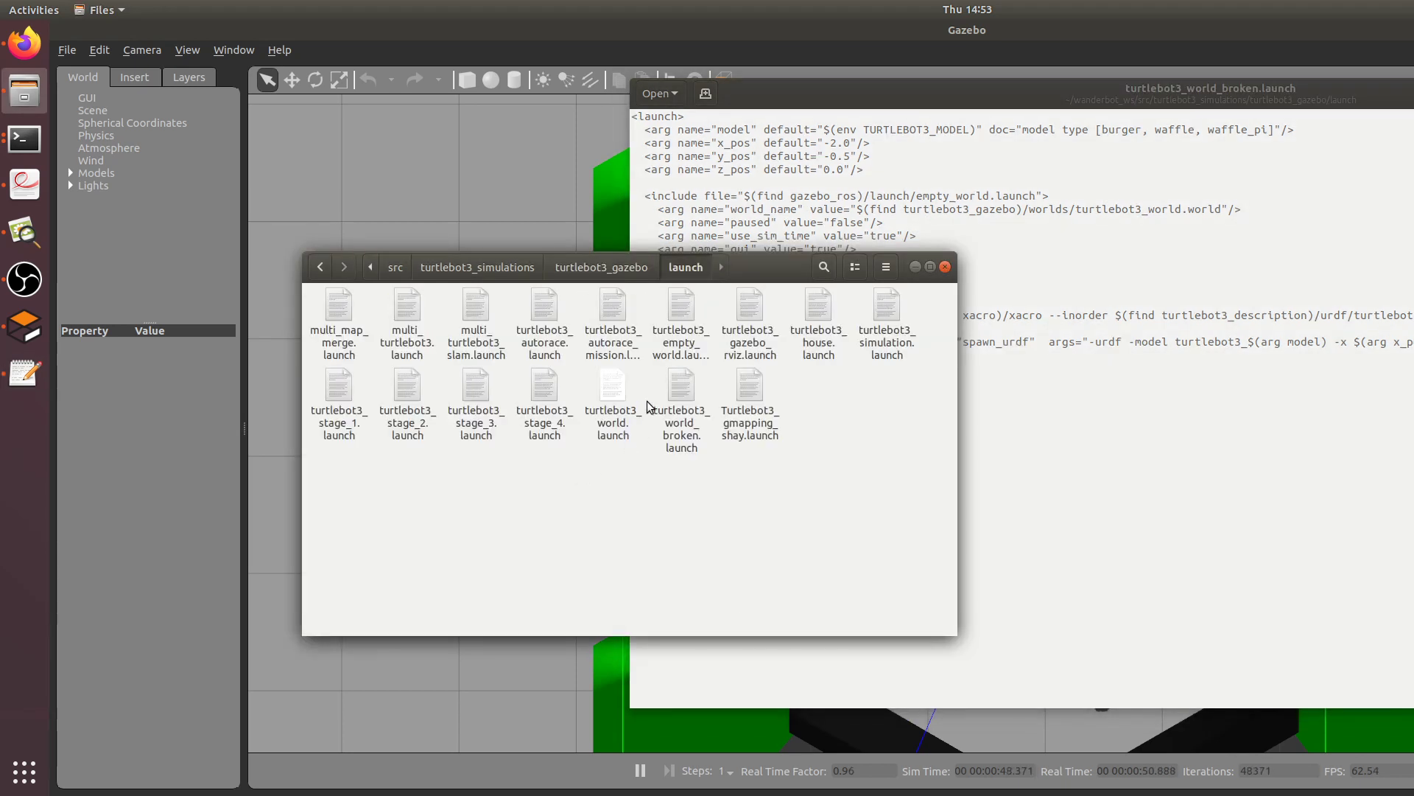
{"action": "double_click", "coordinate": [598, 393]}
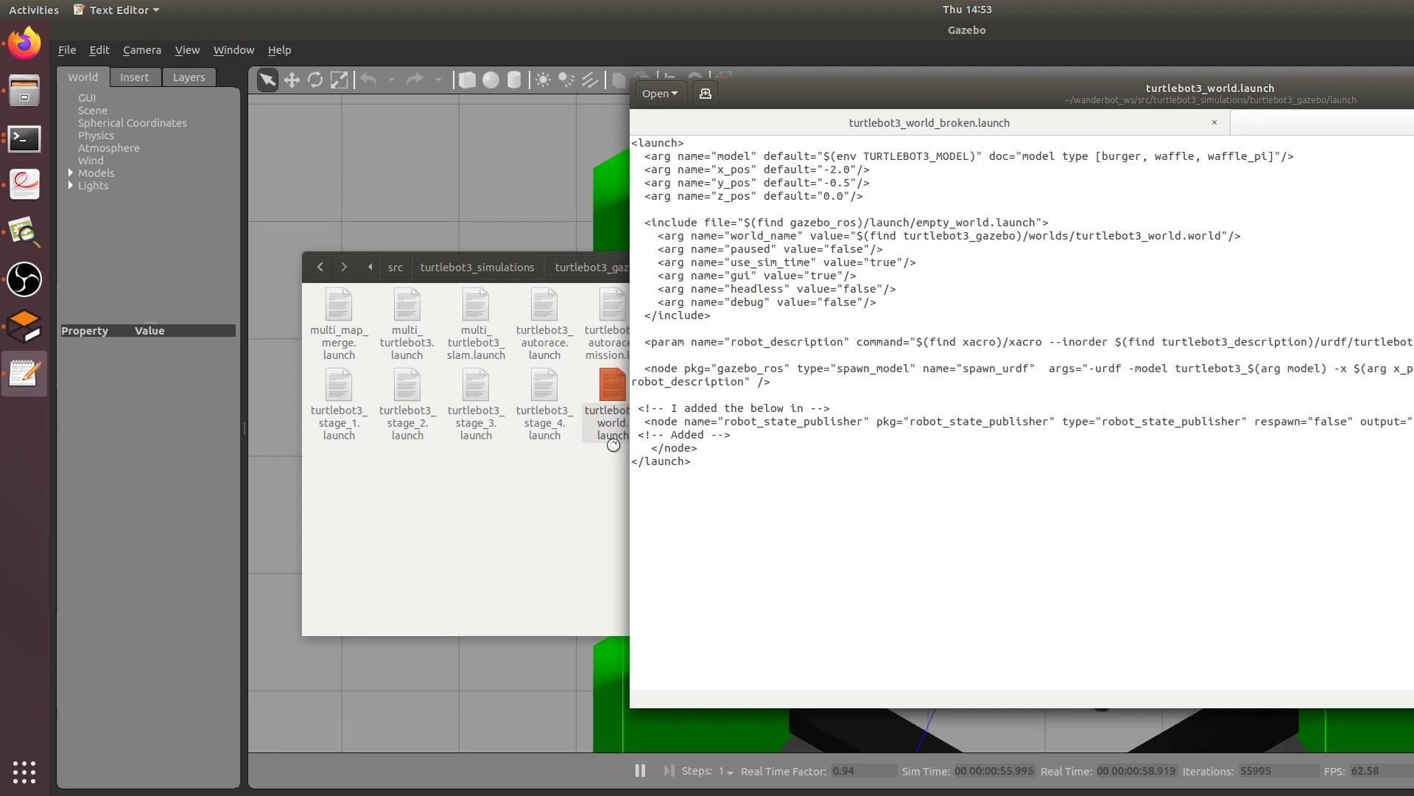
Compare the added robot_state_publisher lines against turtlebot3_world_broken.launch, then hide the editor.
{"action": "left_click_drag", "start_coordinate": [651, 423], "coordinate": [776, 422]}
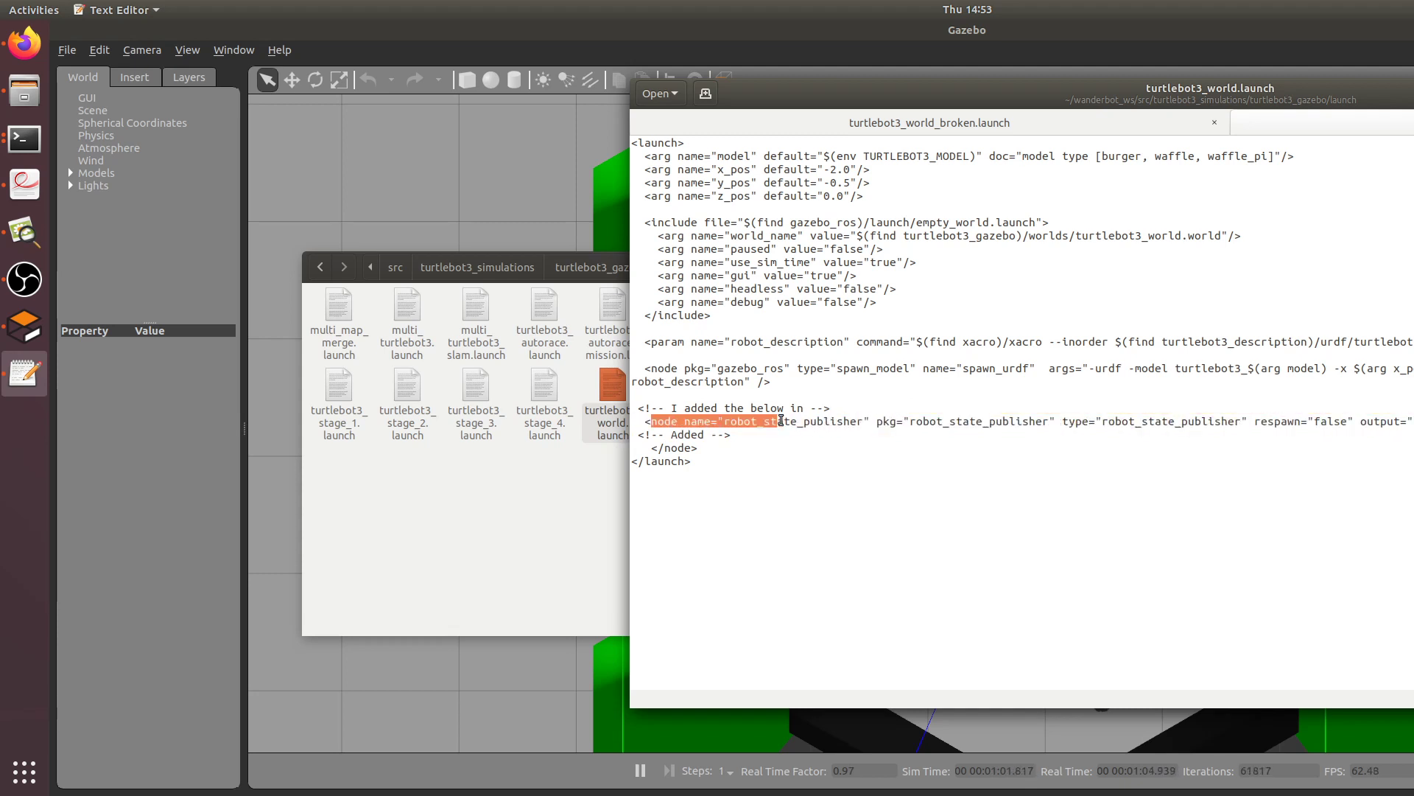
{"action": "left_click", "coordinate": [776, 422]}
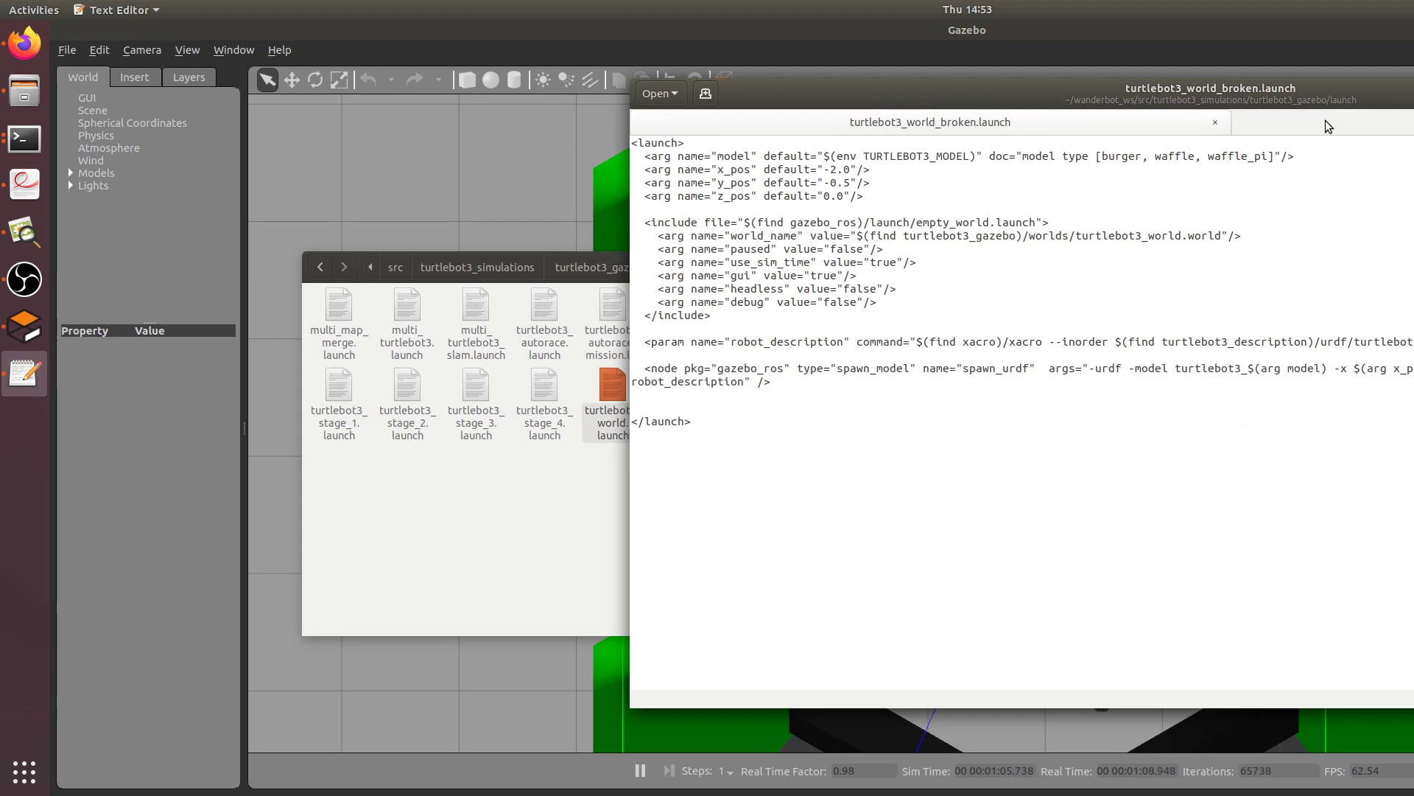
{"action": "left_click", "coordinate": [1077, 131]}
{"action": "key", "text": "ctrl+alt+Page_Up"}
{"action": "left_click_drag", "start_coordinate": [660, 417], "coordinate": [1034, 411]}
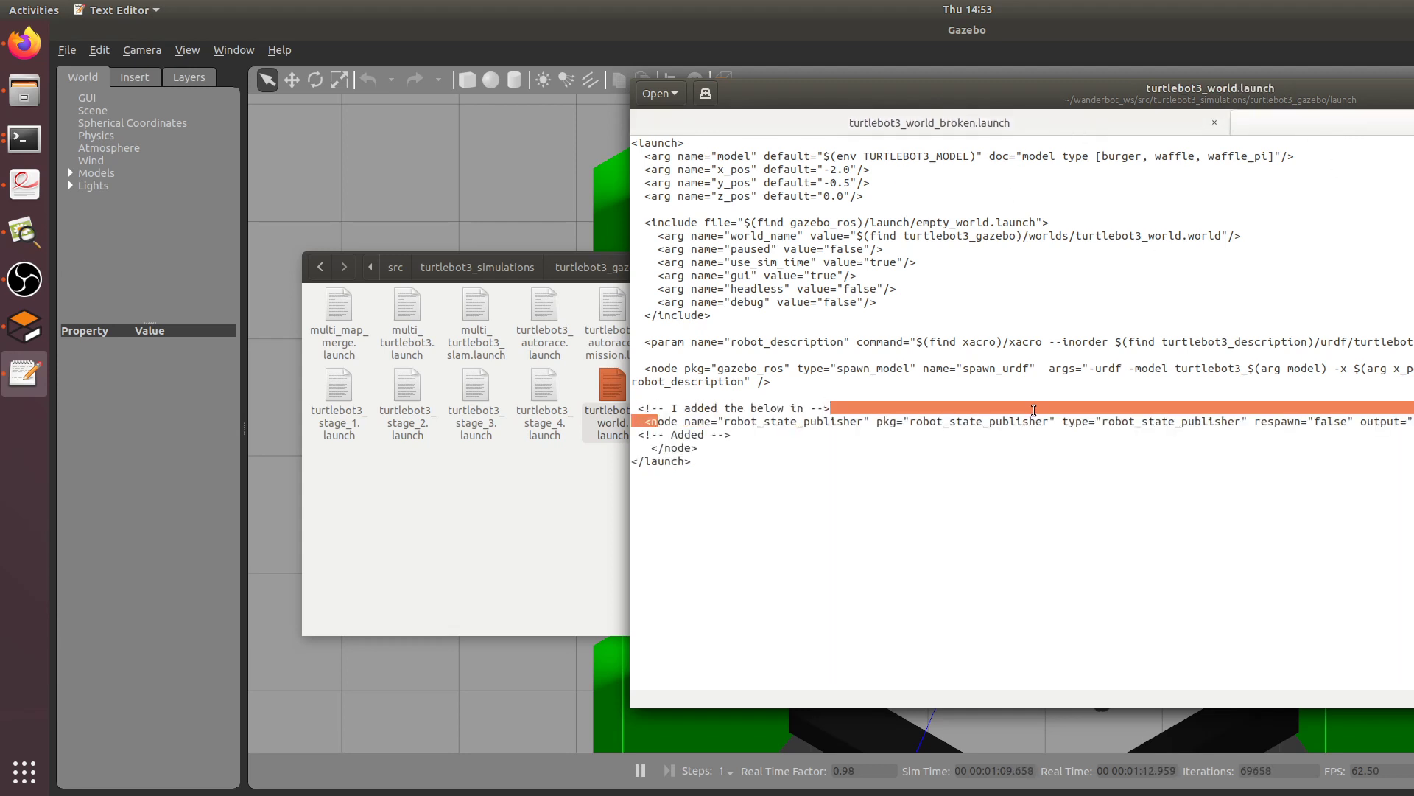
{"action": "left_click", "coordinate": [956, 129]}
{"action": "left_click_drag", "start_coordinate": [1179, 94], "coordinate": [943, 106]}
{"action": "key", "text": "super+h"}
{"action": "key", "text": "super+h"}
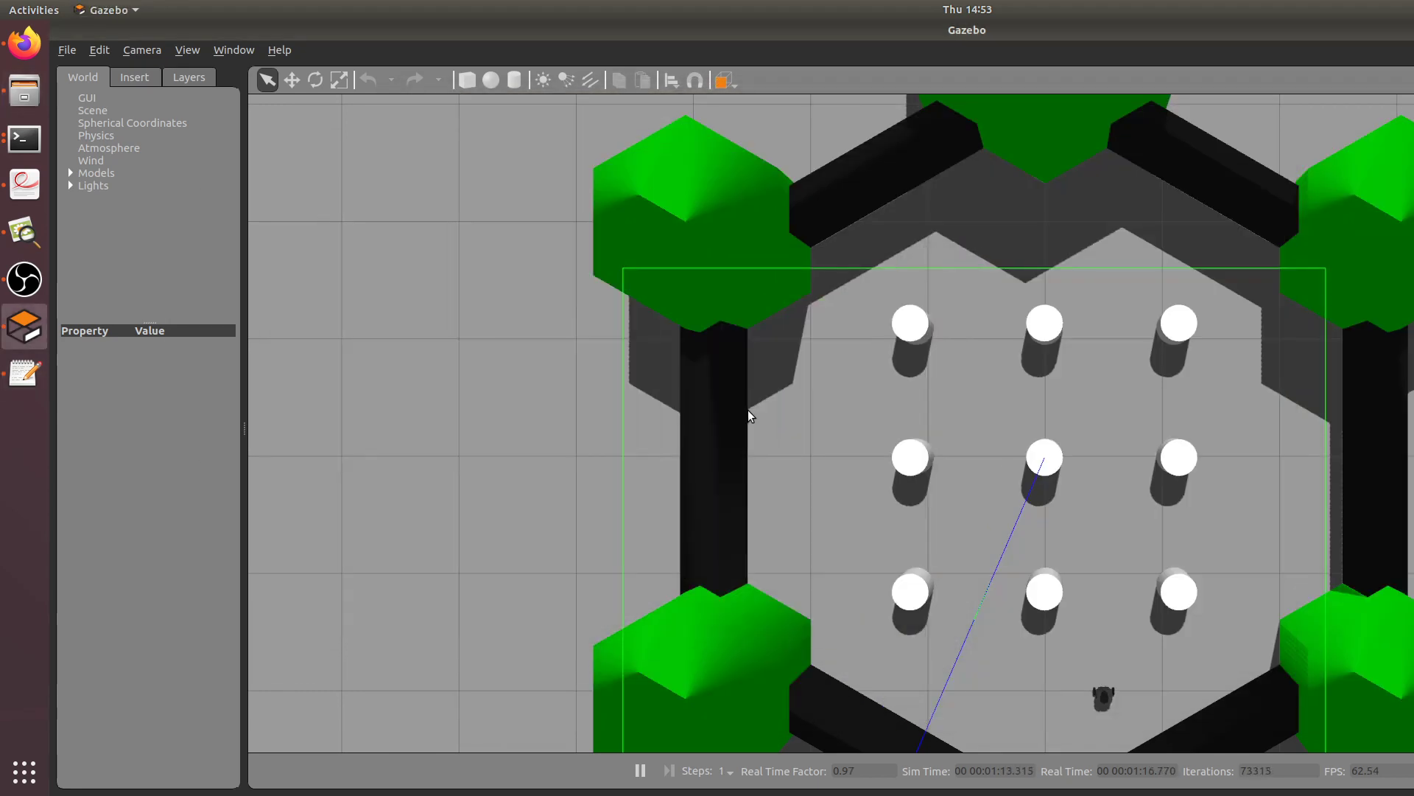
Start RViz from a new terminal with rosrun rviz rviz.
{"action": "key", "text": "ctrl+alt+t"}
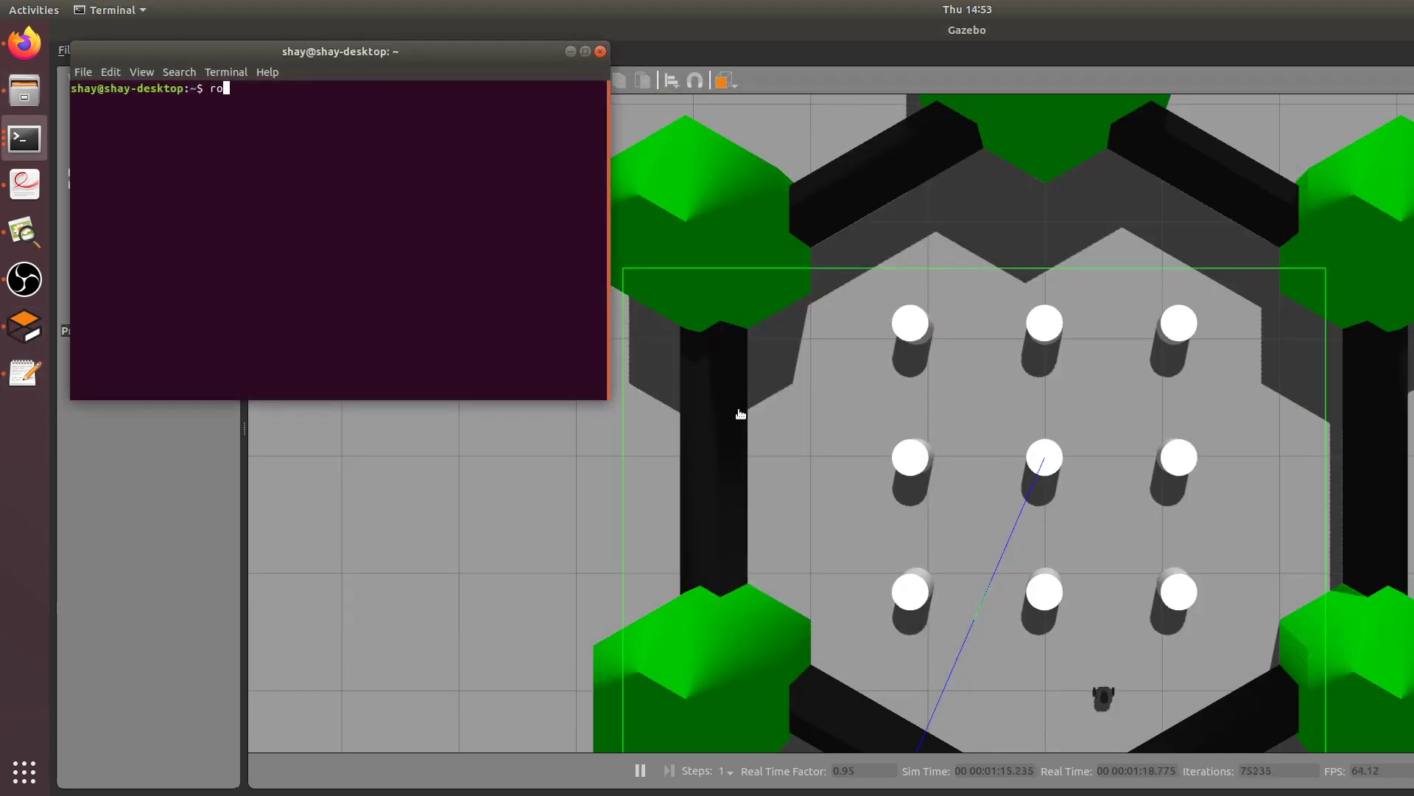
{"action": "type", "text": "rosrun rv"}
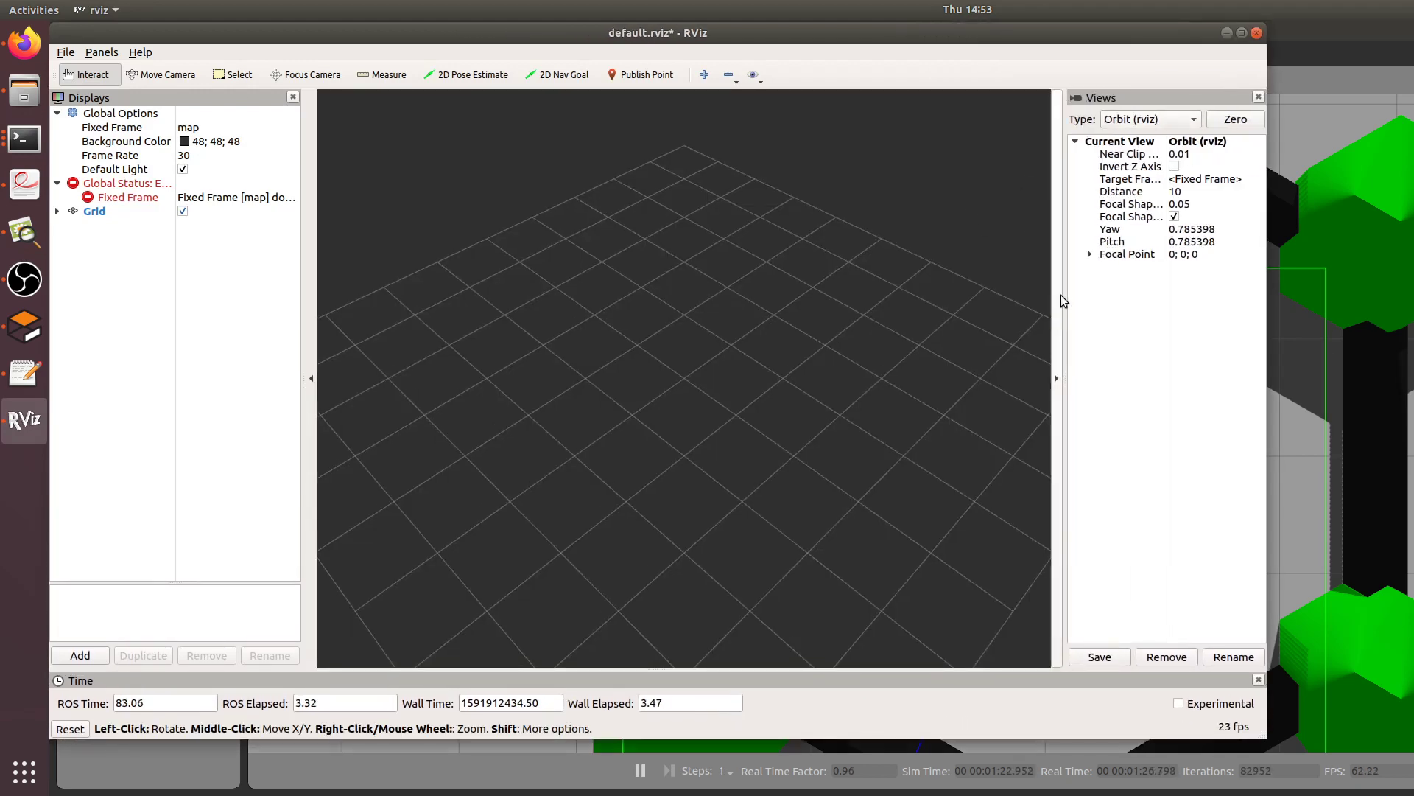
Collapse the Views panel and set the Fixed Frame to base_footprint.
{"action": "left_click", "coordinate": [1056, 378]}
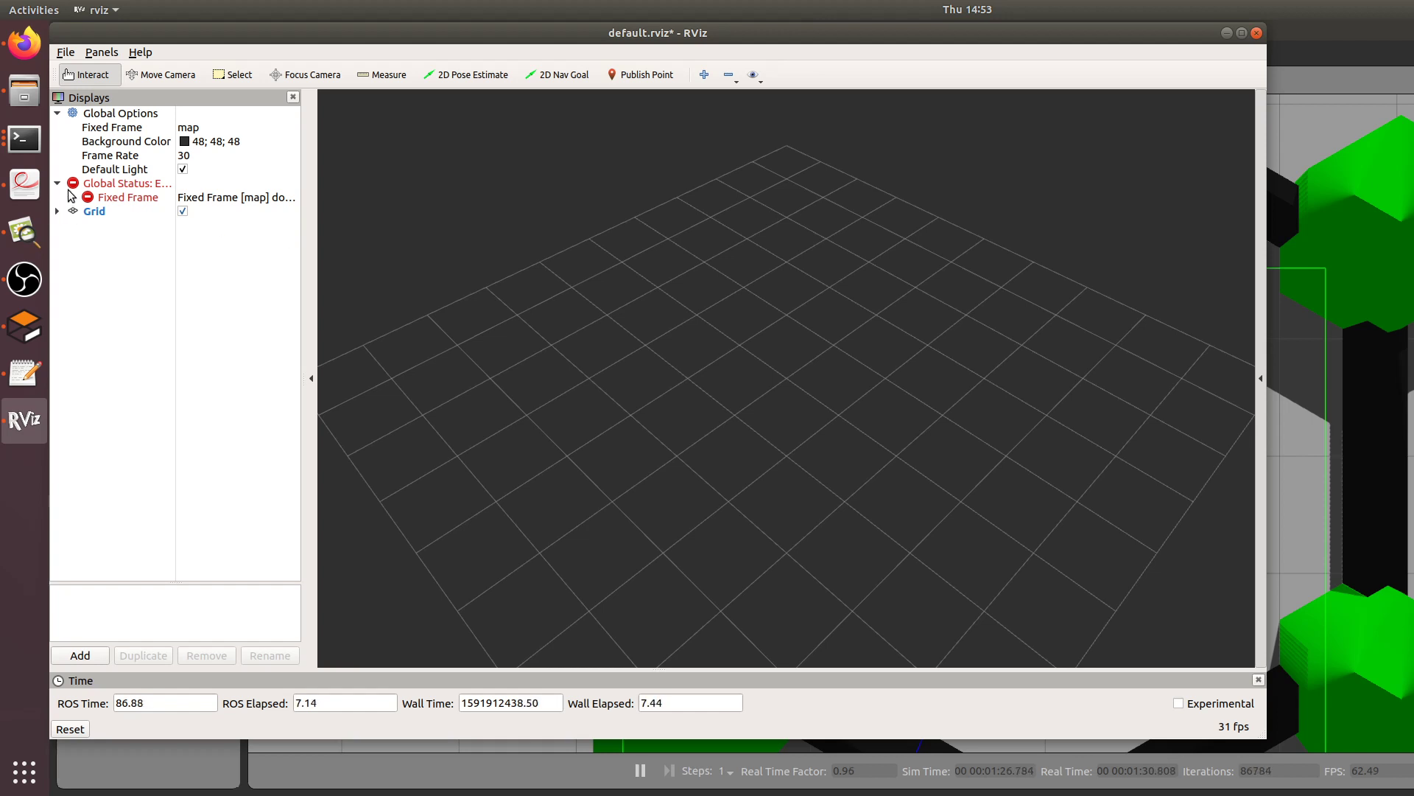
{"action": "left_click", "coordinate": [286, 129]}
{"action": "left_click", "coordinate": [290, 128]}
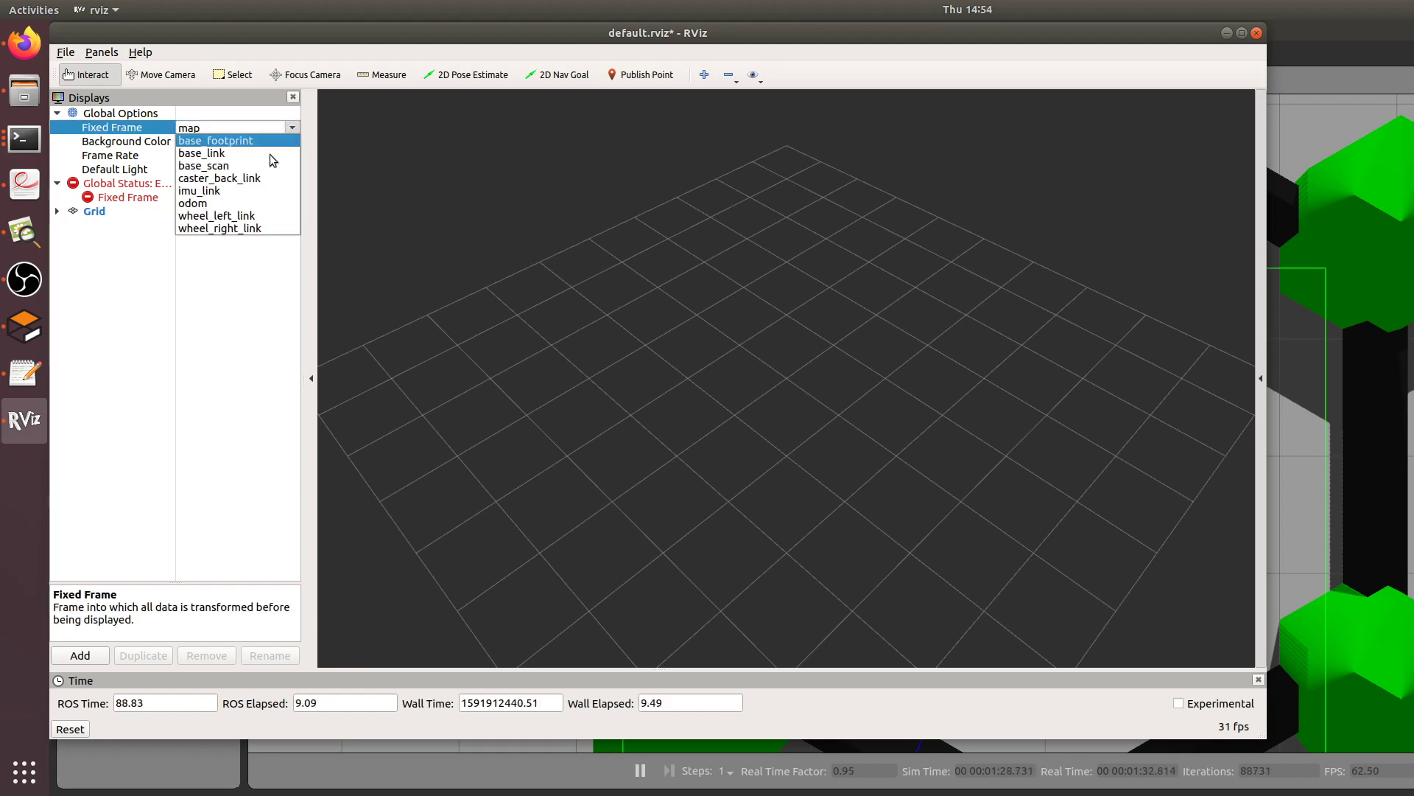
{"action": "left_click", "coordinate": [257, 140]}
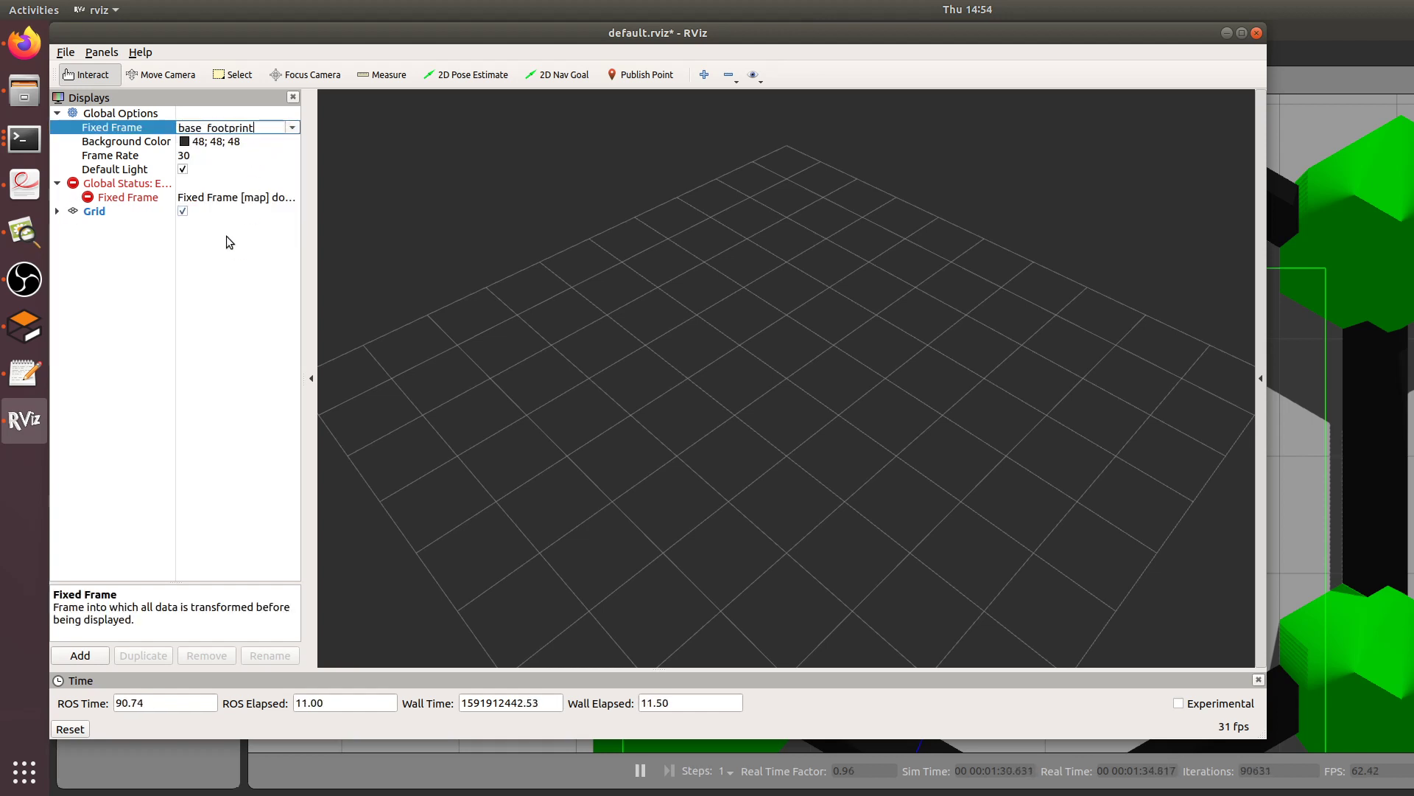
Choose RobotModel in the Add display chooser, then minimize RViz.
{"action": "left_click", "coordinate": [78, 654]}
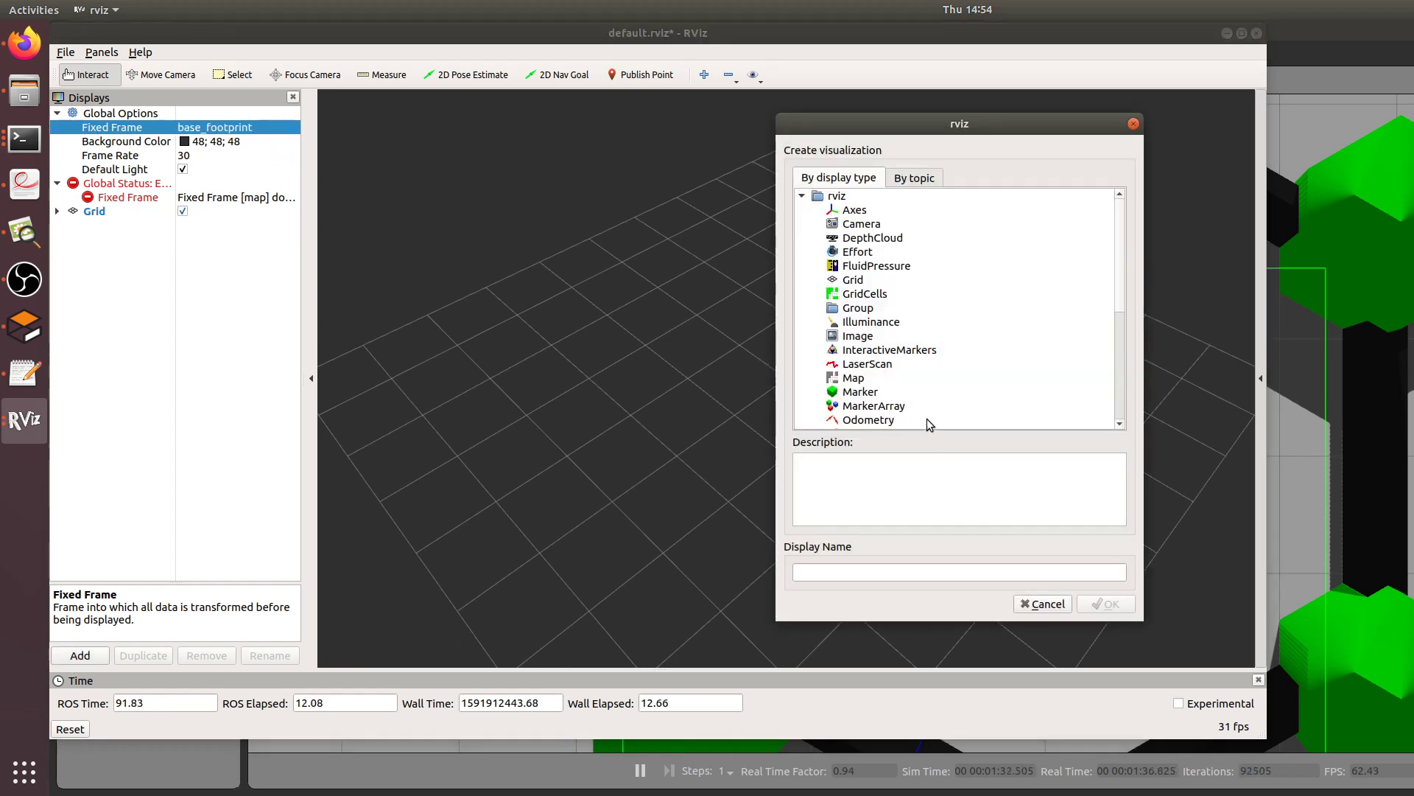
{"action": "scroll", "coordinate": [912, 368], "scroll_direction": "down", "scroll_amount": 5}
{"action": "left_click", "coordinate": [882, 351]}
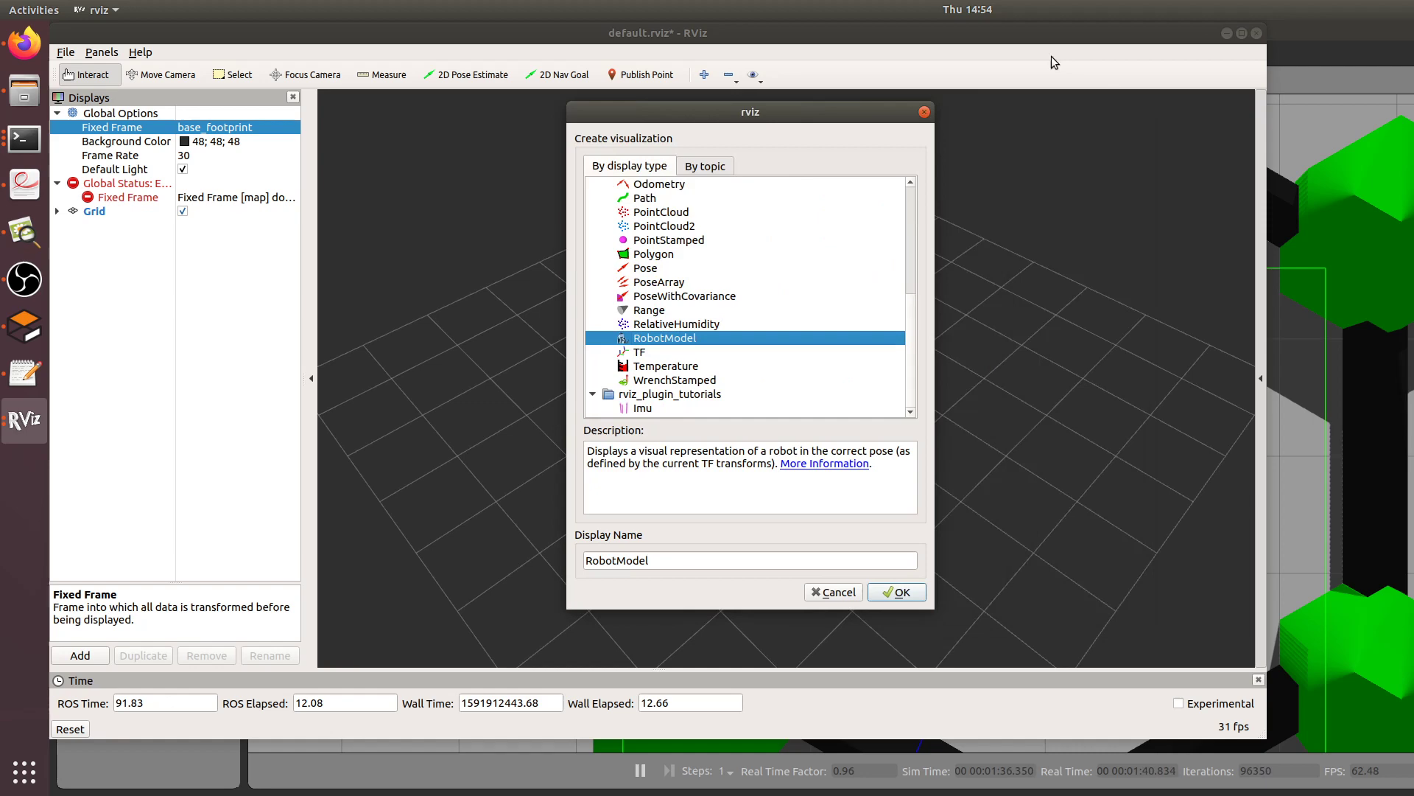
{"action": "left_click", "coordinate": [1226, 32]}
{"action": "left_click_drag", "start_coordinate": [852, 125], "coordinate": [631, 132]}
Dismiss the display chooser and turn Gazebo into an enlarged, unmaximized window.
{"action": "left_click", "coordinate": [665, 128]}
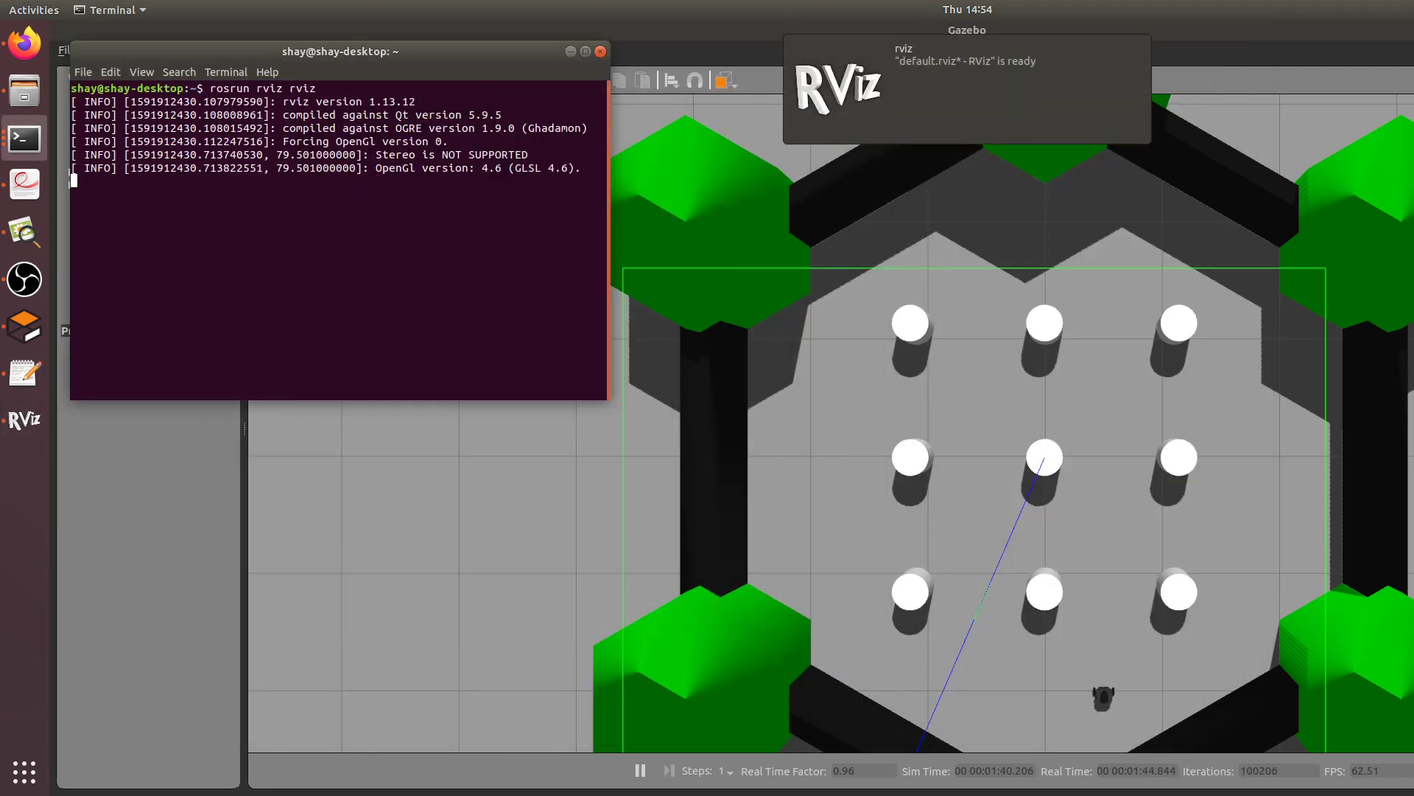
{"action": "left_click_drag", "start_coordinate": [880, 31], "coordinate": [2, 235]}
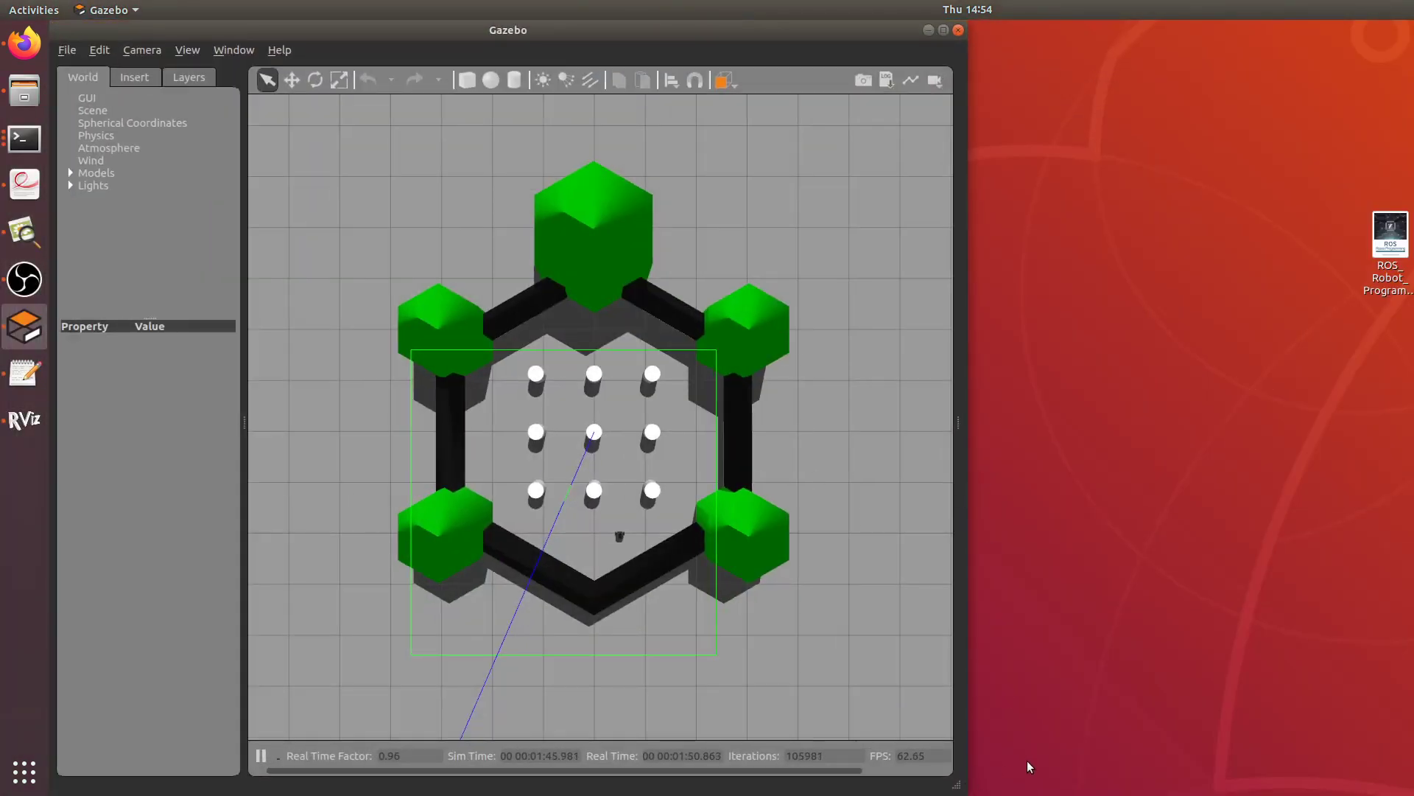
{"action": "left_click_drag", "start_coordinate": [953, 780], "coordinate": [1329, 711]}
{"action": "middle_click_drag", "start_coordinate": [740, 535], "coordinate": [591, 429]}
Zoom and pan the Gazebo view across the hexagonal arena with the robot among the pillars.
{"action": "scroll", "coordinate": [862, 180], "scroll_direction": "up", "scroll_amount": 5}
{"action": "scroll", "coordinate": [692, 461], "scroll_direction": "up", "scroll_amount": 3}
{"action": "scroll", "coordinate": [726, 372], "scroll_direction": "down", "scroll_amount": 3}
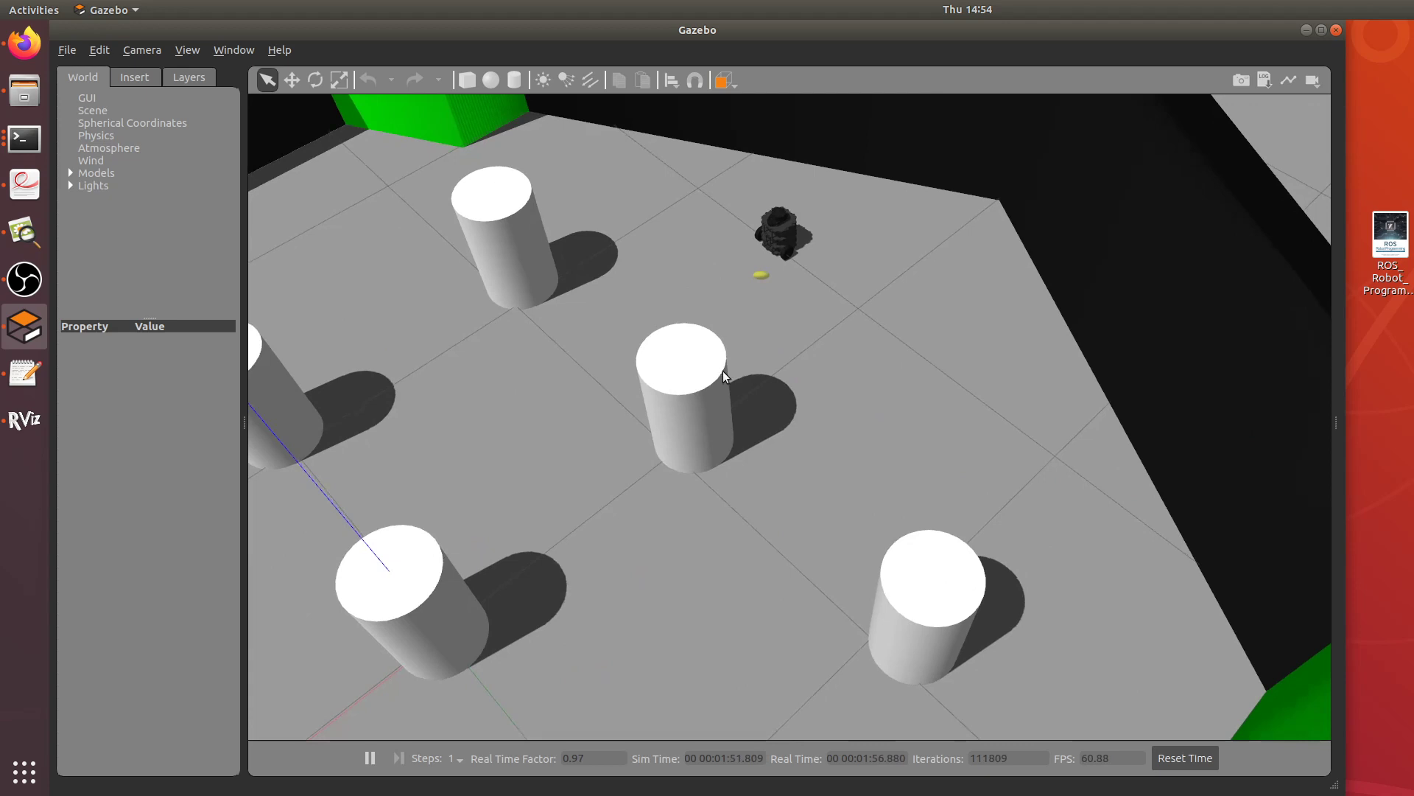
{"action": "scroll", "coordinate": [722, 413], "scroll_direction": "down", "scroll_amount": 5}
{"action": "scroll", "coordinate": [722, 417], "scroll_direction": "up", "scroll_amount": 4}
{"action": "left_click_drag", "start_coordinate": [722, 417], "coordinate": [811, 385]}
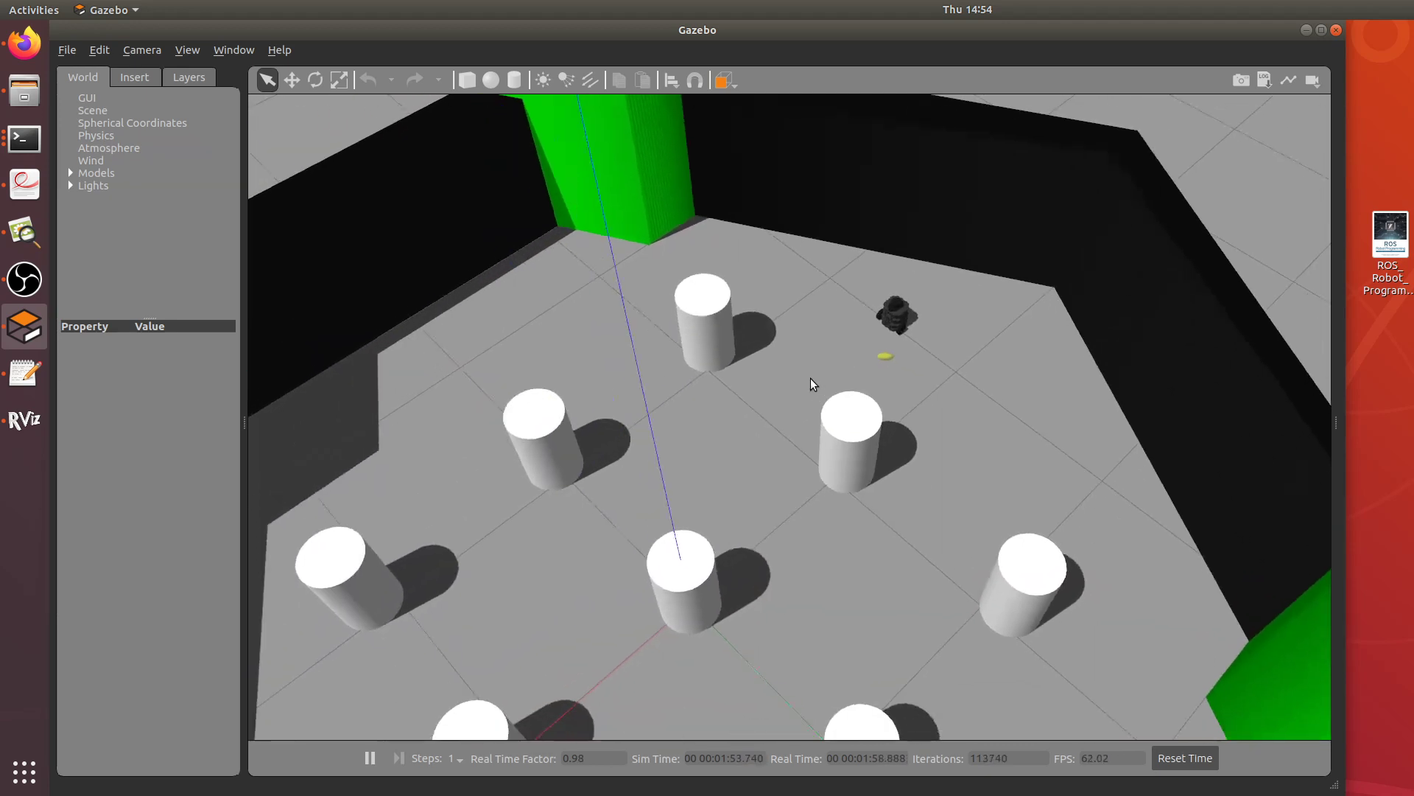
{"action": "scroll", "coordinate": [840, 297], "scroll_direction": "down", "scroll_amount": 3}
{"action": "scroll", "coordinate": [840, 297], "scroll_direction": "down", "scroll_amount": 5}
Bring RViz in front of Gazebo and widen its window, now showing Global Status OK.
{"action": "scroll", "coordinate": [770, 449], "scroll_direction": "up", "scroll_amount": 3}
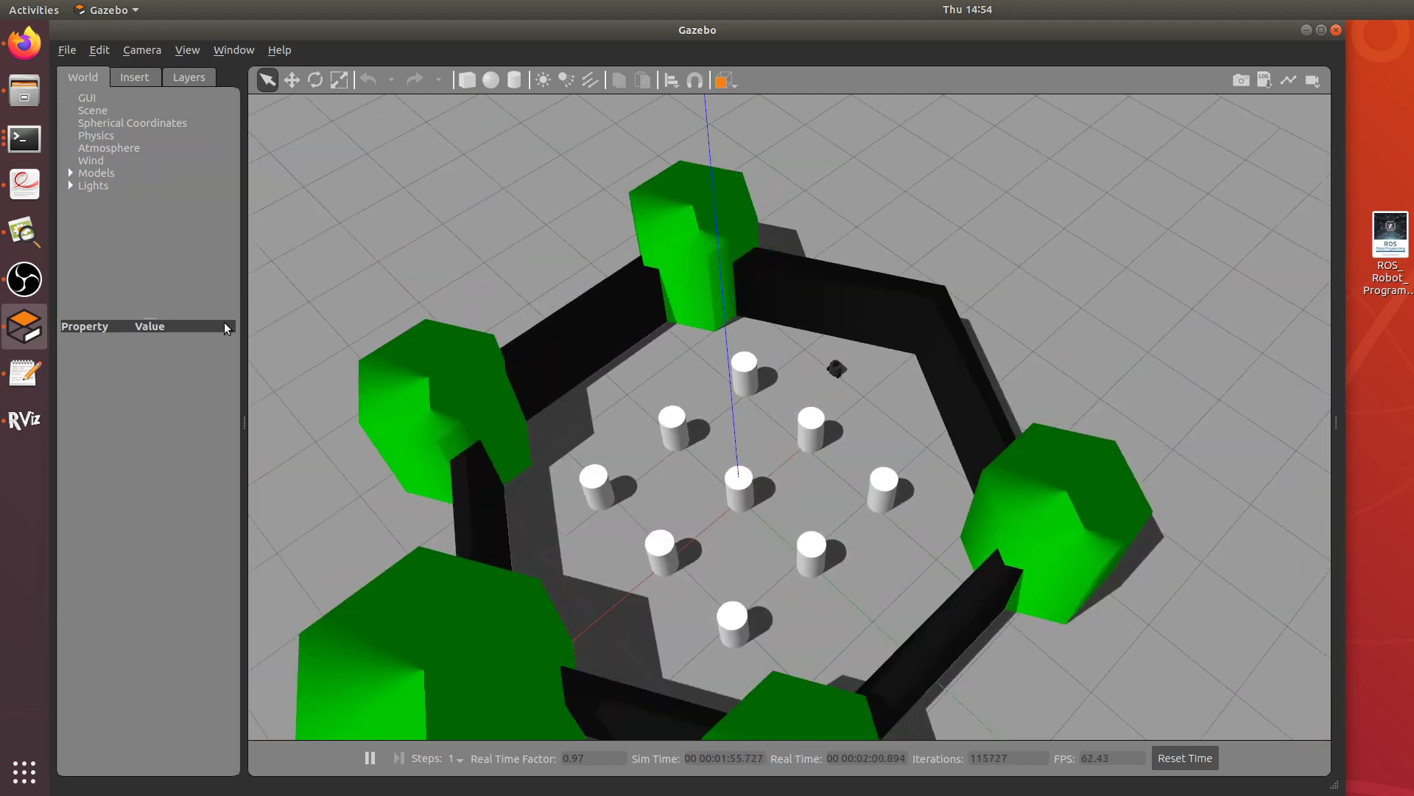
{"action": "left_click", "coordinate": [34, 140]}
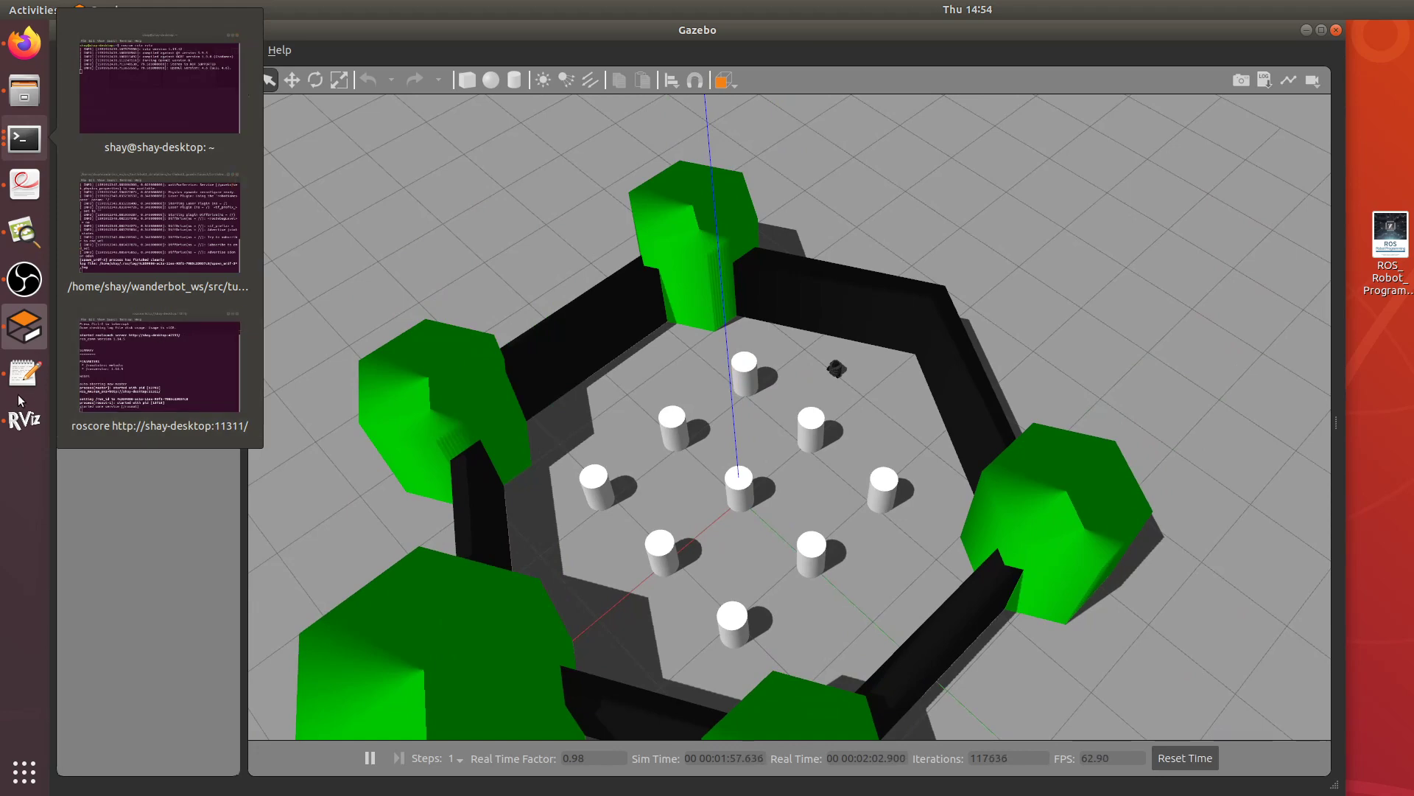
{"action": "left_click", "coordinate": [14, 424]}
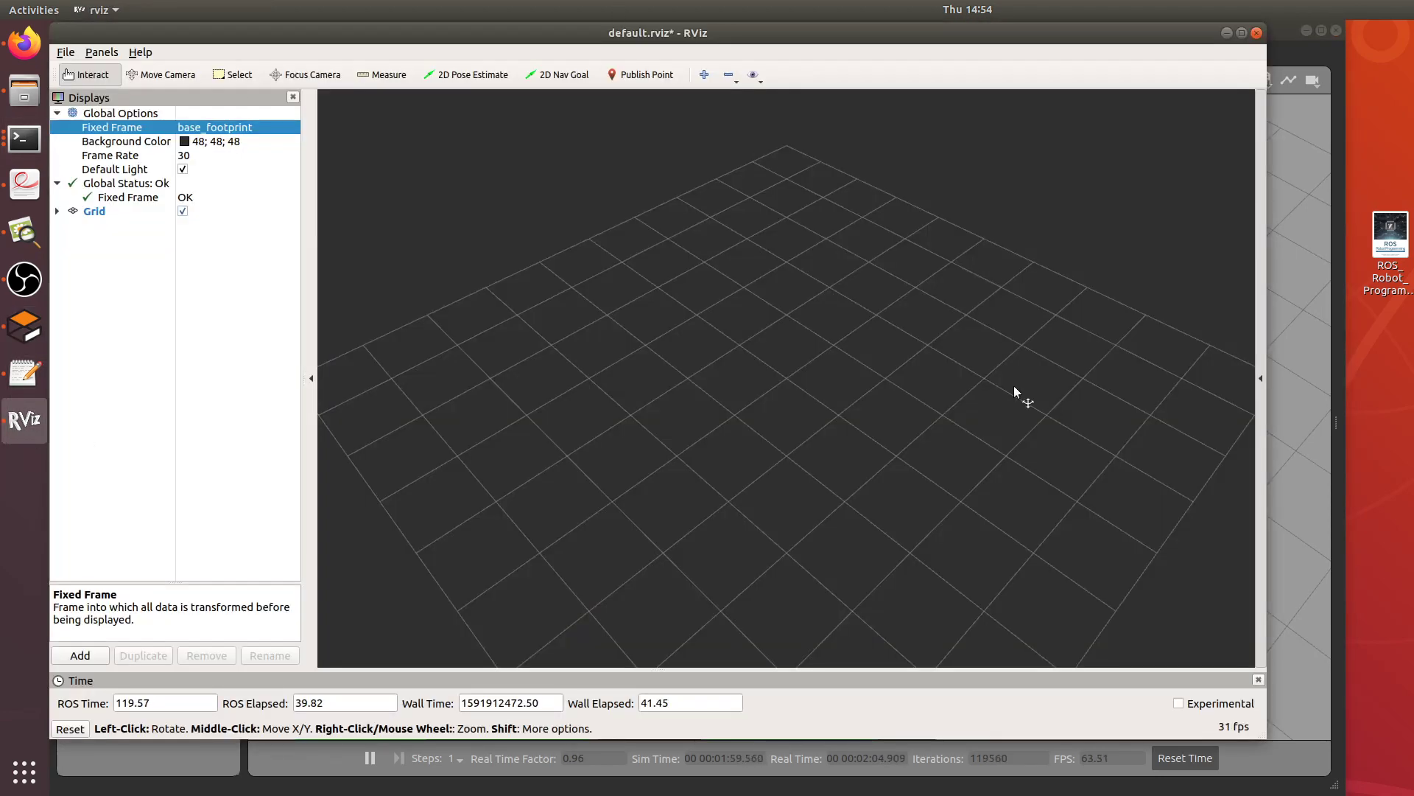
{"action": "left_click_drag", "start_coordinate": [1254, 740], "coordinate": [1318, 730]}
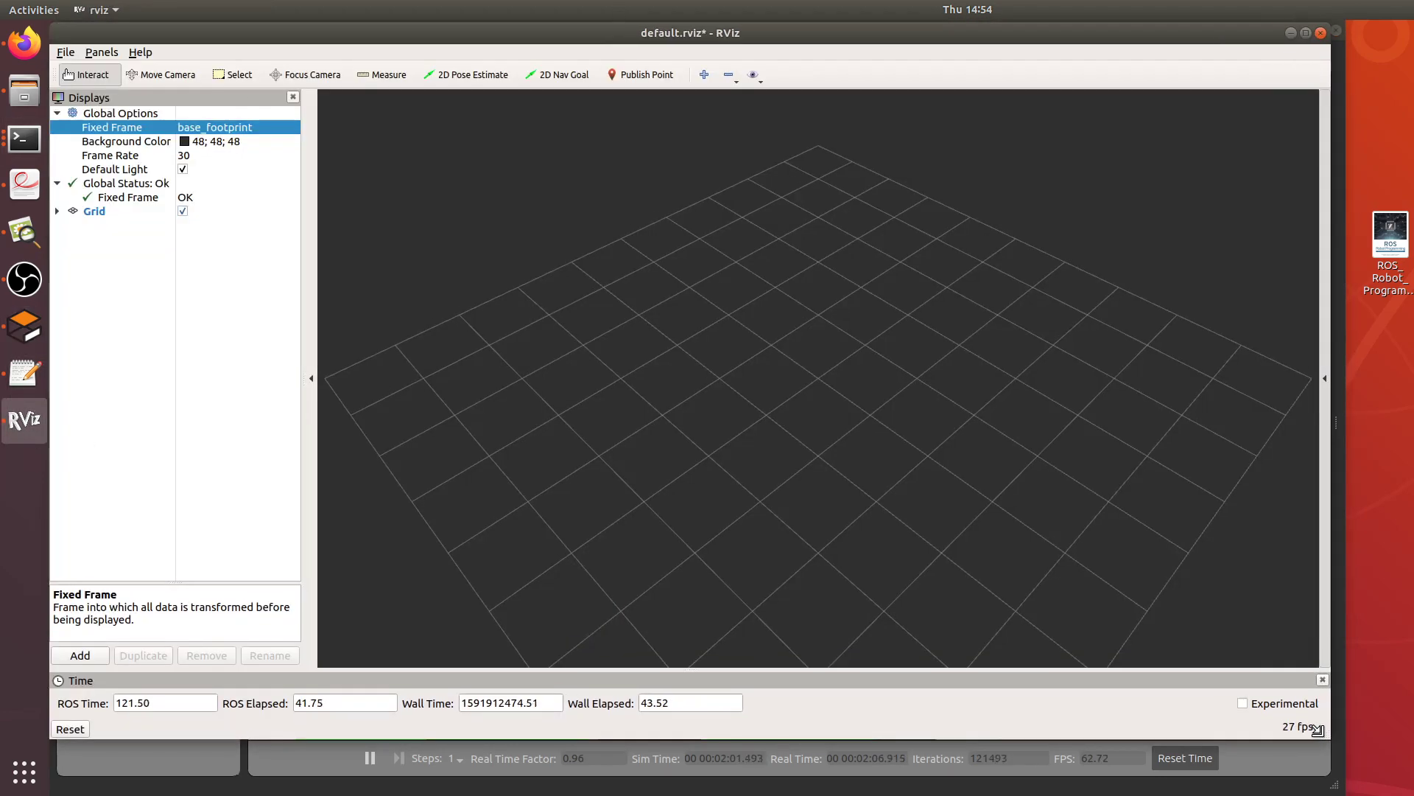
Add a RobotModel display to RViz.
{"action": "left_click", "coordinate": [94, 656]}
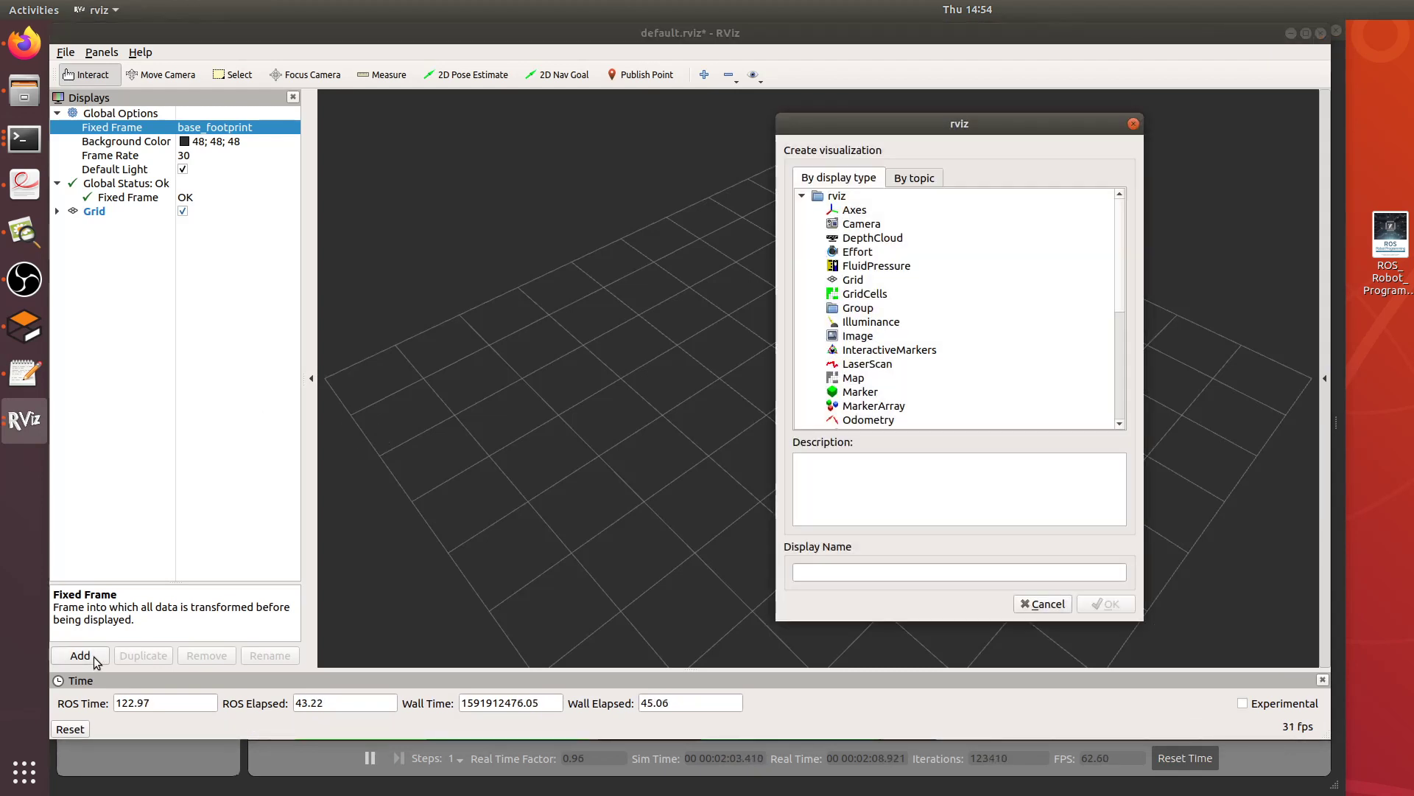
{"action": "scroll", "coordinate": [878, 387], "scroll_direction": "down", "scroll_amount": 5}
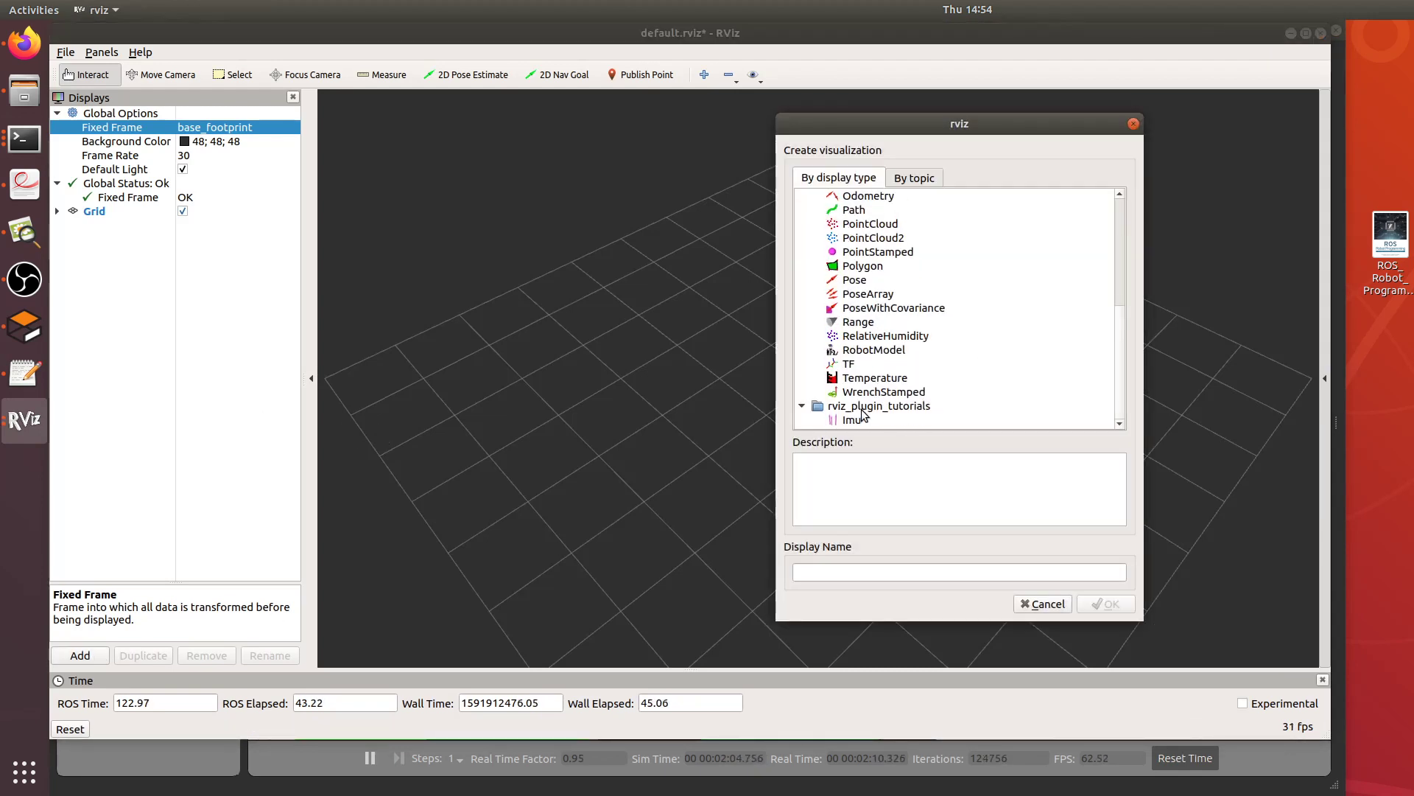
{"action": "left_click", "coordinate": [872, 351]}
{"action": "left_click", "coordinate": [1106, 604]}
Zoom and orbit the 3D view to inspect the TurtleBot3 Burger model up close.
{"action": "scroll", "coordinate": [789, 383], "scroll_direction": "up", "scroll_amount": 10}
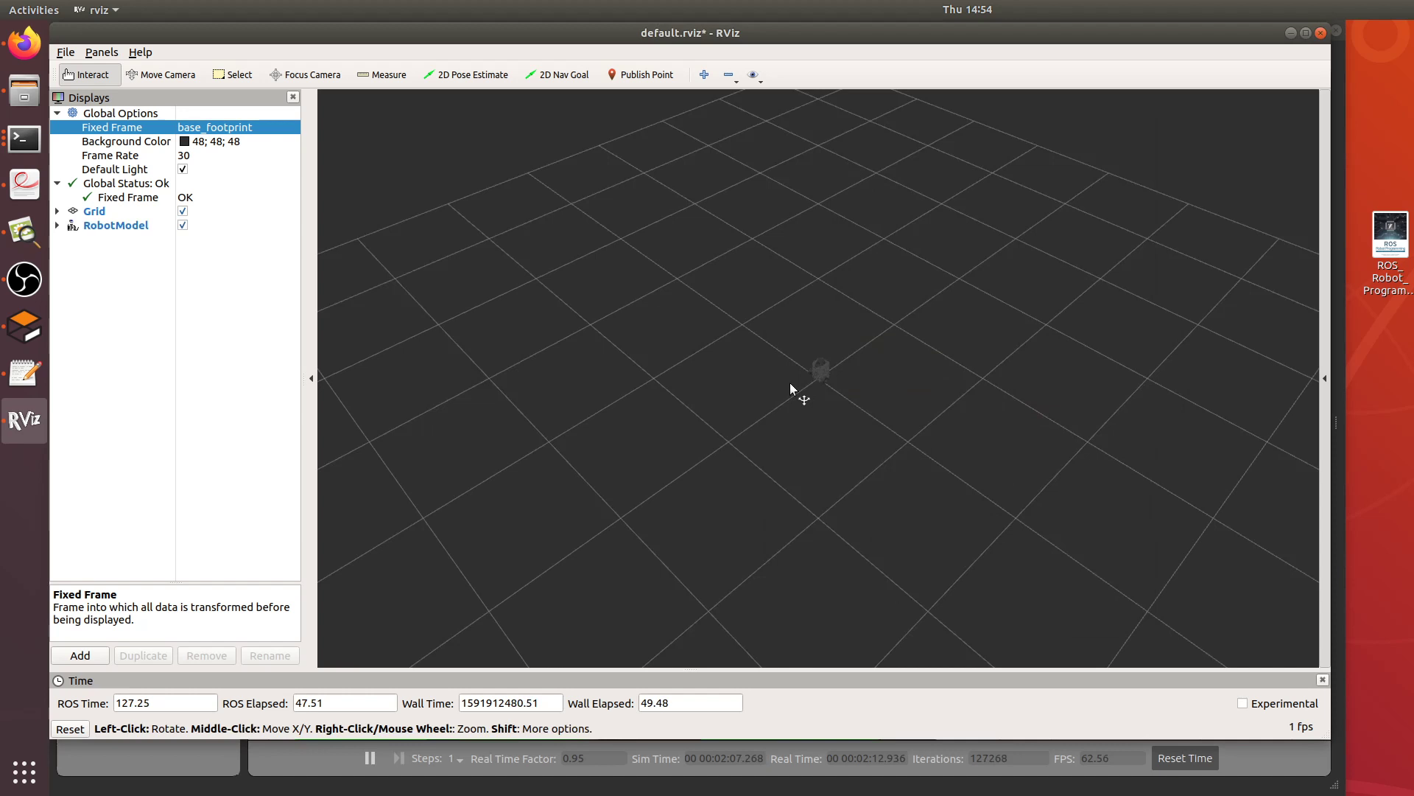
{"action": "mouse_move", "coordinate": [833, 382]}
{"action": "left_mouse_down"}
{"action": "mouse_move", "coordinate": [815, 447]}
{"action": "mouse_move", "coordinate": [836, 378]}
{"action": "mouse_move", "coordinate": [830, 390]}
{"action": "left_mouse_up"}
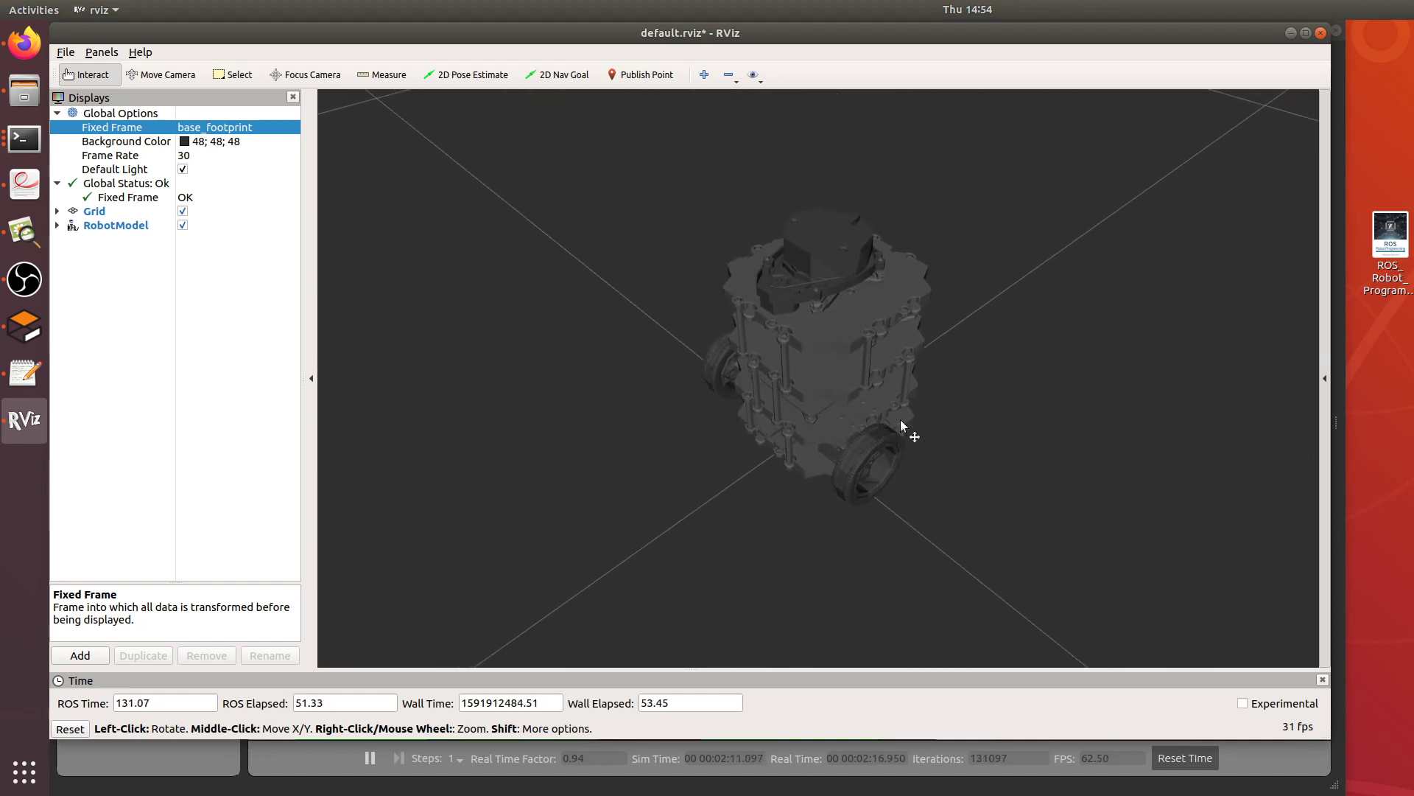
{"action": "left_click_drag", "start_coordinate": [900, 418], "coordinate": [822, 403]}
{"action": "scroll", "coordinate": [838, 362], "scroll_direction": "up", "scroll_amount": 5}
{"action": "scroll", "coordinate": [839, 364], "scroll_direction": "down", "scroll_amount": 4}
{"action": "scroll", "coordinate": [797, 353], "scroll_direction": "down", "scroll_amount": 6}
{"action": "scroll", "coordinate": [758, 351], "scroll_direction": "down", "scroll_amount": 3}
{"action": "scroll", "coordinate": [822, 402], "scroll_direction": "down", "scroll_amount": 2}
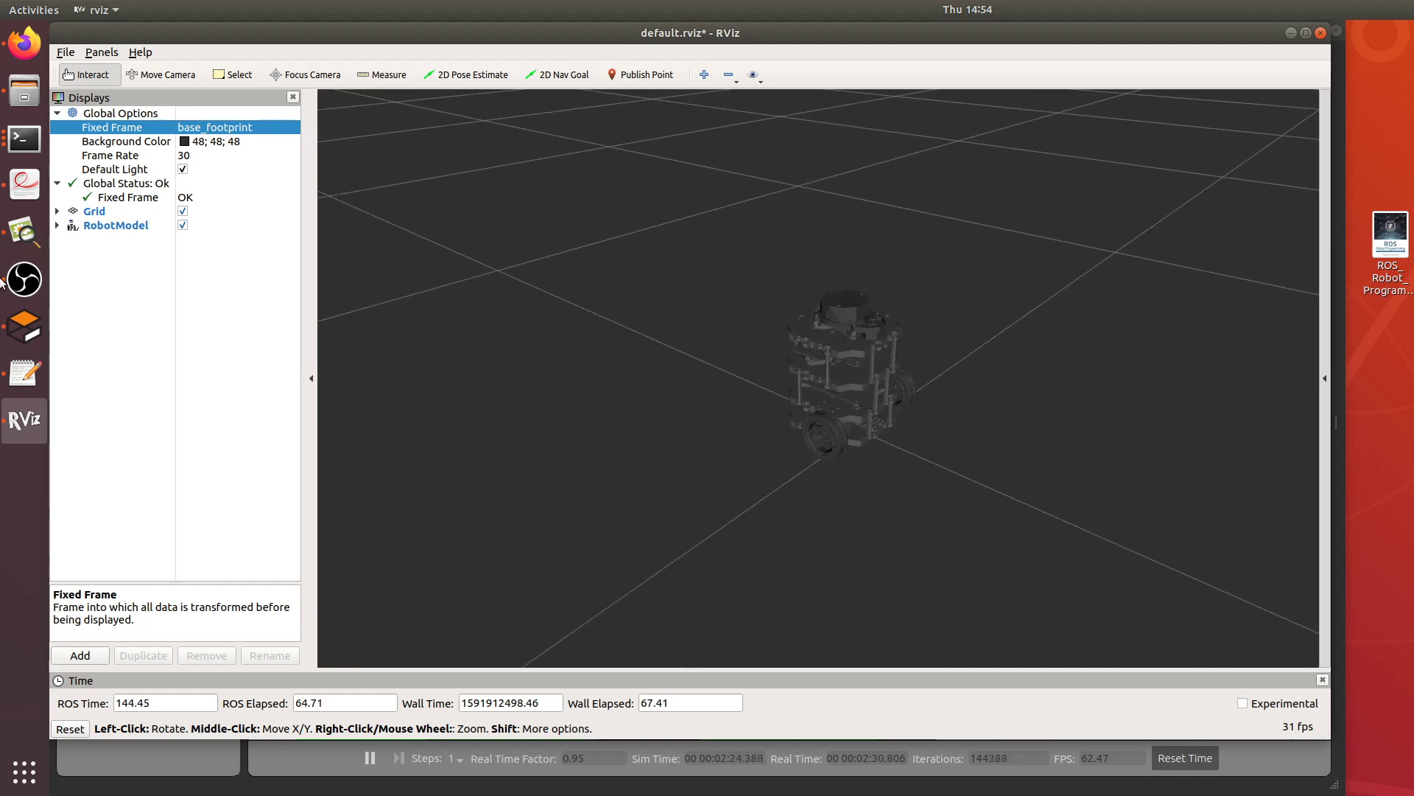
Add a LaserScan display to RViz.
{"action": "left_click", "coordinate": [81, 653]}
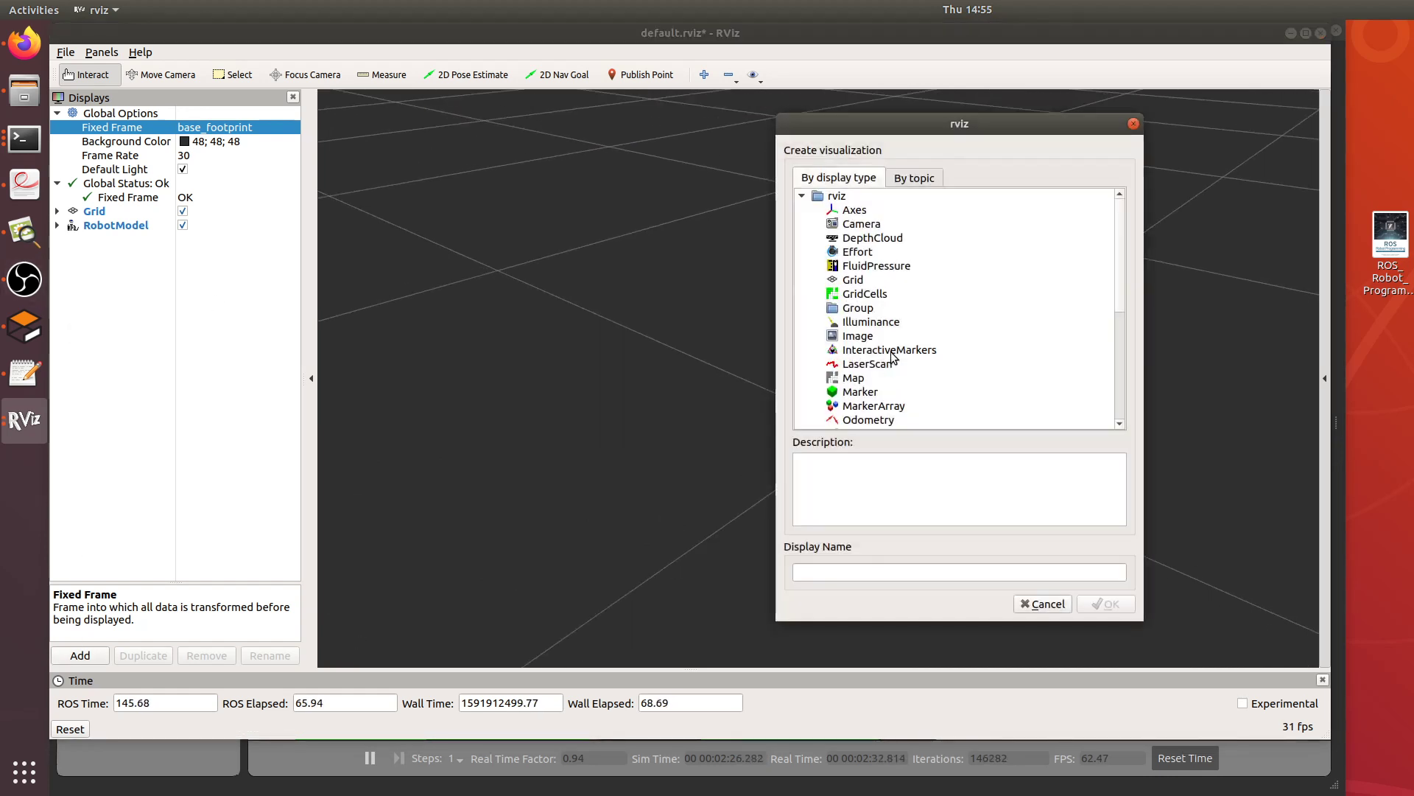
{"action": "scroll", "coordinate": [877, 346], "scroll_direction": "down", "scroll_amount": 2}
{"action": "scroll", "coordinate": [877, 335], "scroll_direction": "up", "scroll_amount": 1}
{"action": "left_click", "coordinate": [882, 325]}
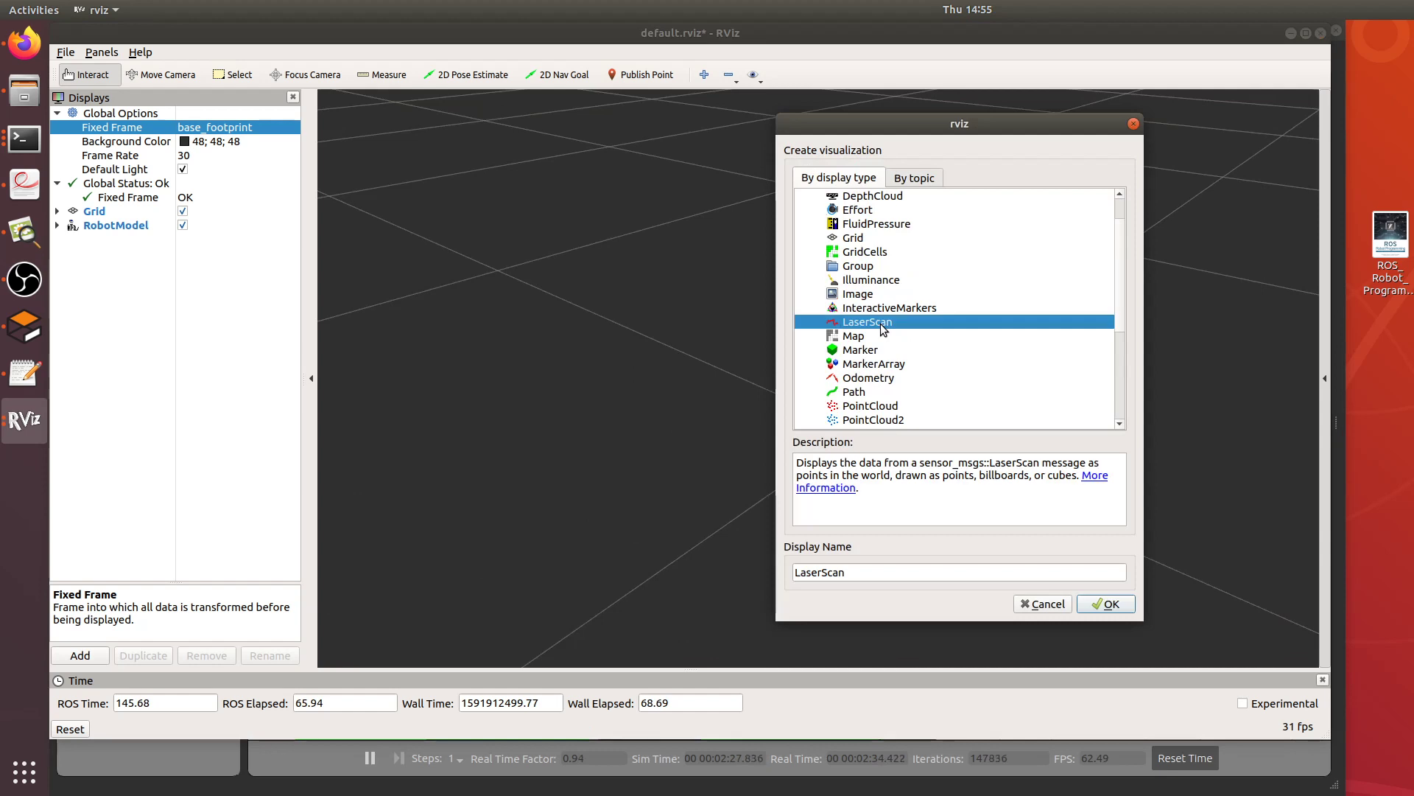
{"action": "left_click", "coordinate": [1107, 604]}
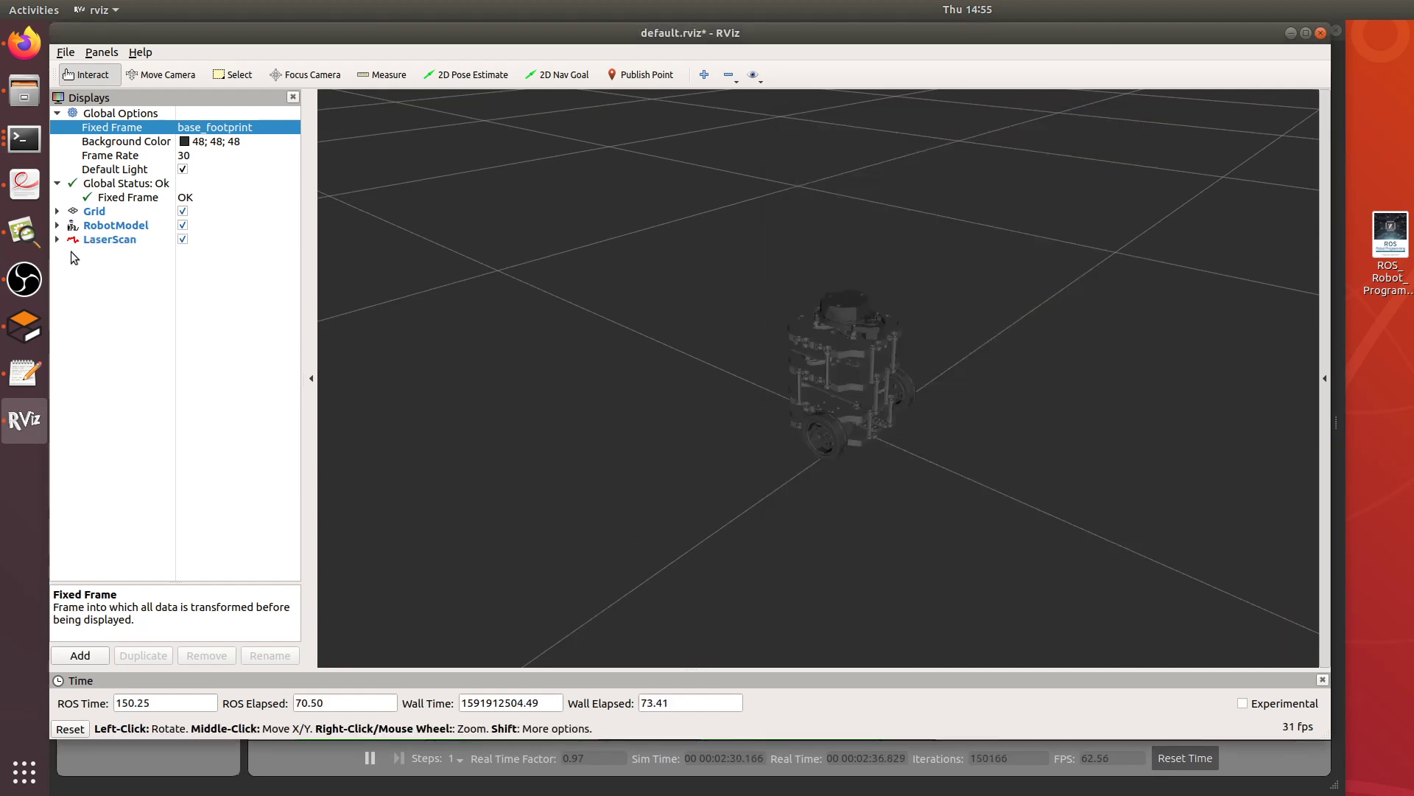
Set the LaserScan display's Topic to /scan.
{"action": "left_click", "coordinate": [227, 265]}
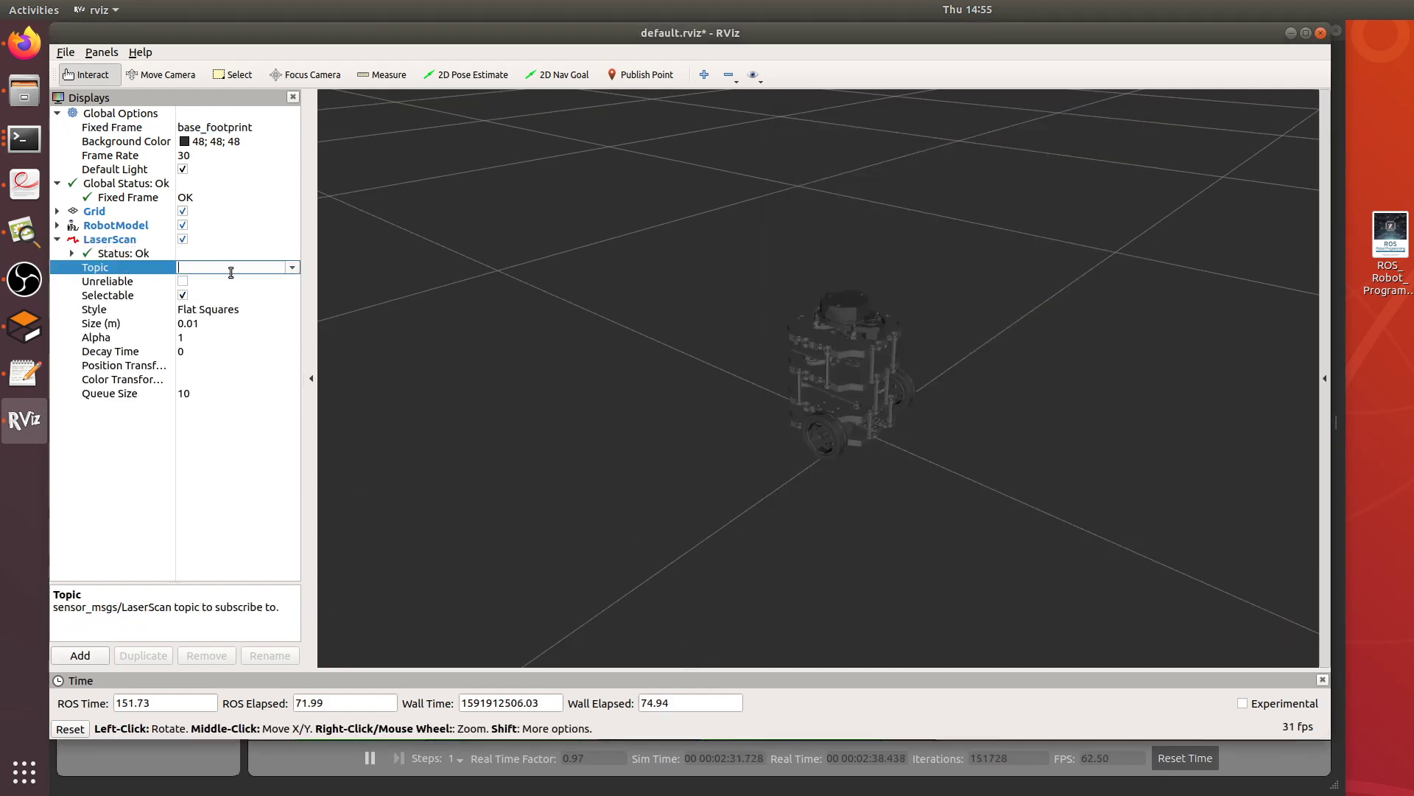
{"action": "left_click", "coordinate": [292, 269]}
{"action": "left_click", "coordinate": [267, 280]}
{"action": "scroll", "coordinate": [847, 446], "scroll_direction": "down", "scroll_amount": 5}
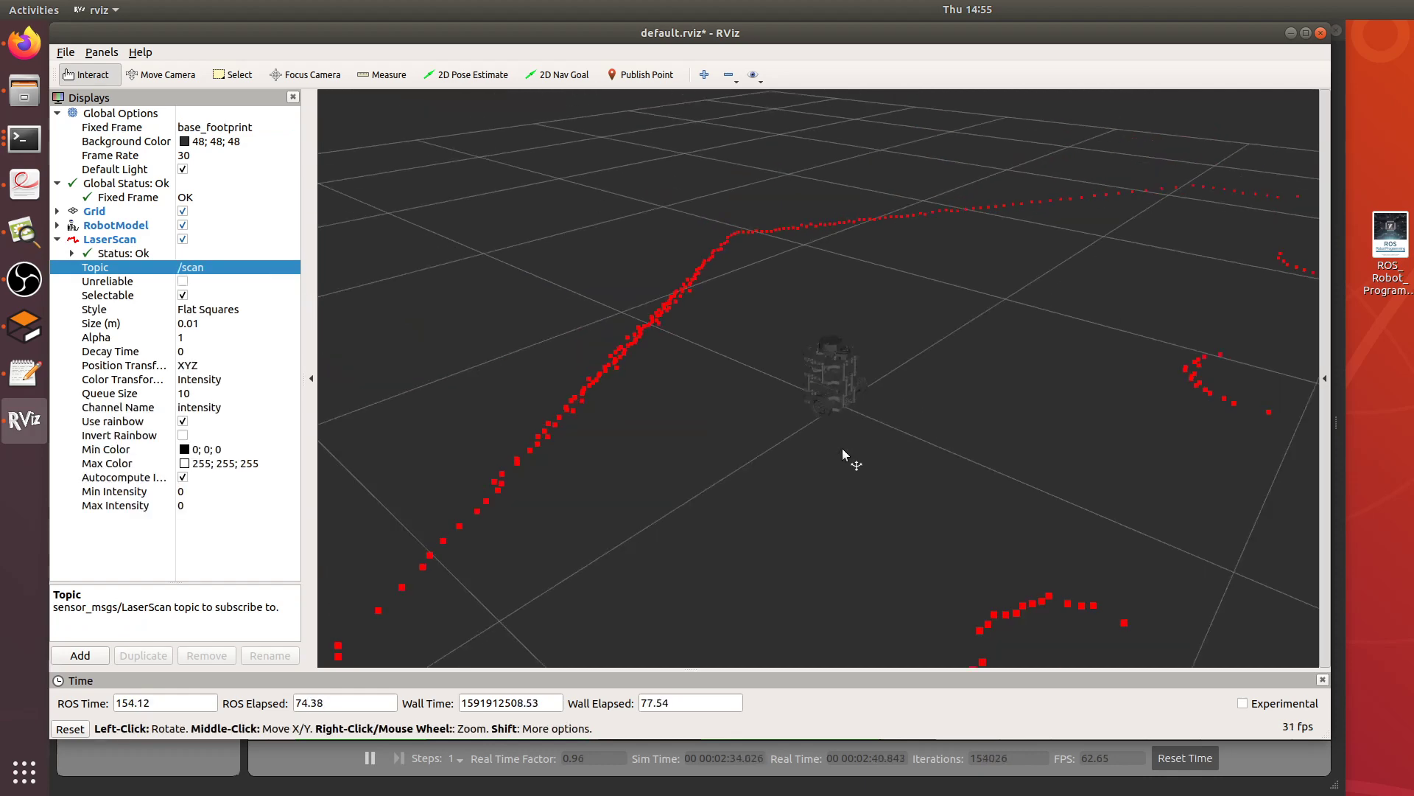
Tilt, pan and orbit the view to look down on the robot and its scan.
{"action": "left_click_drag", "start_coordinate": [840, 444], "coordinate": [844, 353]}
{"action": "middle_click_drag", "start_coordinate": [844, 349], "coordinate": [794, 449]}
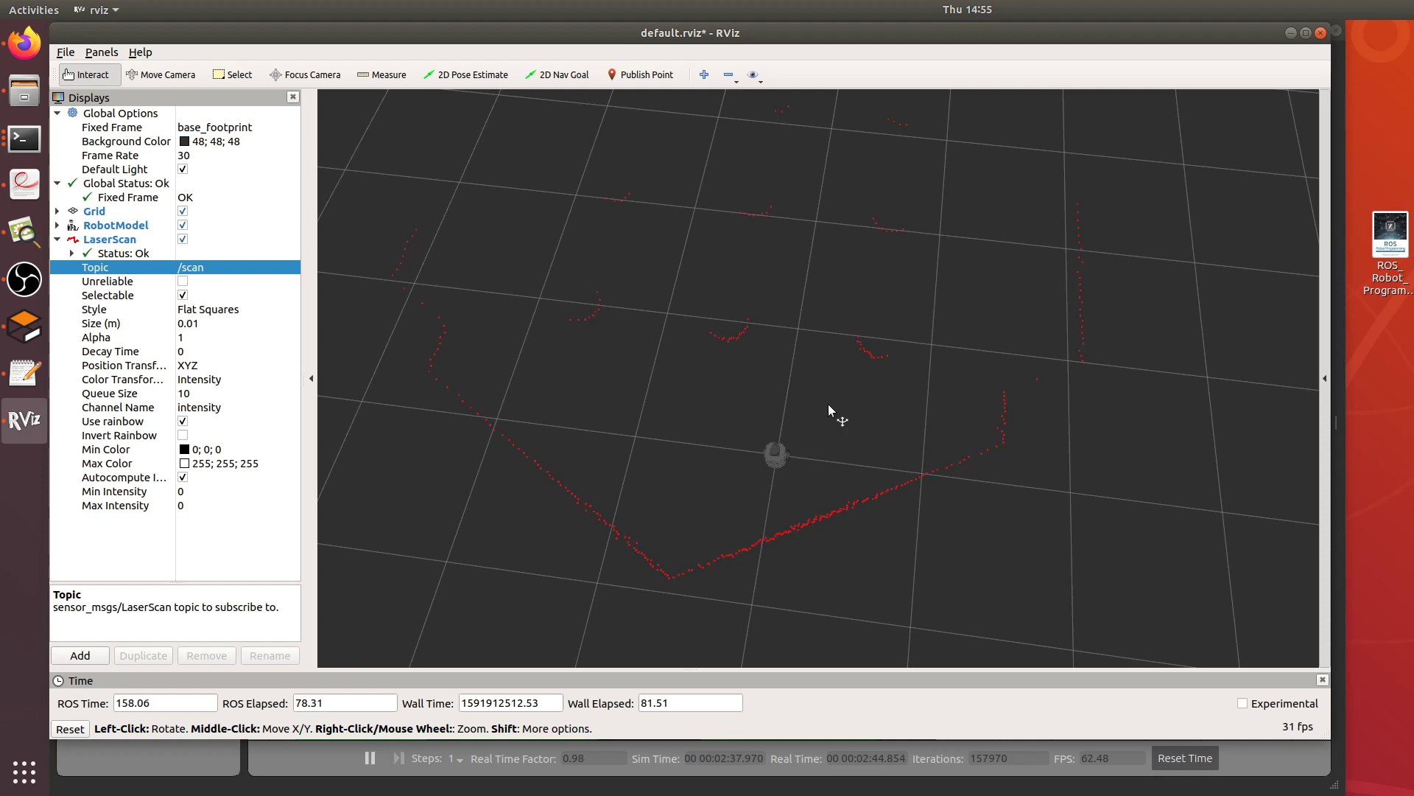
{"action": "middle_click_drag", "start_coordinate": [828, 403], "coordinate": [796, 445]}
{"action": "mouse_move", "coordinate": [795, 447]}
{"action": "left_mouse_down"}
{"action": "mouse_move", "coordinate": [739, 526]}
{"action": "mouse_move", "coordinate": [752, 457]}
{"action": "left_mouse_up"}
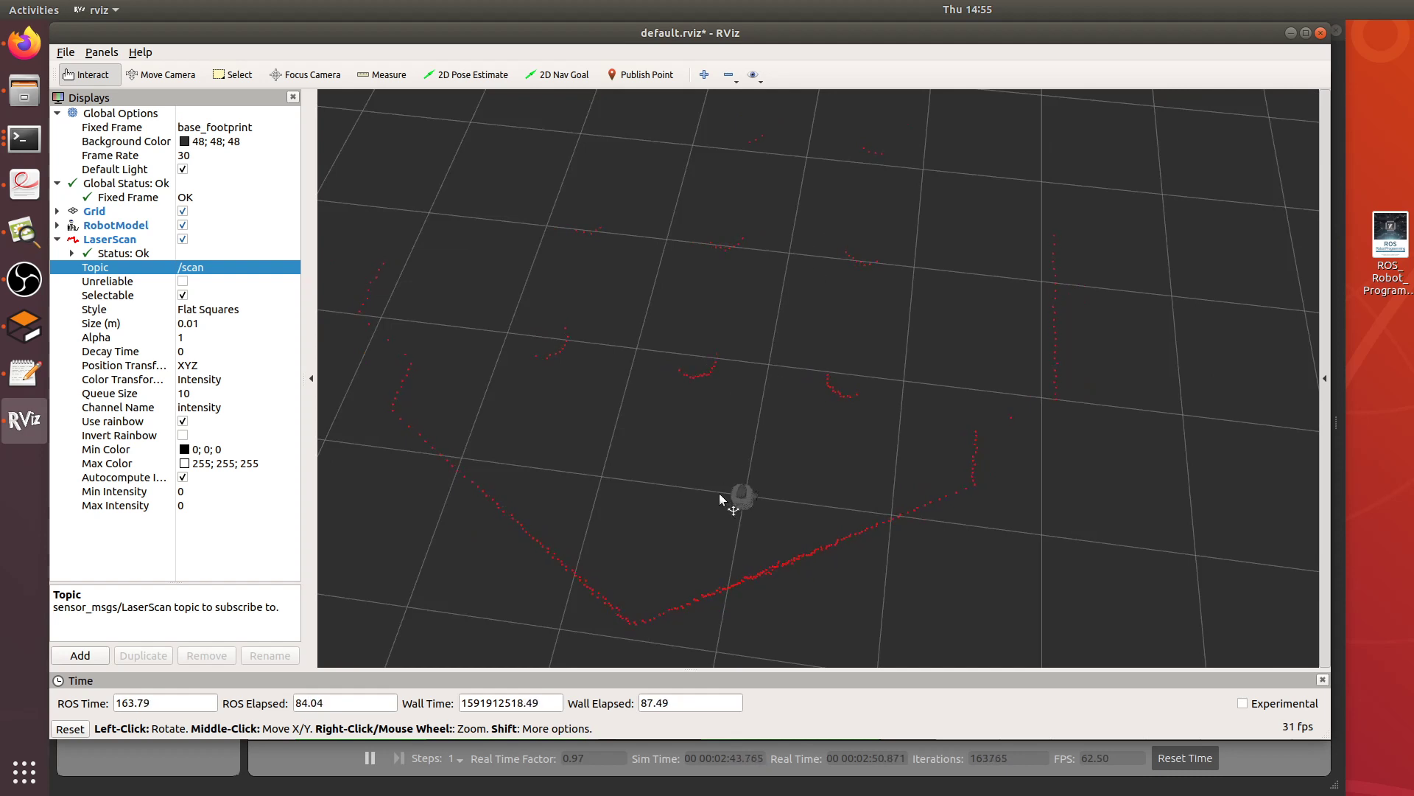
{"action": "left_click_drag", "start_coordinate": [787, 484], "coordinate": [740, 495]}
Zoom out and orbit to see the full scan outline, then shift RViz slightly down.
{"action": "scroll", "coordinate": [724, 489], "scroll_direction": "up", "scroll_amount": 5}
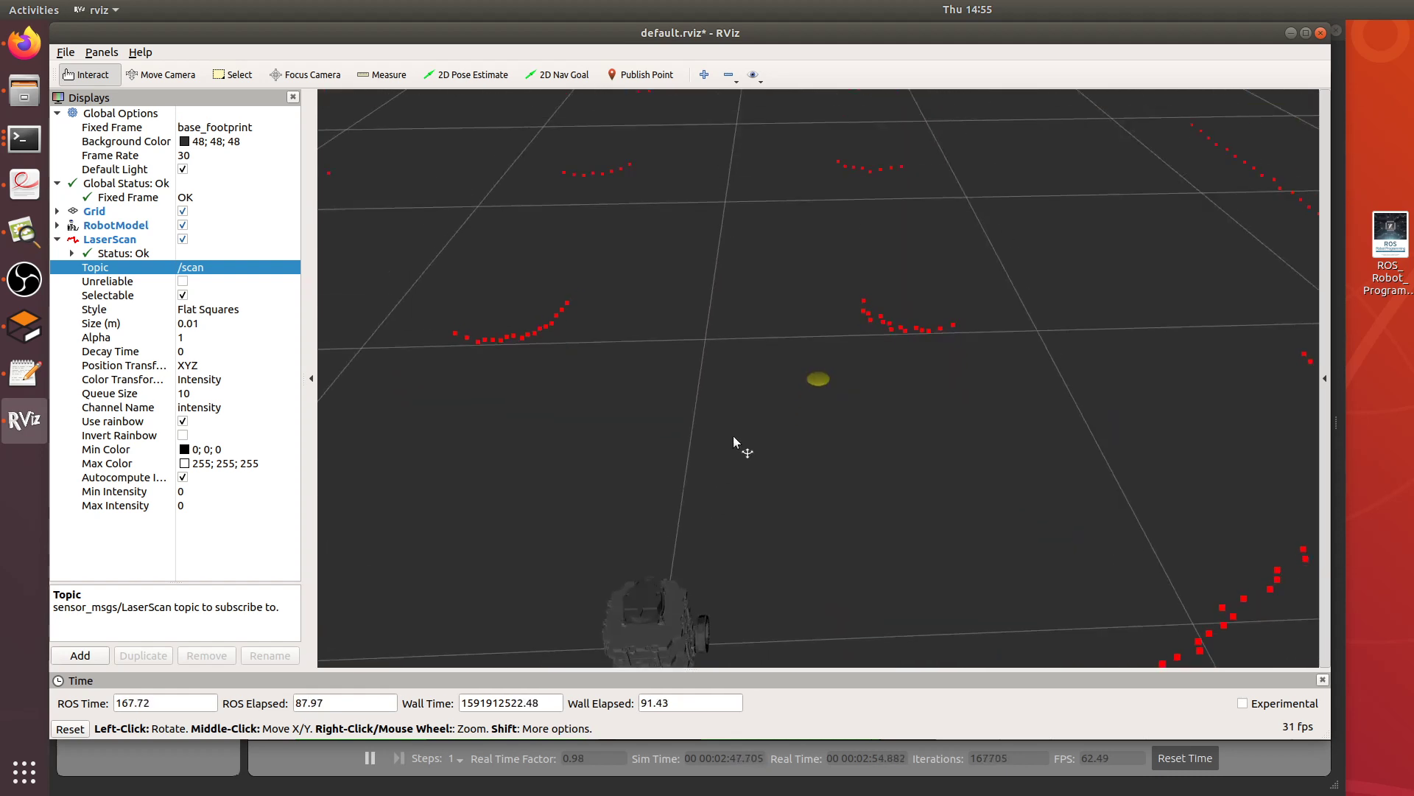
{"action": "left_click_drag", "start_coordinate": [760, 340], "coordinate": [788, 321]}
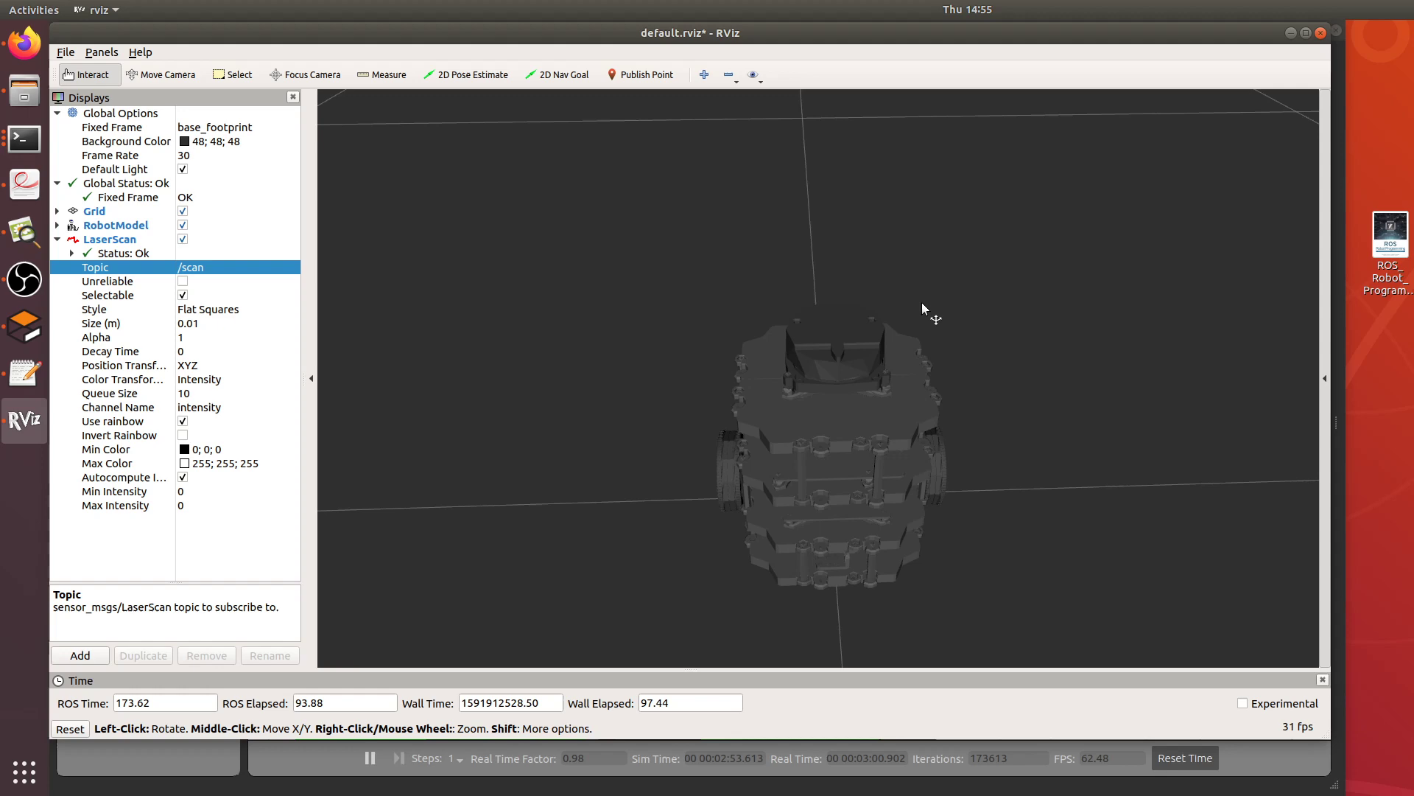
{"action": "scroll", "coordinate": [958, 346], "scroll_direction": "down", "scroll_amount": 10}
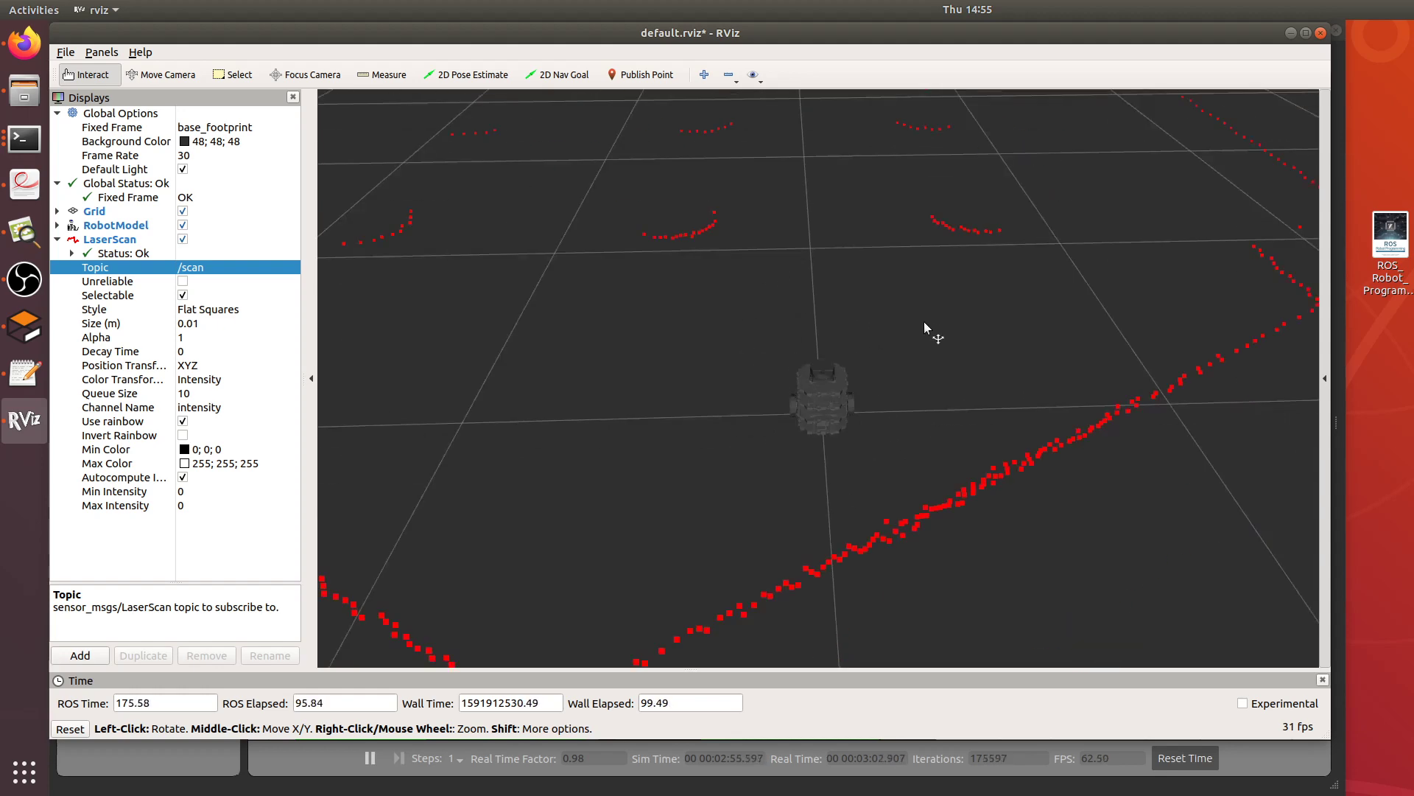
{"action": "left_click_drag", "start_coordinate": [852, 337], "coordinate": [808, 373]}
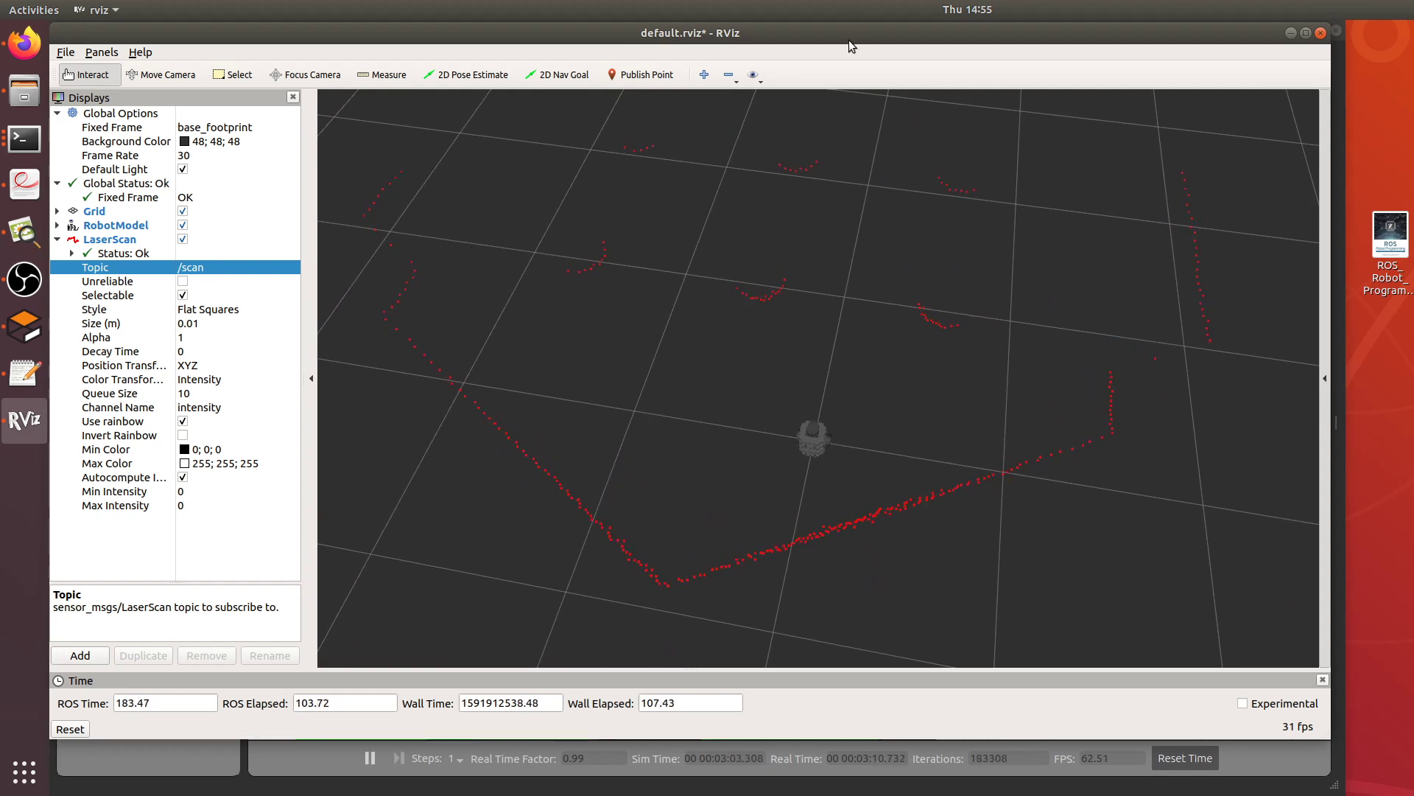
{"action": "left_click_drag", "start_coordinate": [847, 39], "coordinate": [847, 61]}
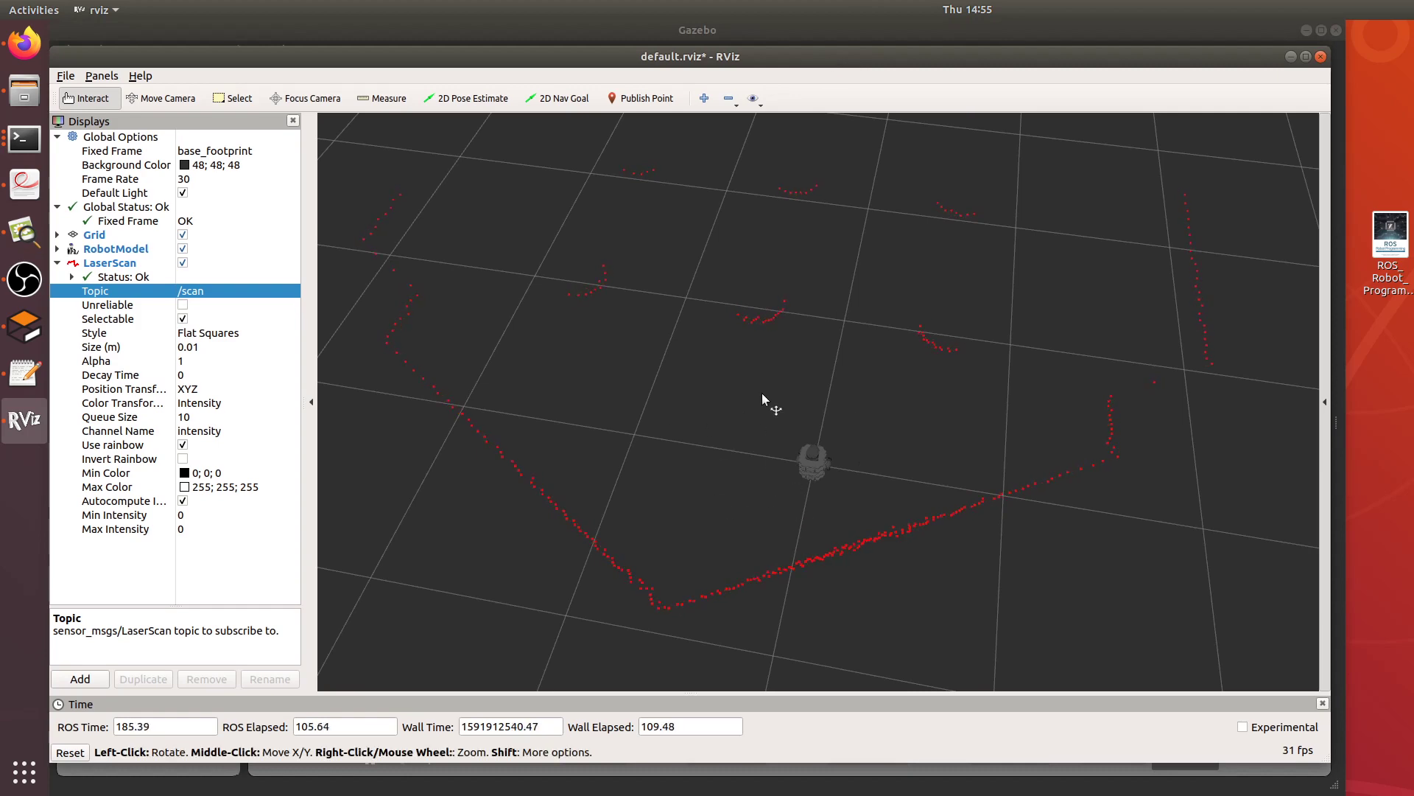
Bring Gazebo forward and orbit and zoom its view down onto the robot in the arena.
{"action": "left_click_drag", "start_coordinate": [1243, 52], "coordinate": [1187, 347]}
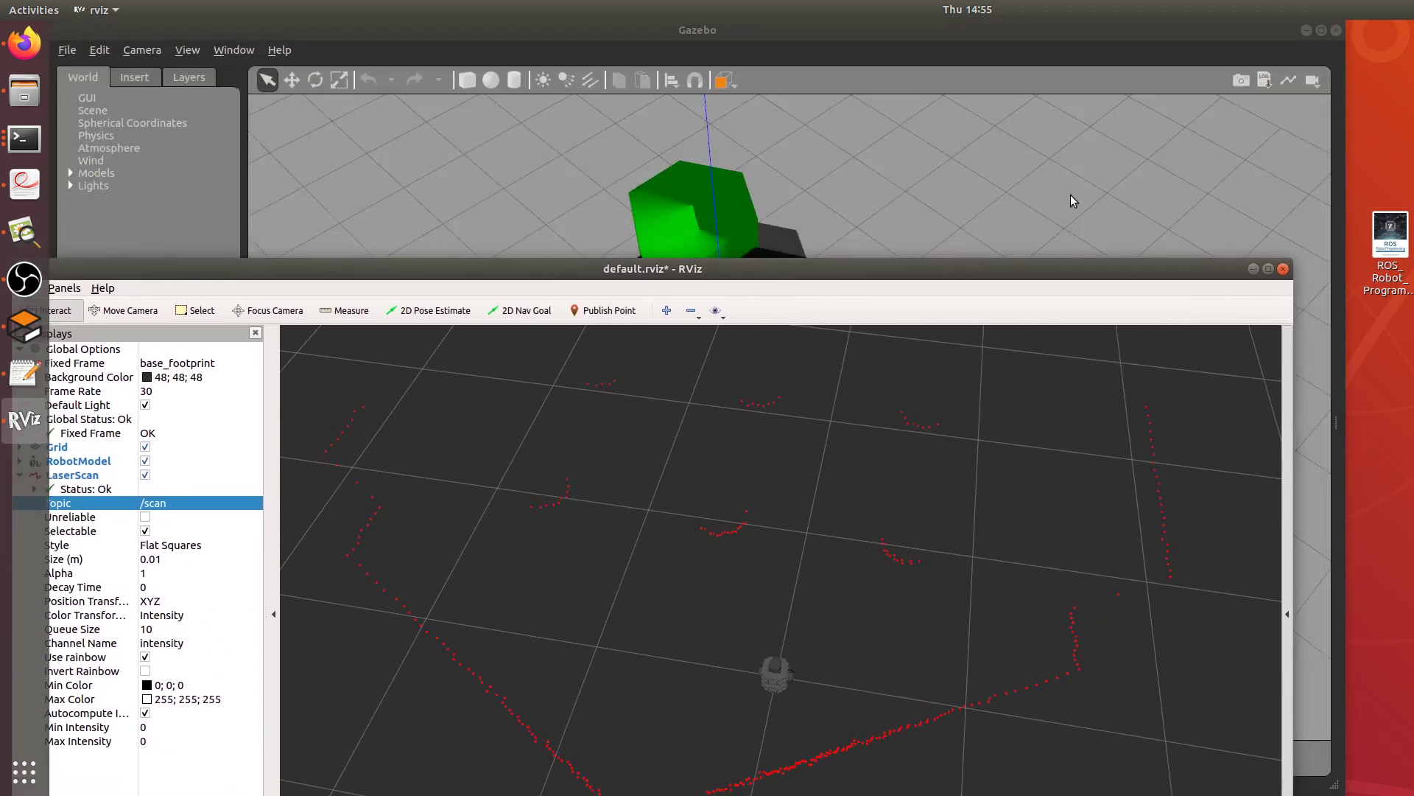
{"action": "left_click", "coordinate": [1071, 195]}
{"action": "middle_click_drag", "start_coordinate": [902, 457], "coordinate": [671, 397]}
{"action": "scroll", "coordinate": [1003, 416], "scroll_direction": "up", "scroll_amount": 3}
{"action": "middle_click_drag", "start_coordinate": [1005, 421], "coordinate": [997, 379]}
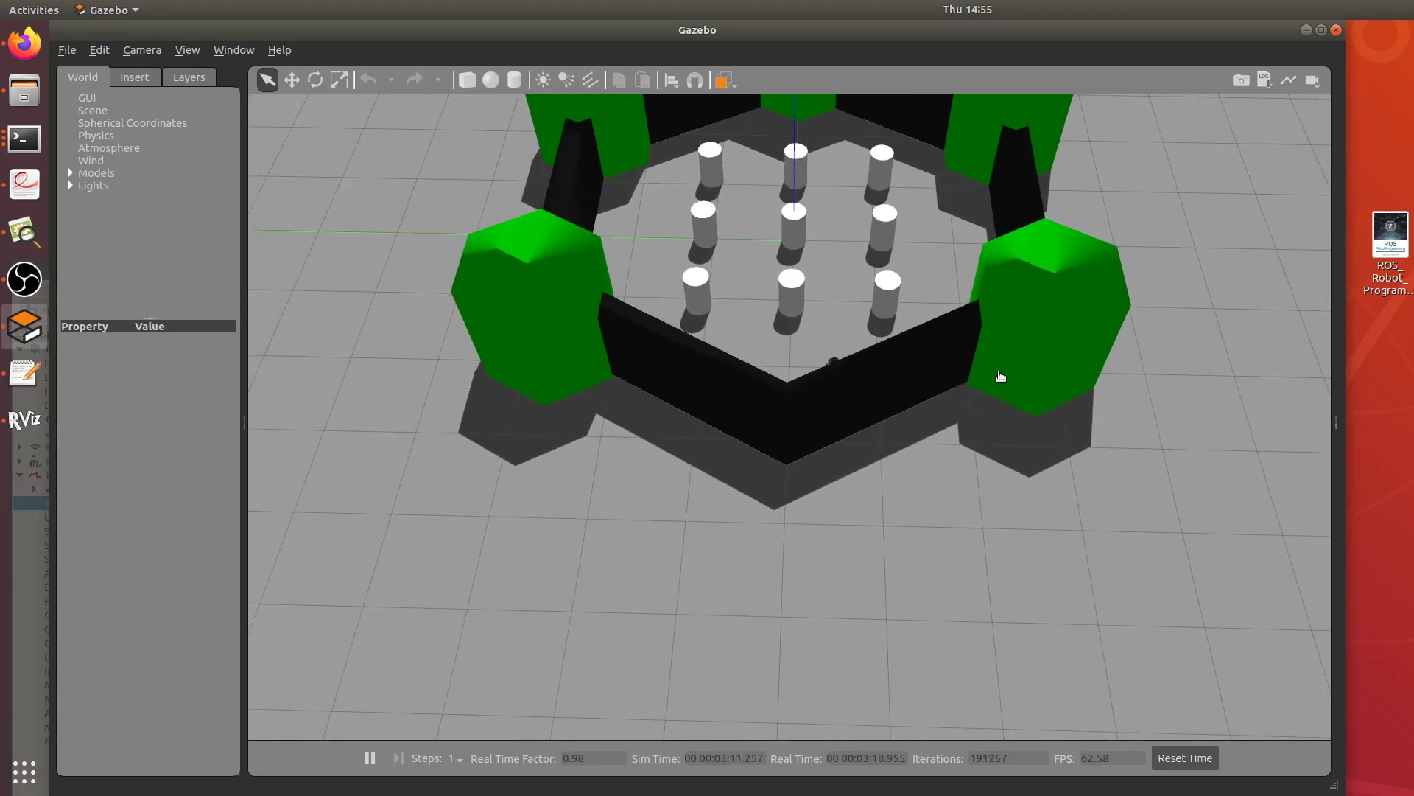
{"action": "scroll", "coordinate": [842, 345], "scroll_direction": "up", "scroll_amount": 6}
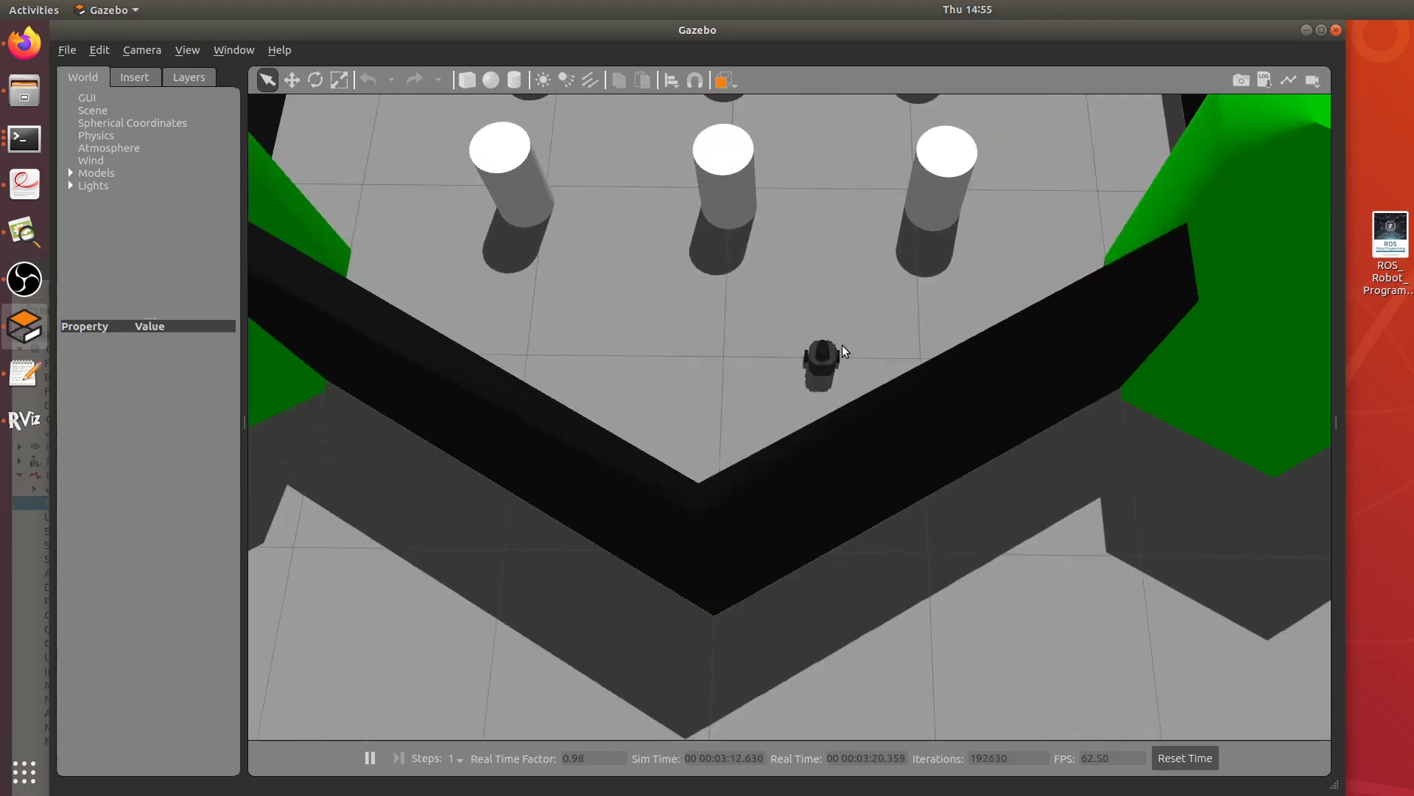
{"action": "middle_click_drag", "start_coordinate": [842, 345], "coordinate": [867, 265]}
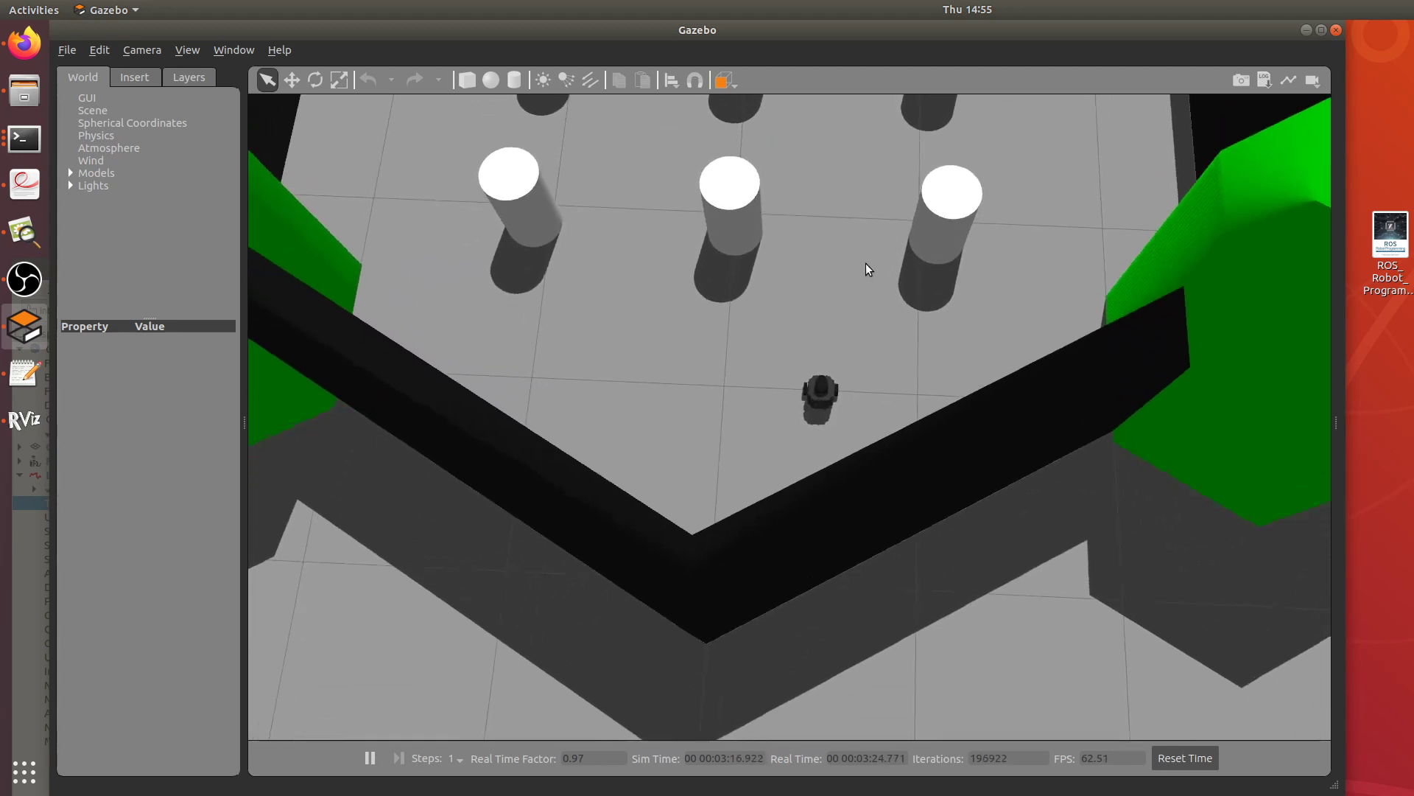
Bring RViz back in front of Gazebo and reposition its window.
{"action": "left_click", "coordinate": [24, 420]}
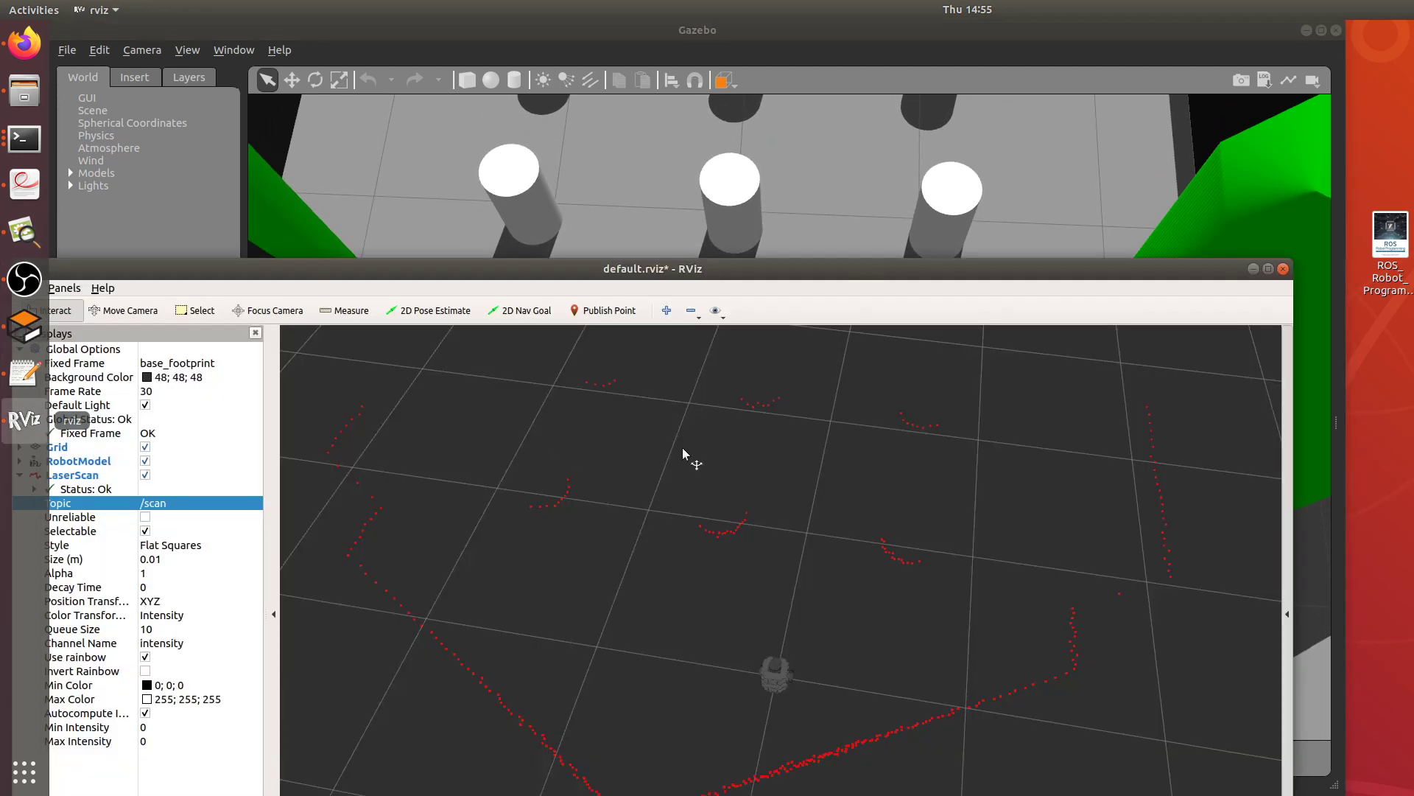
{"action": "left_click_drag", "start_coordinate": [839, 269], "coordinate": [886, 426]}
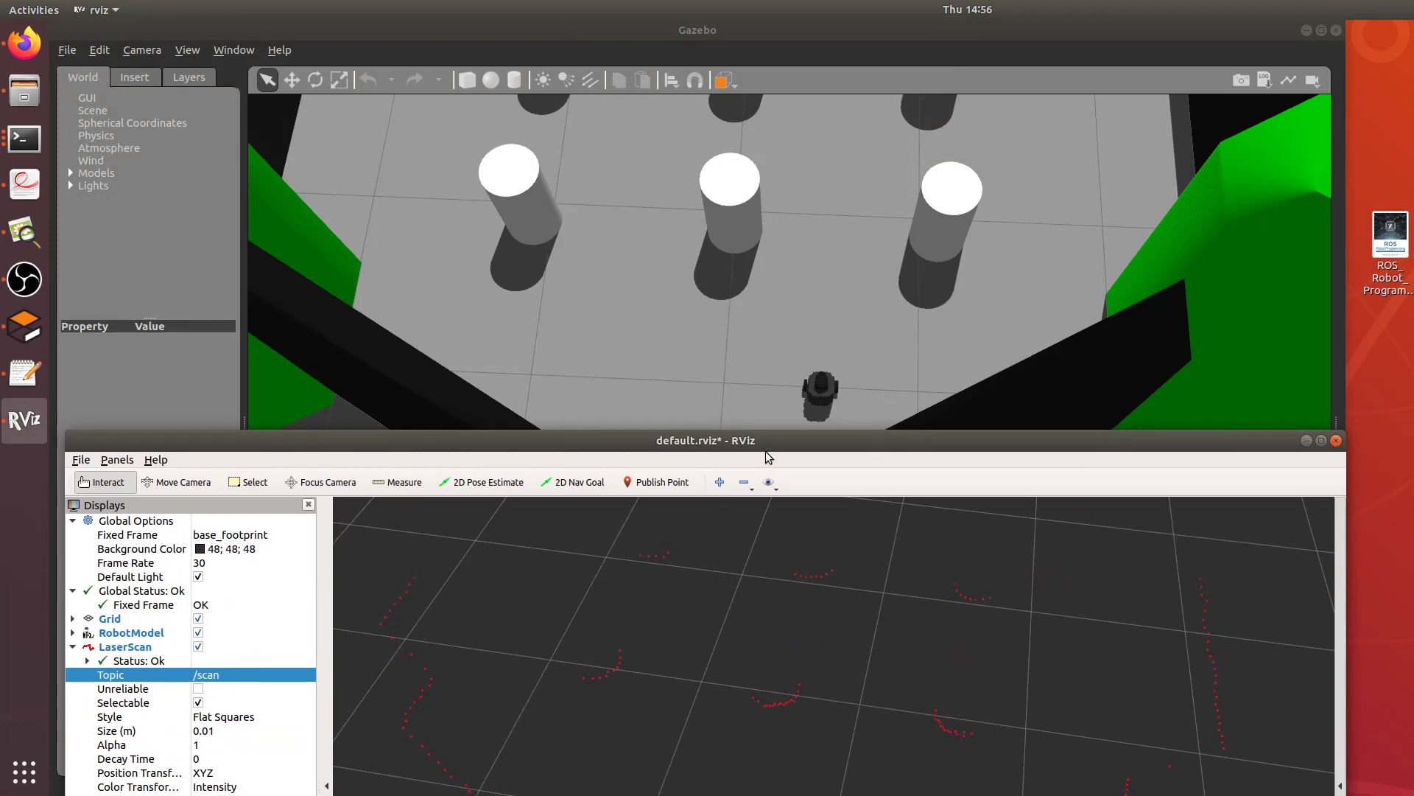
{"action": "left_click_drag", "start_coordinate": [766, 446], "coordinate": [795, 205]}
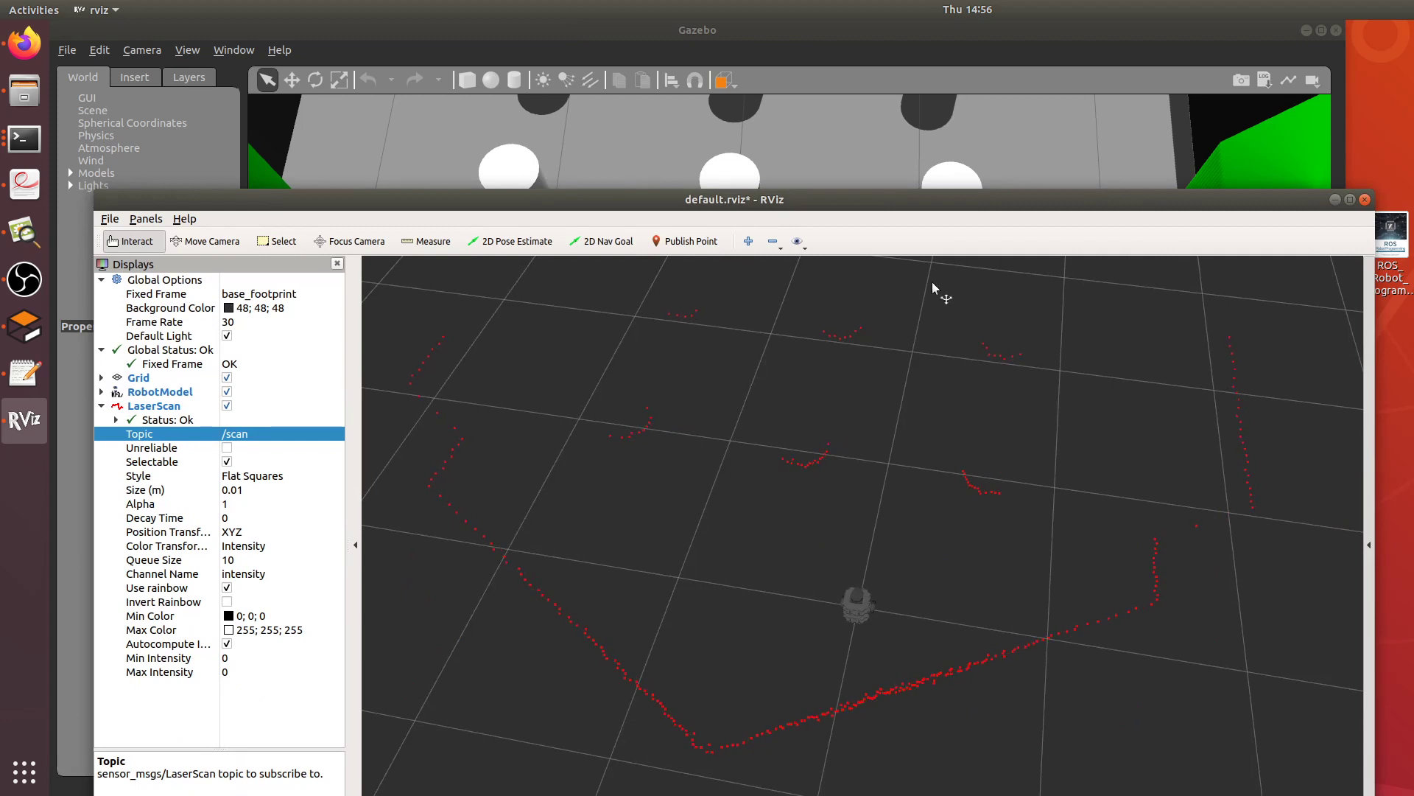
Reposition RViz and orbit and pan so the robot and V-shaped wall scan sit mid-view.
{"action": "left_click_drag", "start_coordinate": [931, 198], "coordinate": [846, 89]}
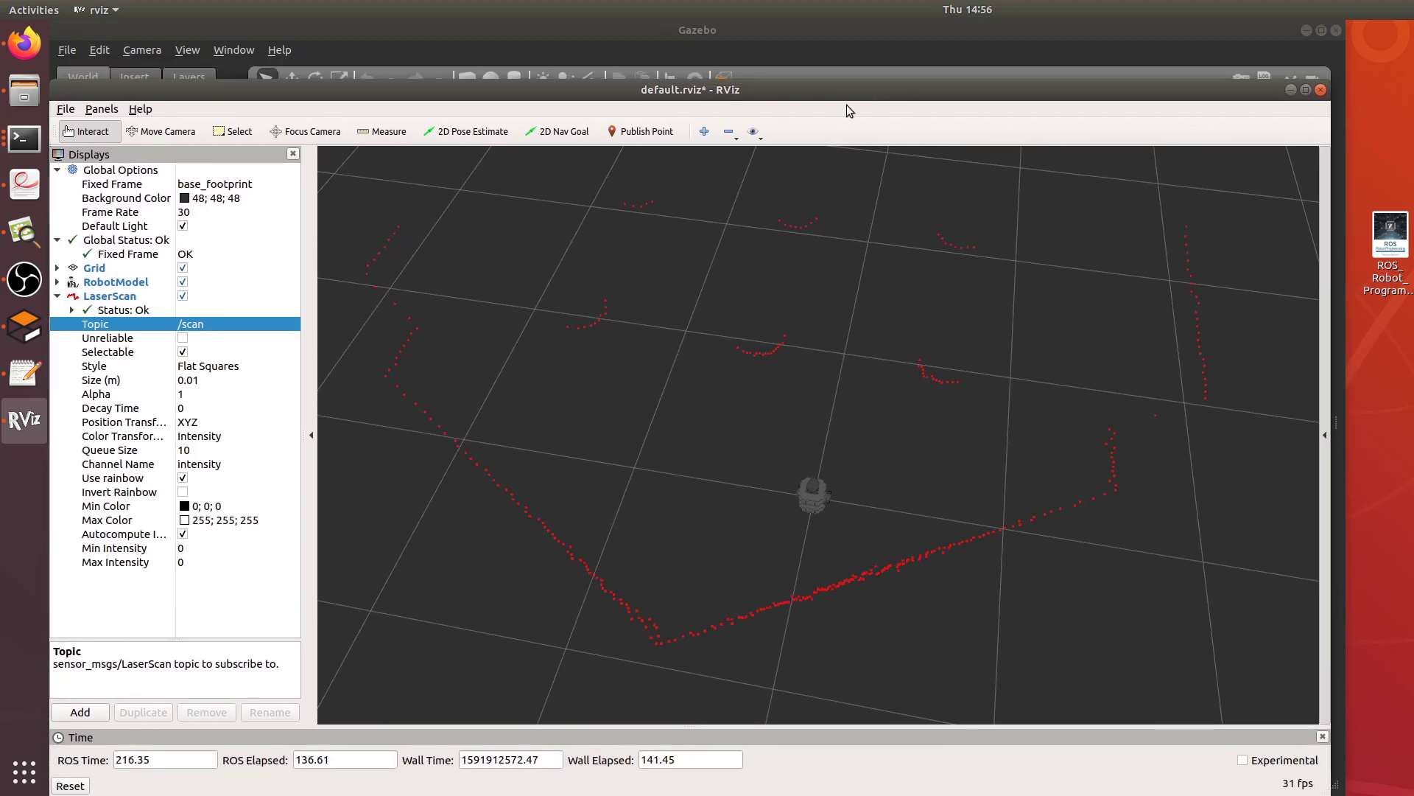
{"action": "left_click_drag", "start_coordinate": [798, 438], "coordinate": [722, 491]}
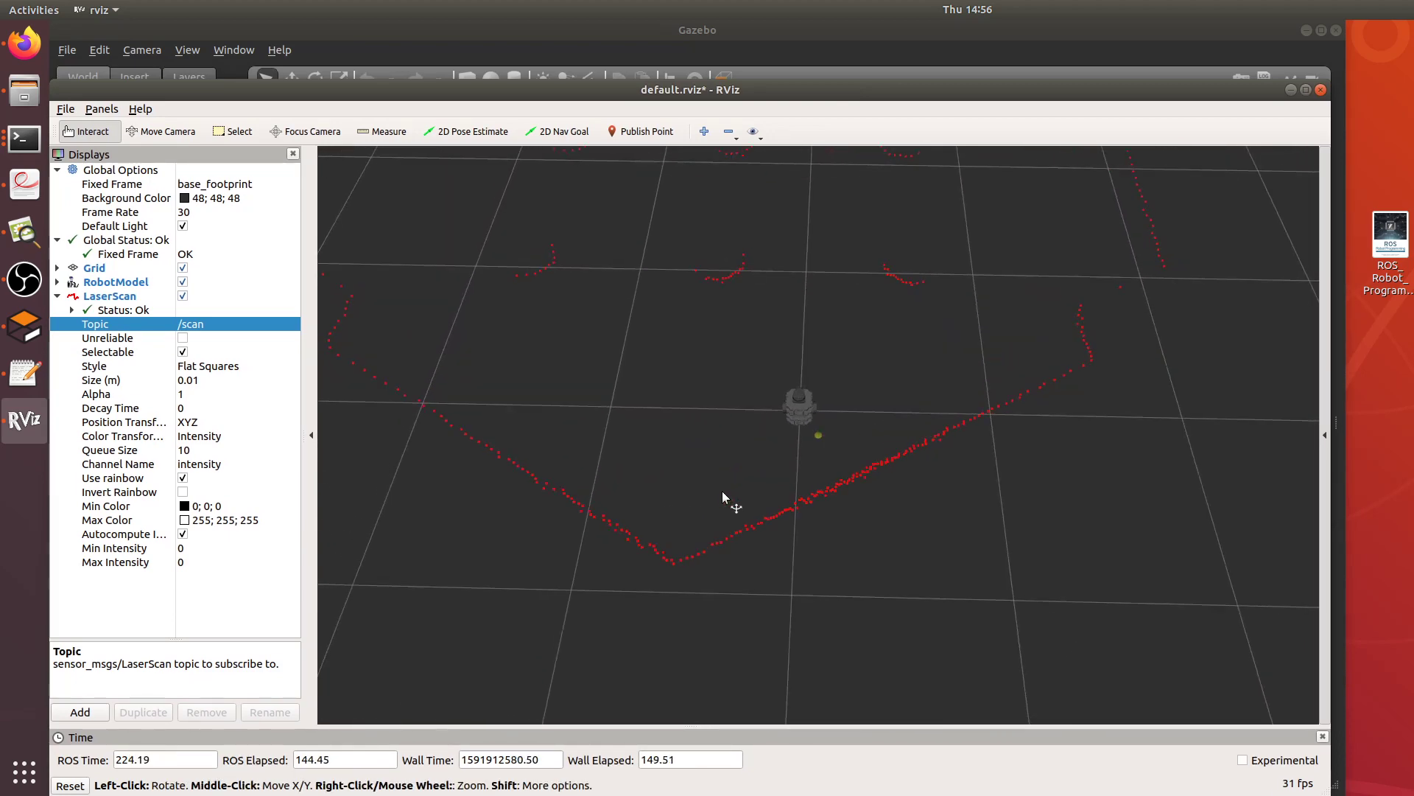
{"action": "middle_click_drag", "start_coordinate": [732, 400], "coordinate": [738, 517]}
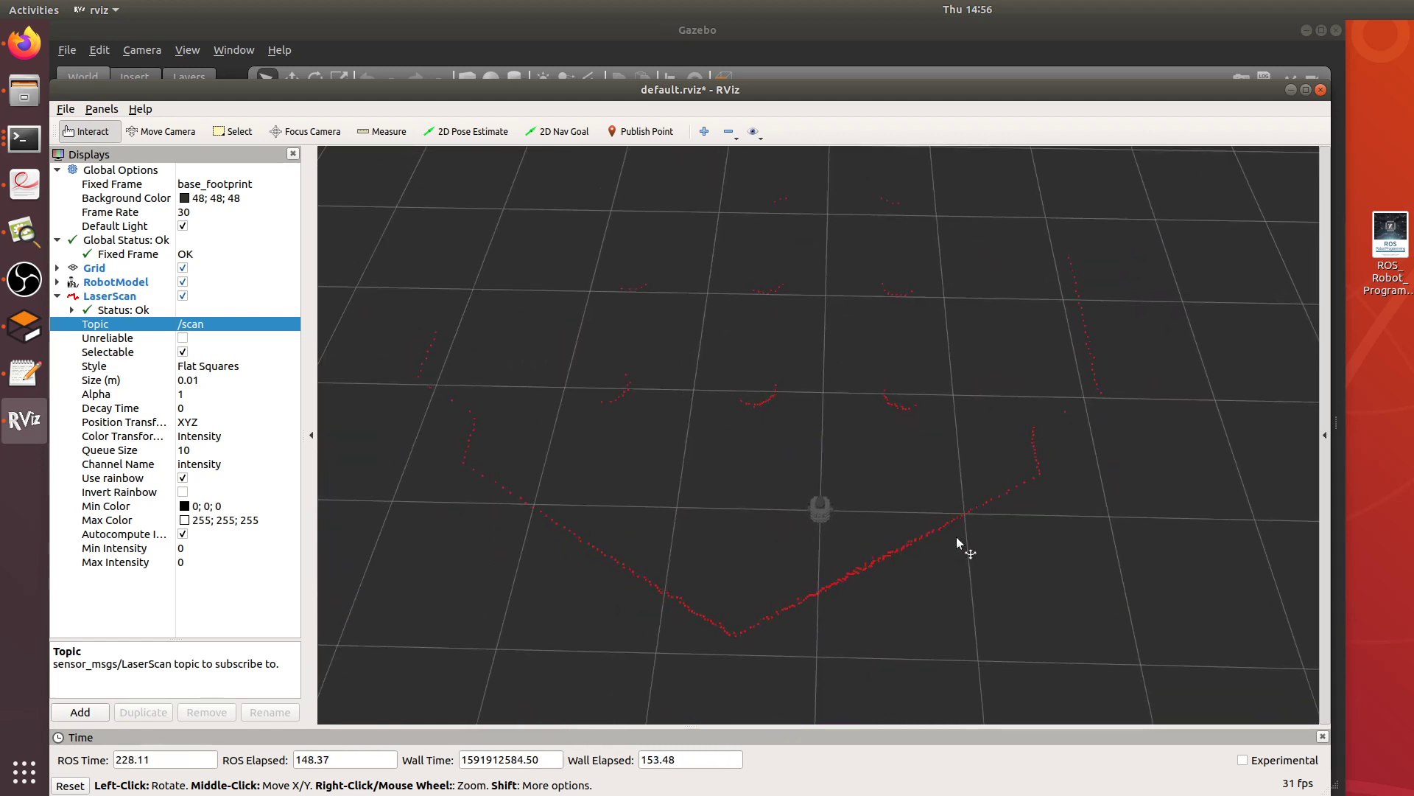
{"action": "middle_click_drag", "start_coordinate": [835, 544], "coordinate": [791, 526]}
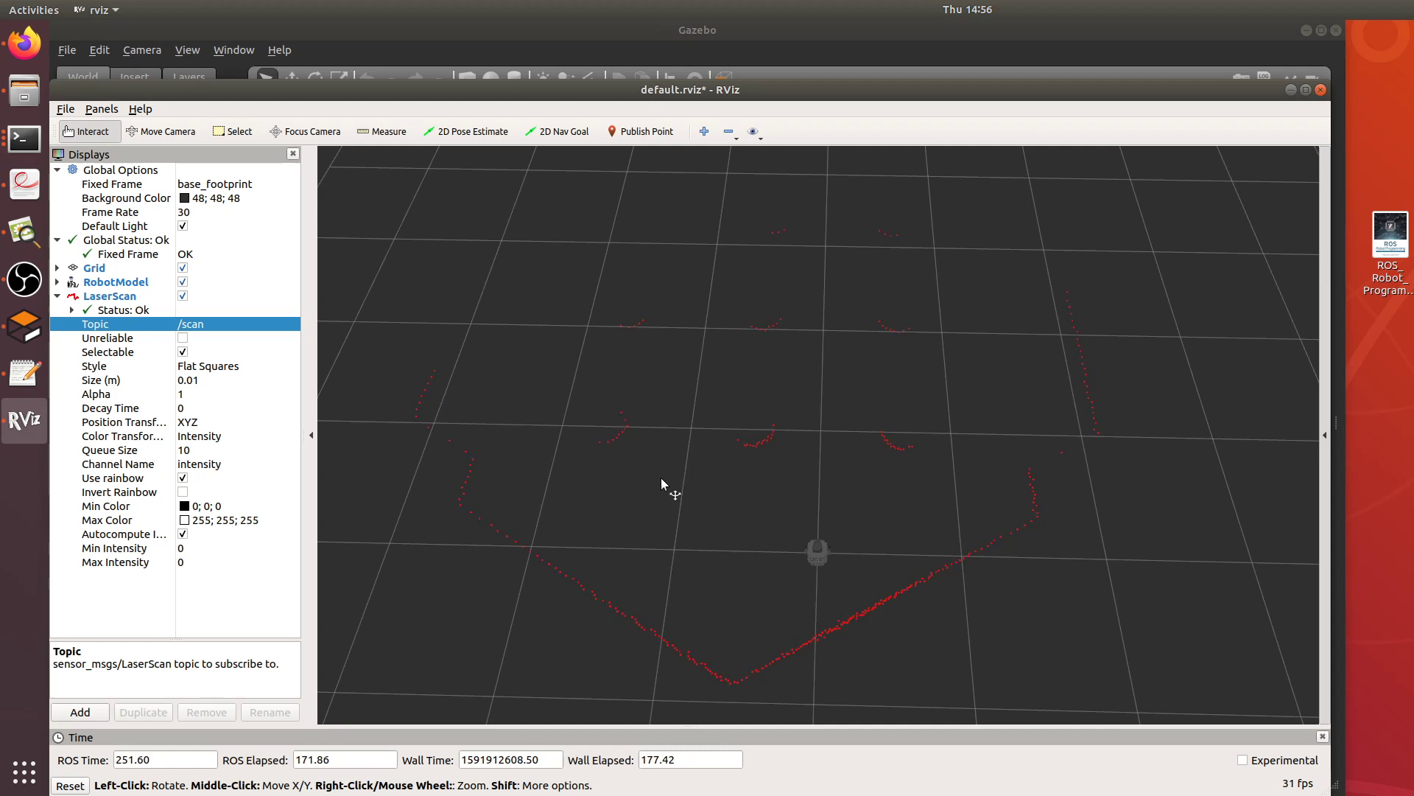
{"action": "left_click", "coordinate": [24, 139]}
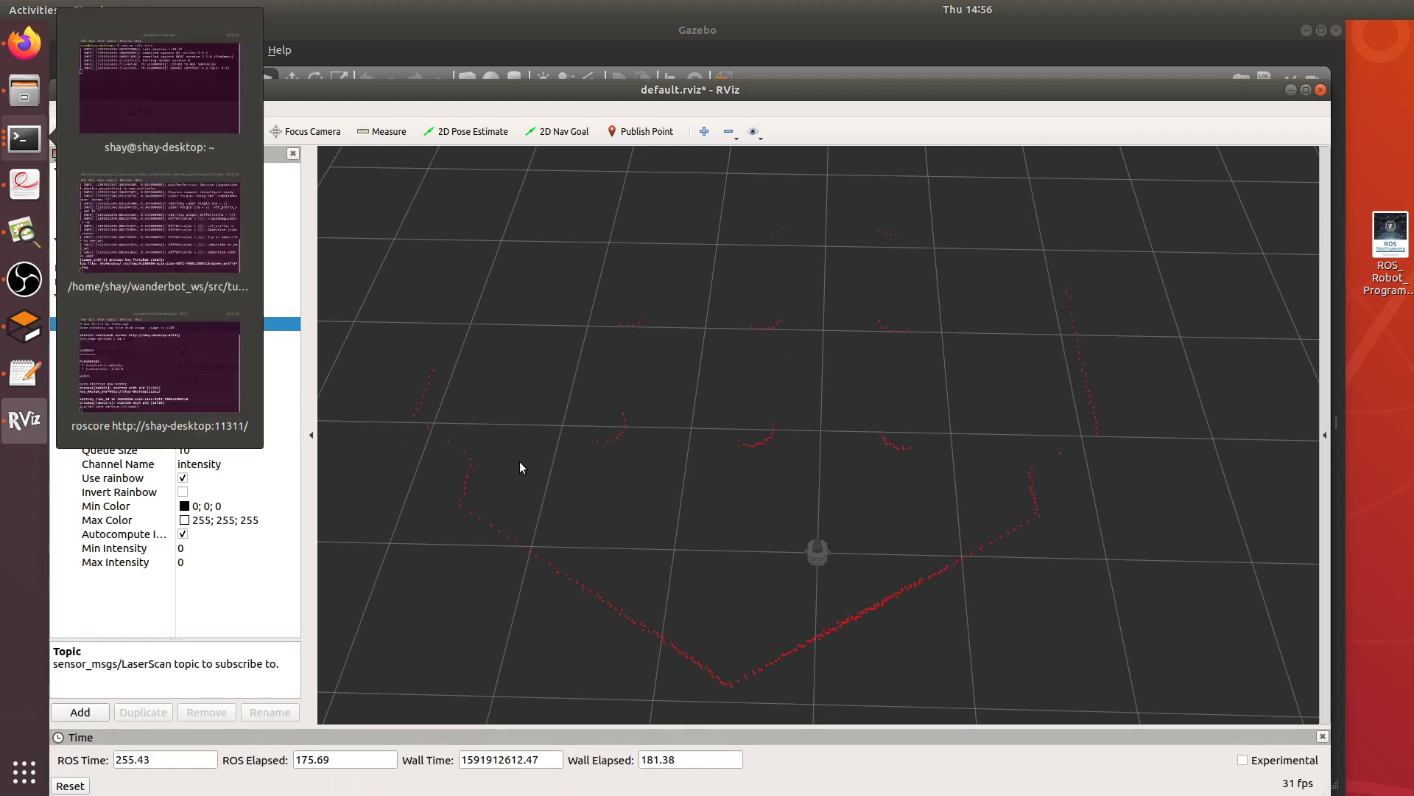
{"action": "left_click", "coordinate": [654, 532]}
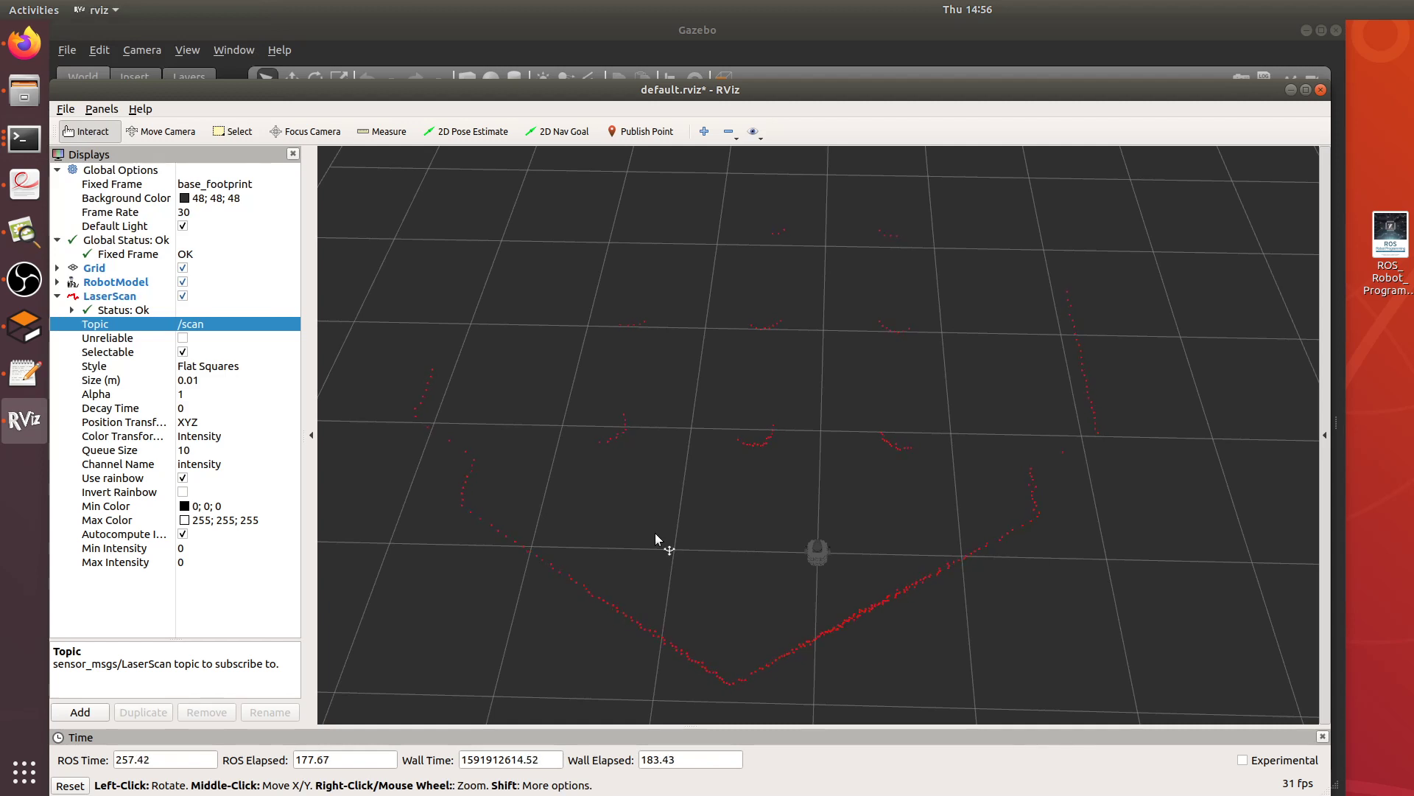
Open a new terminal and browse history back to the Gazebo RViz launch command.
{"action": "key", "text": "ctrl+alt+t"}
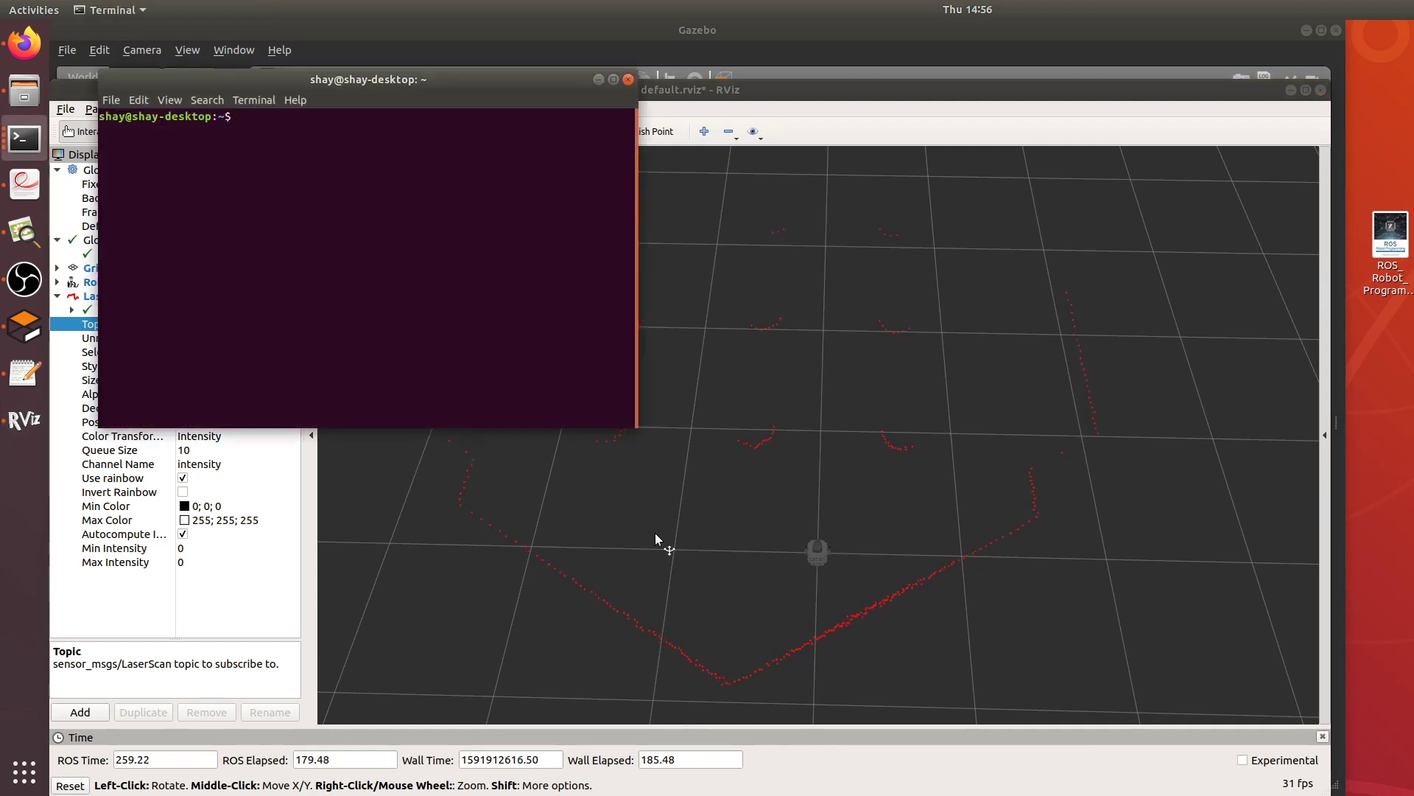
{"action": "key", "text": "Up"}
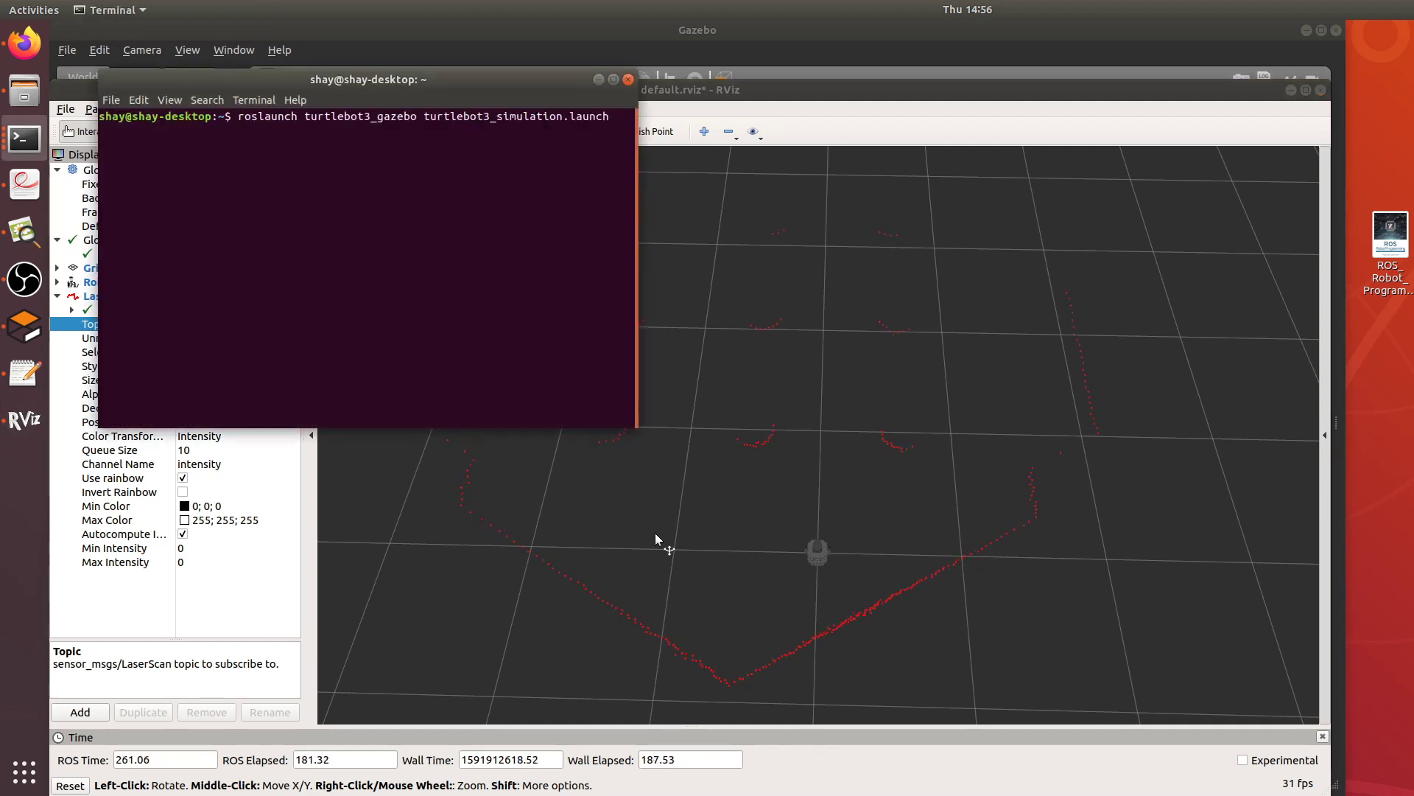
{"action": "key", "text": "Up"}
{"action": "key", "text": "Up"}
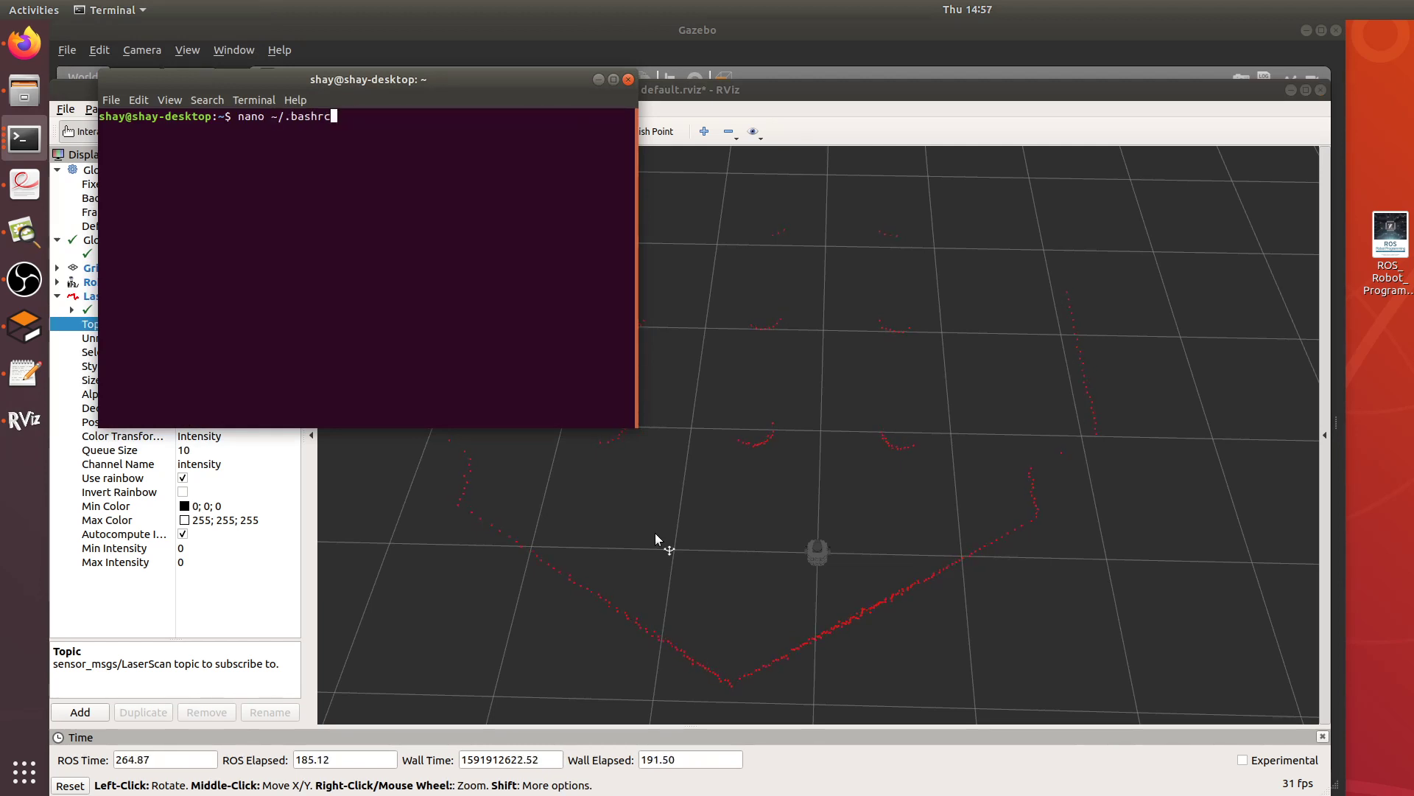
{"action": "key", "text": "Up"}
{"action": "key", "text": "Up"}
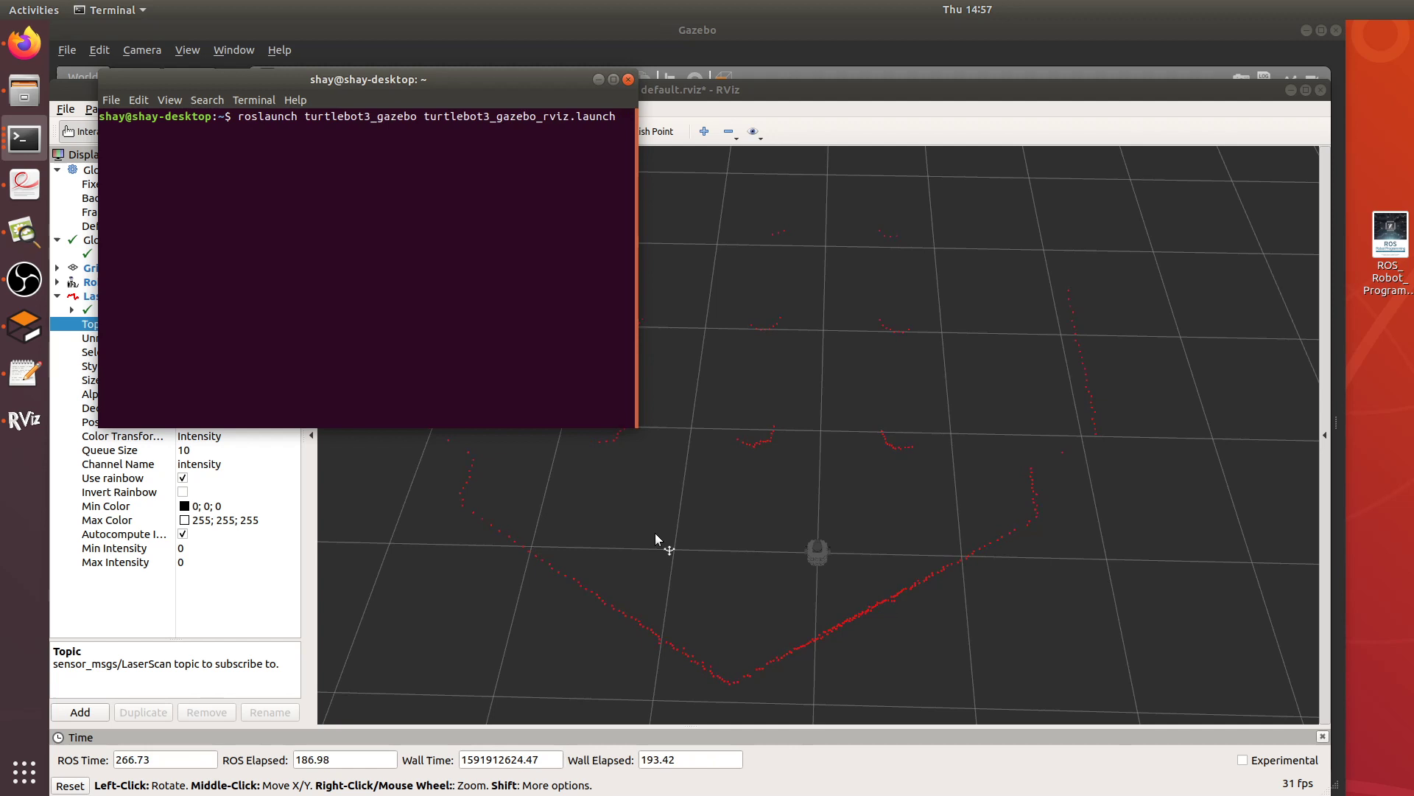
{"action": "key", "text": "Up"}
{"action": "key", "text": "Up"}
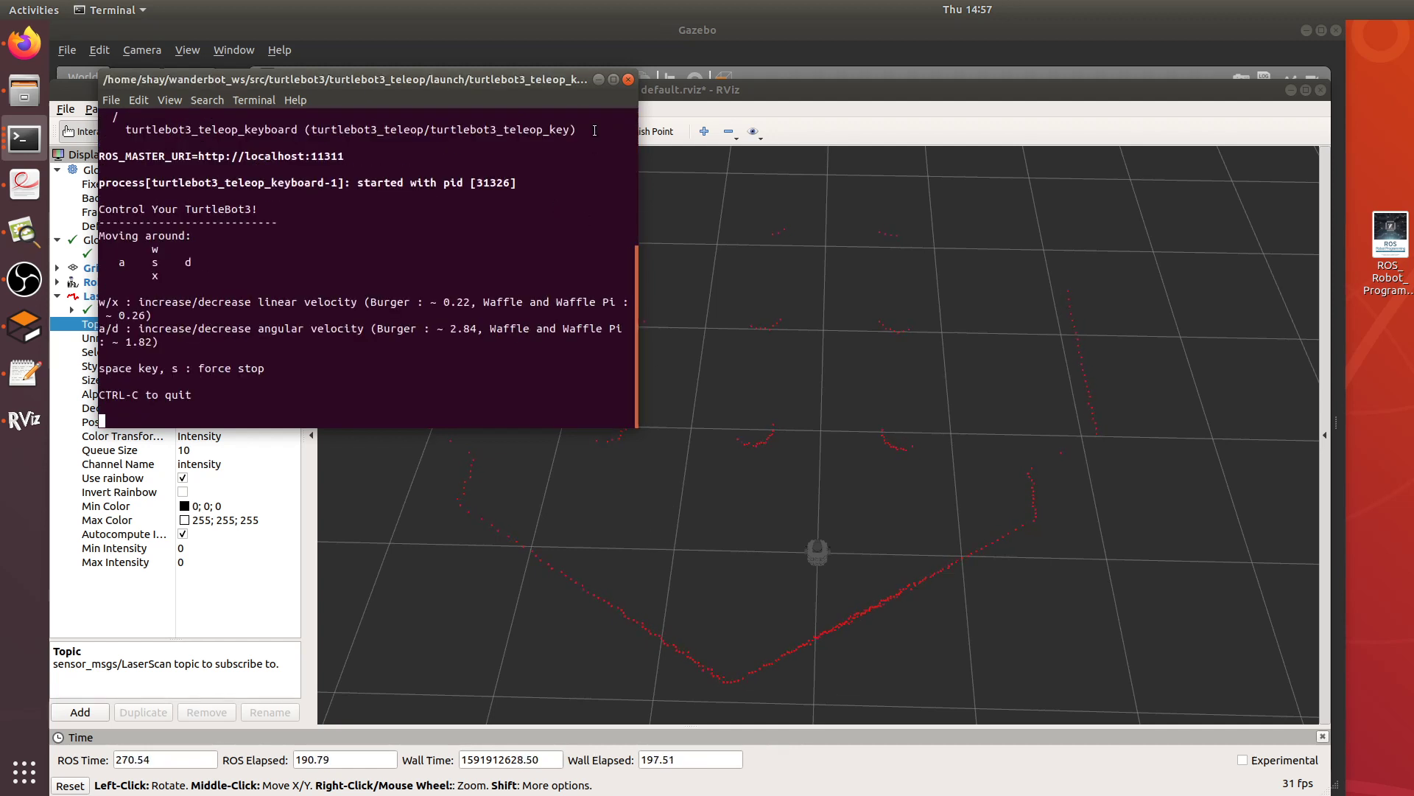
Check the roscore terminal output, then switch to the teleop keyboard terminal.
{"action": "left_click", "coordinate": [599, 79]}
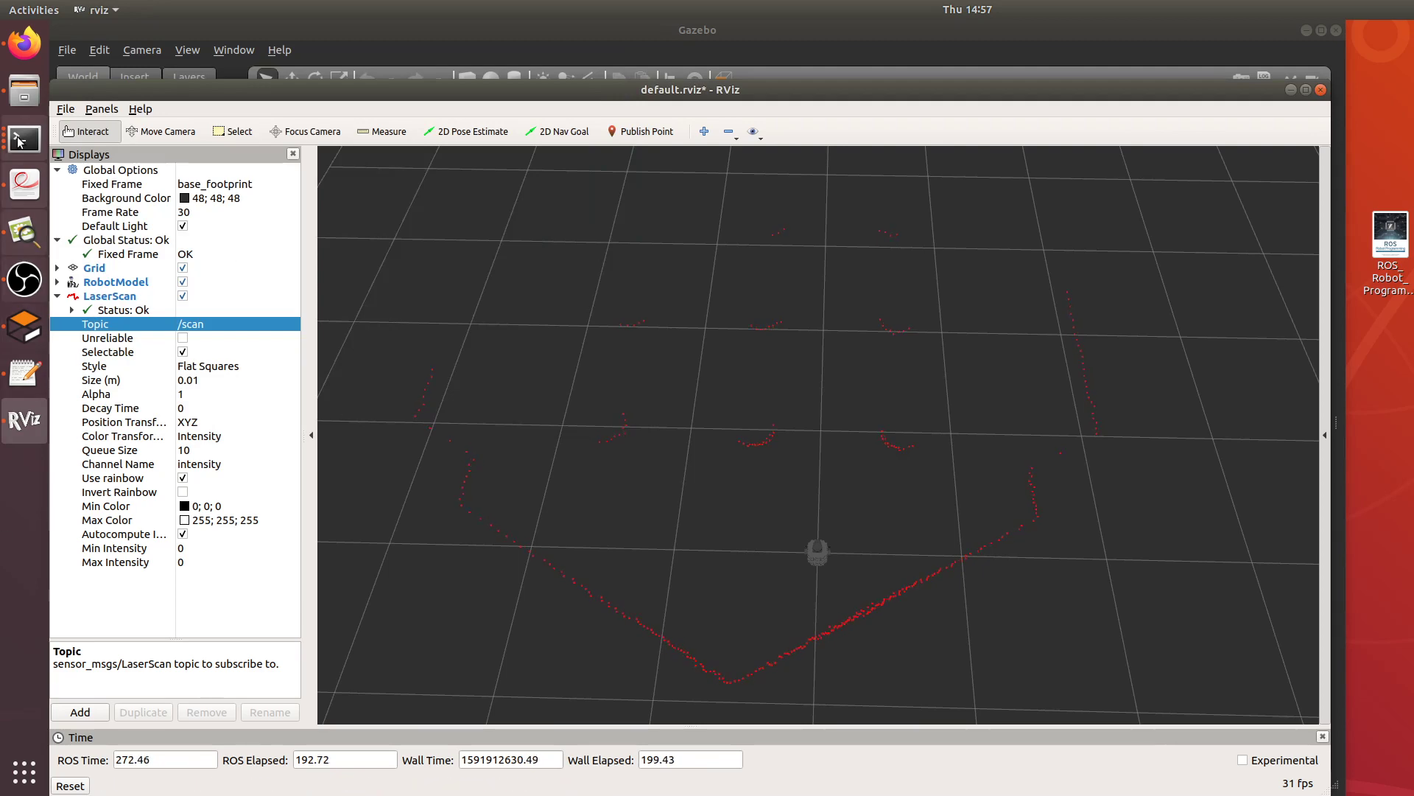
{"action": "left_click", "coordinate": [22, 156]}
{"action": "left_click", "coordinate": [130, 522]}
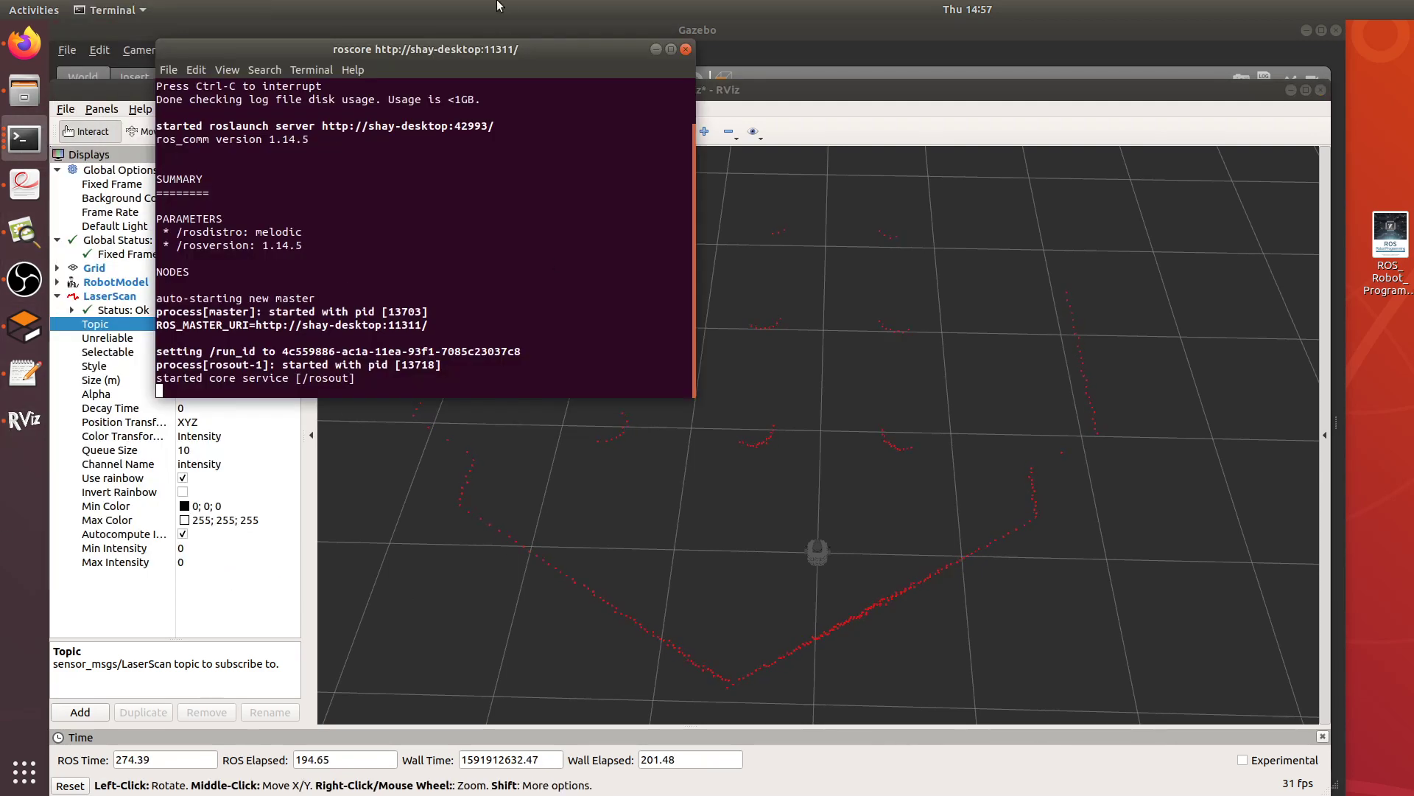
{"action": "left_click_drag", "start_coordinate": [488, 50], "coordinate": [482, 210]}
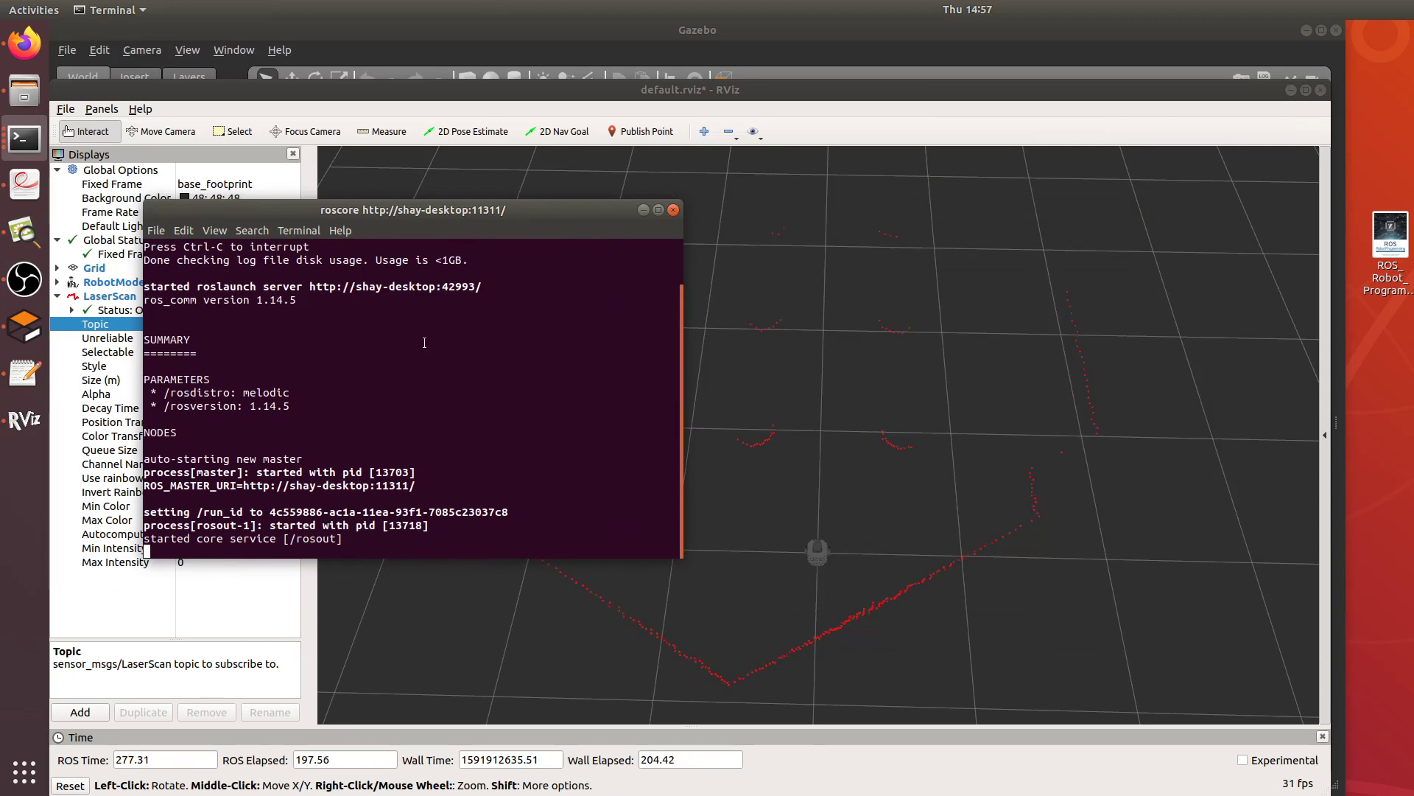
{"action": "left_click", "coordinate": [643, 211]}
{"action": "left_click", "coordinate": [25, 138]}
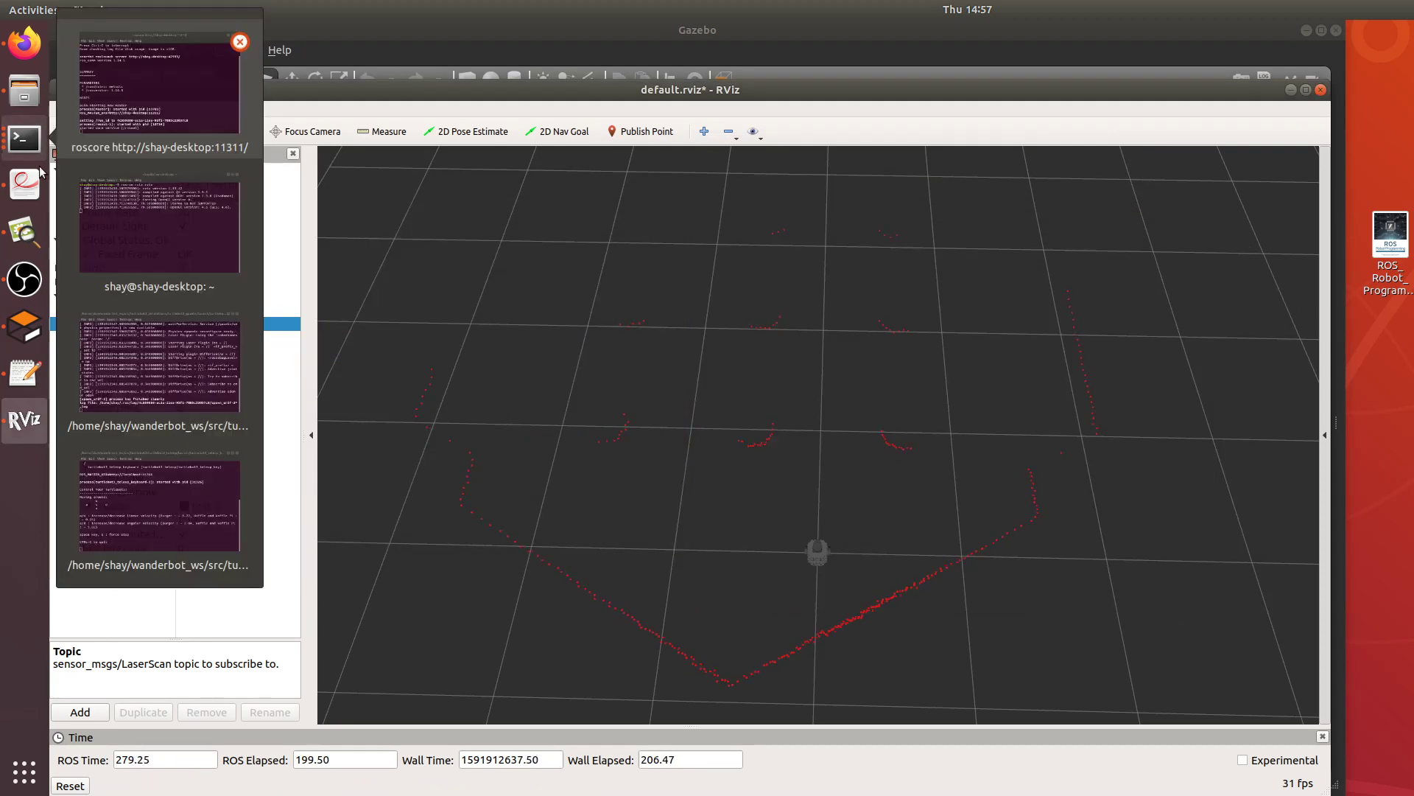
{"action": "left_click", "coordinate": [158, 475]}
Move the teleop terminal aside, drive among the cylinders, then drag RViz down to reveal Gazebo.
{"action": "left_click_drag", "start_coordinate": [347, 70], "coordinate": [308, 771]}
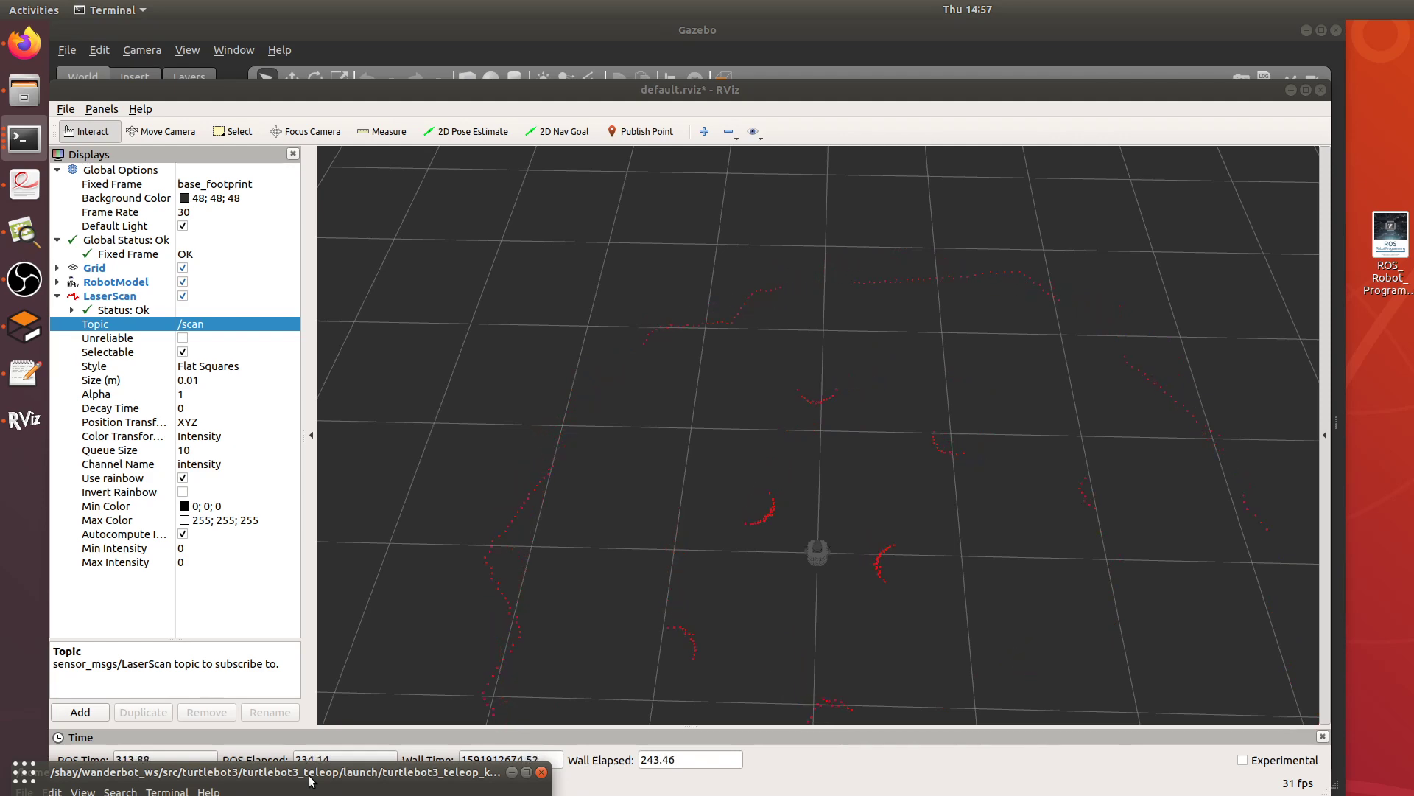
{"action": "left_click_drag", "start_coordinate": [775, 98], "coordinate": [776, 682]}
Move the RViz window aside and minimize it so the whole Gazebo arena is visible.
{"action": "left_click", "coordinate": [819, 227]}
{"action": "scroll", "coordinate": [819, 227], "scroll_direction": "down", "scroll_amount": 5}
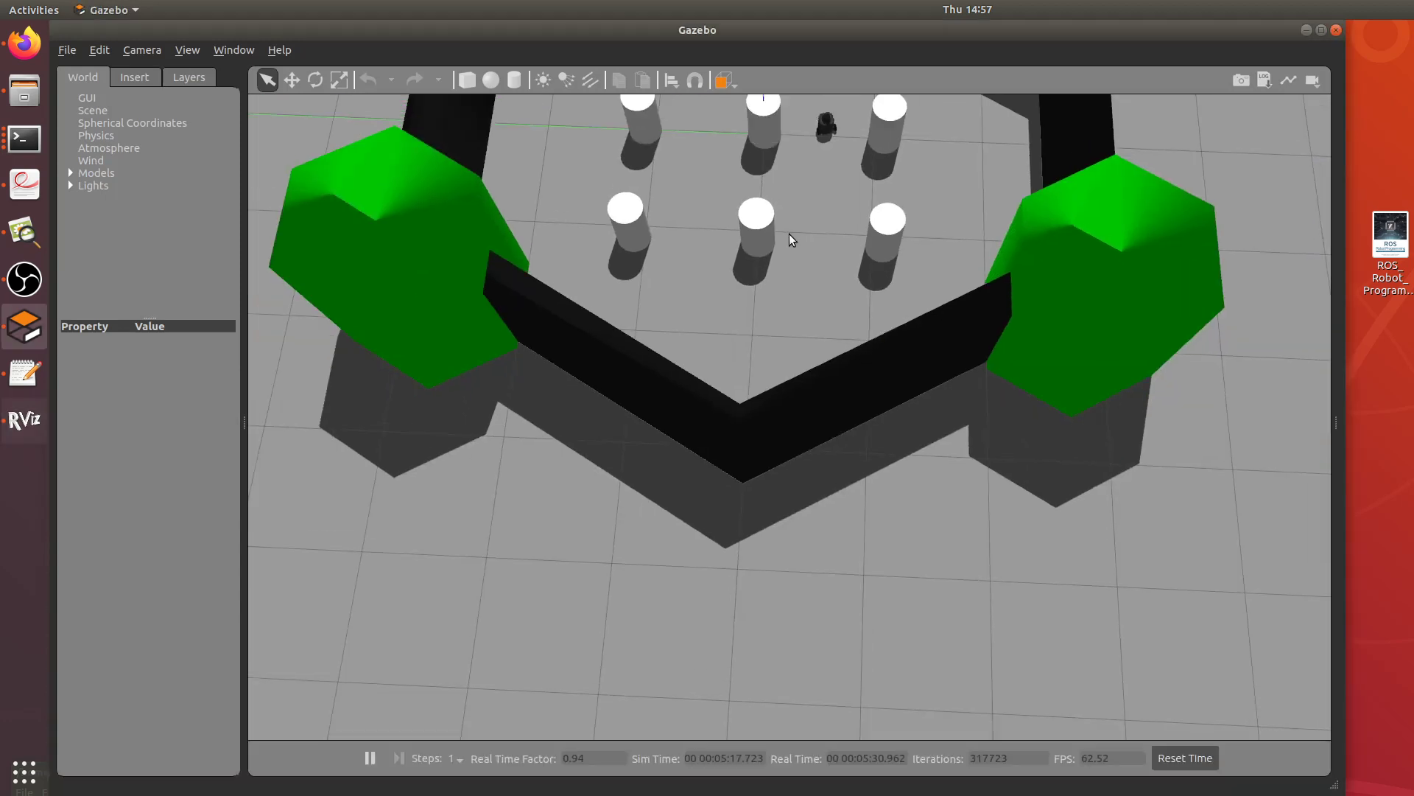
{"action": "scroll", "coordinate": [766, 495], "scroll_direction": "down", "scroll_amount": 3}
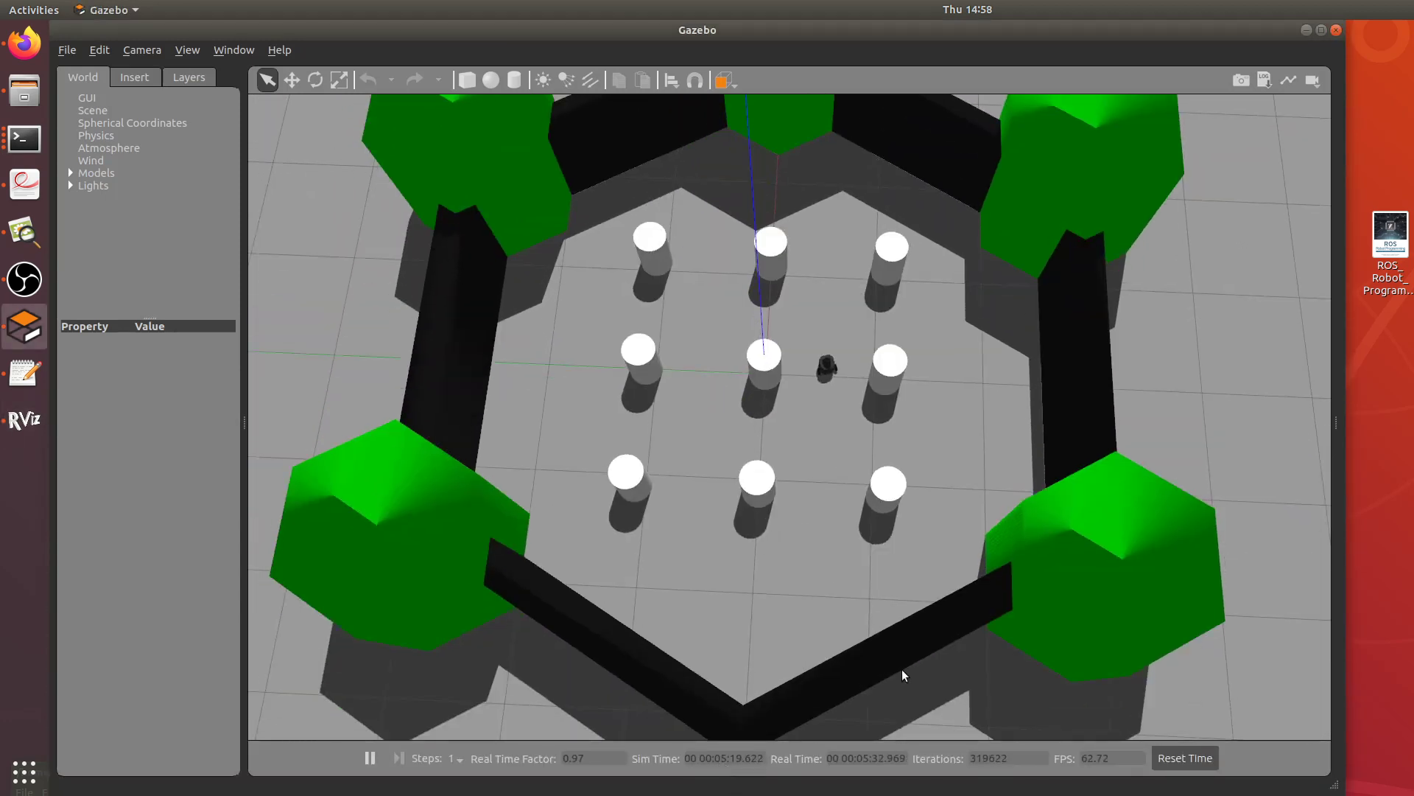
{"action": "left_click", "coordinate": [24, 420]}
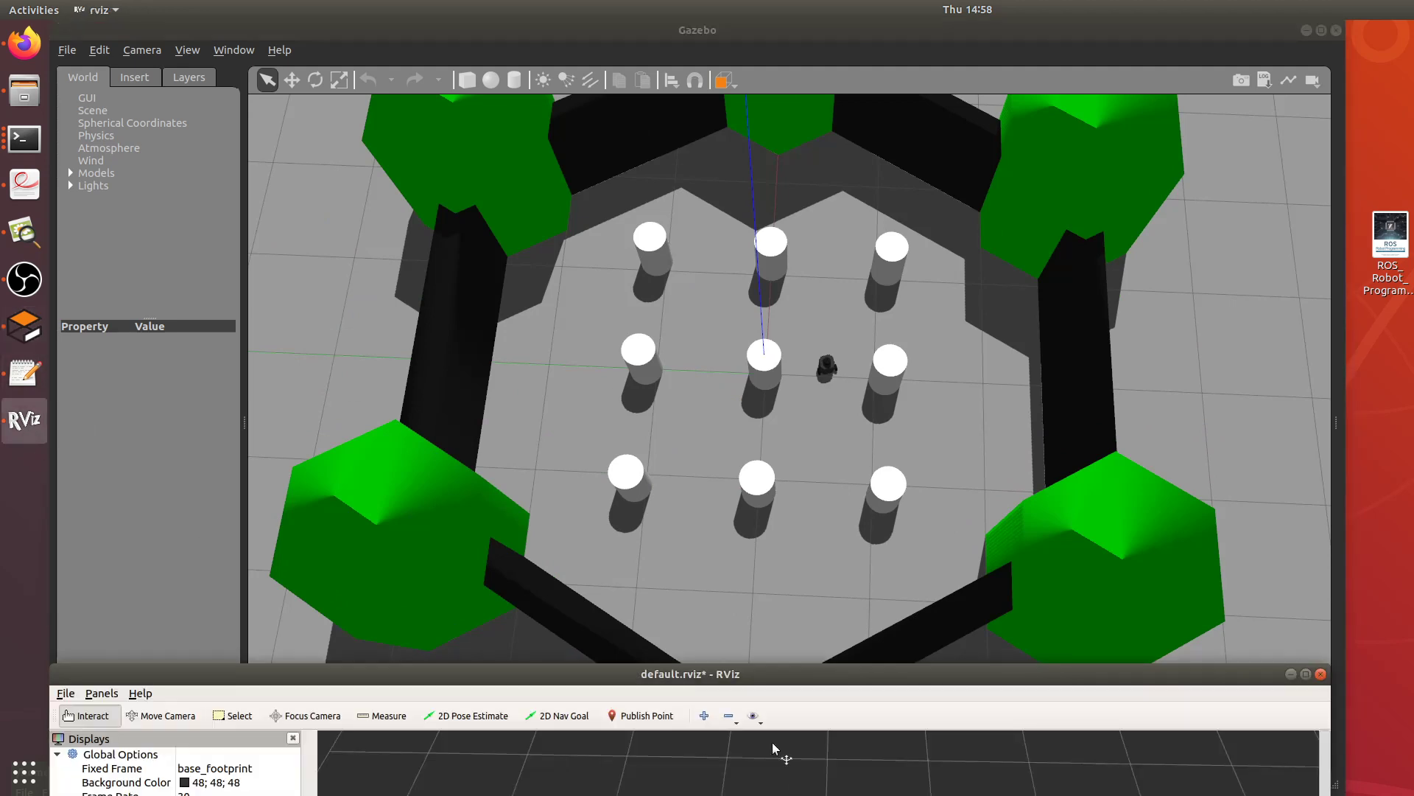
{"action": "left_click_drag", "start_coordinate": [828, 674], "coordinate": [841, 154]}
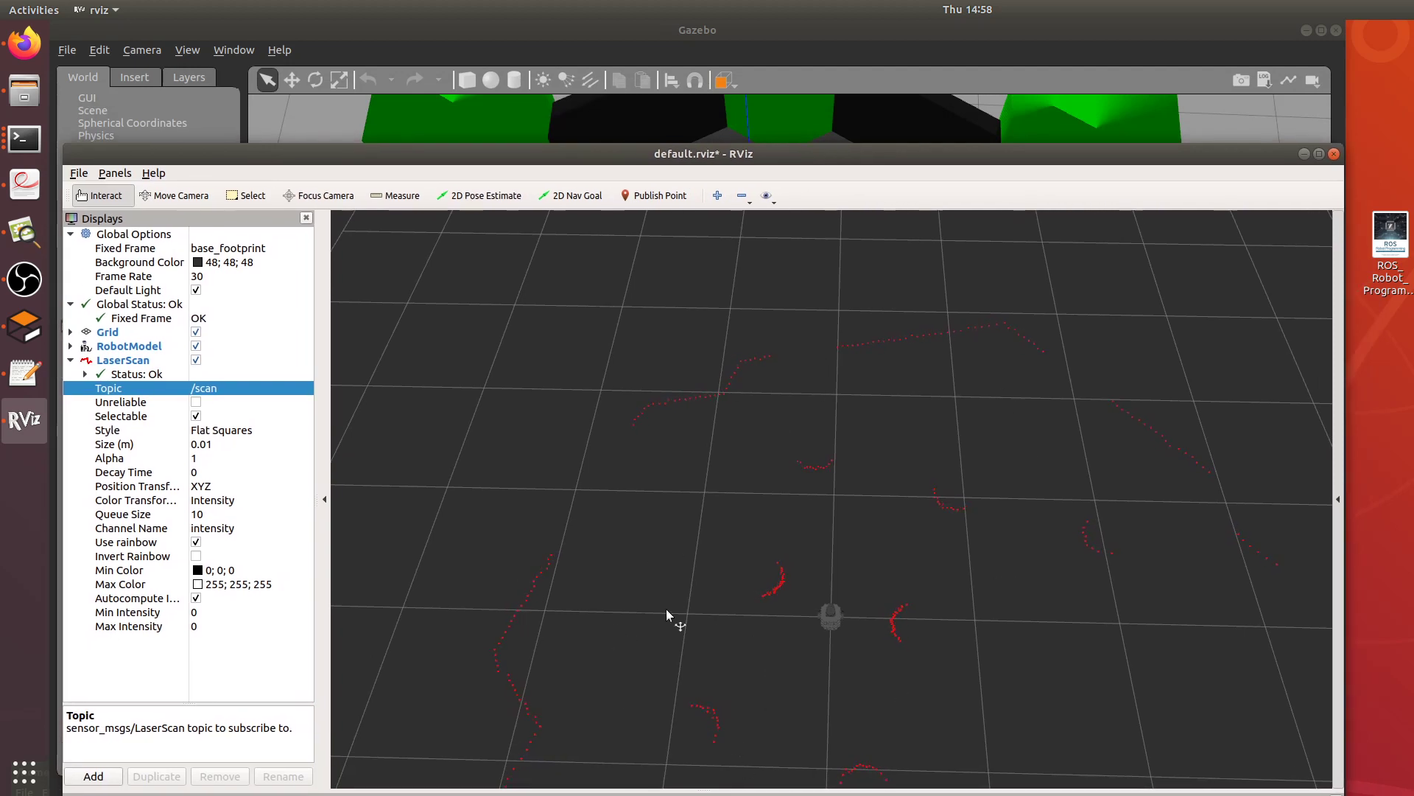
{"action": "left_click_drag", "start_coordinate": [1280, 152], "coordinate": [1287, 340]}
{"action": "left_click", "coordinate": [1313, 327]}
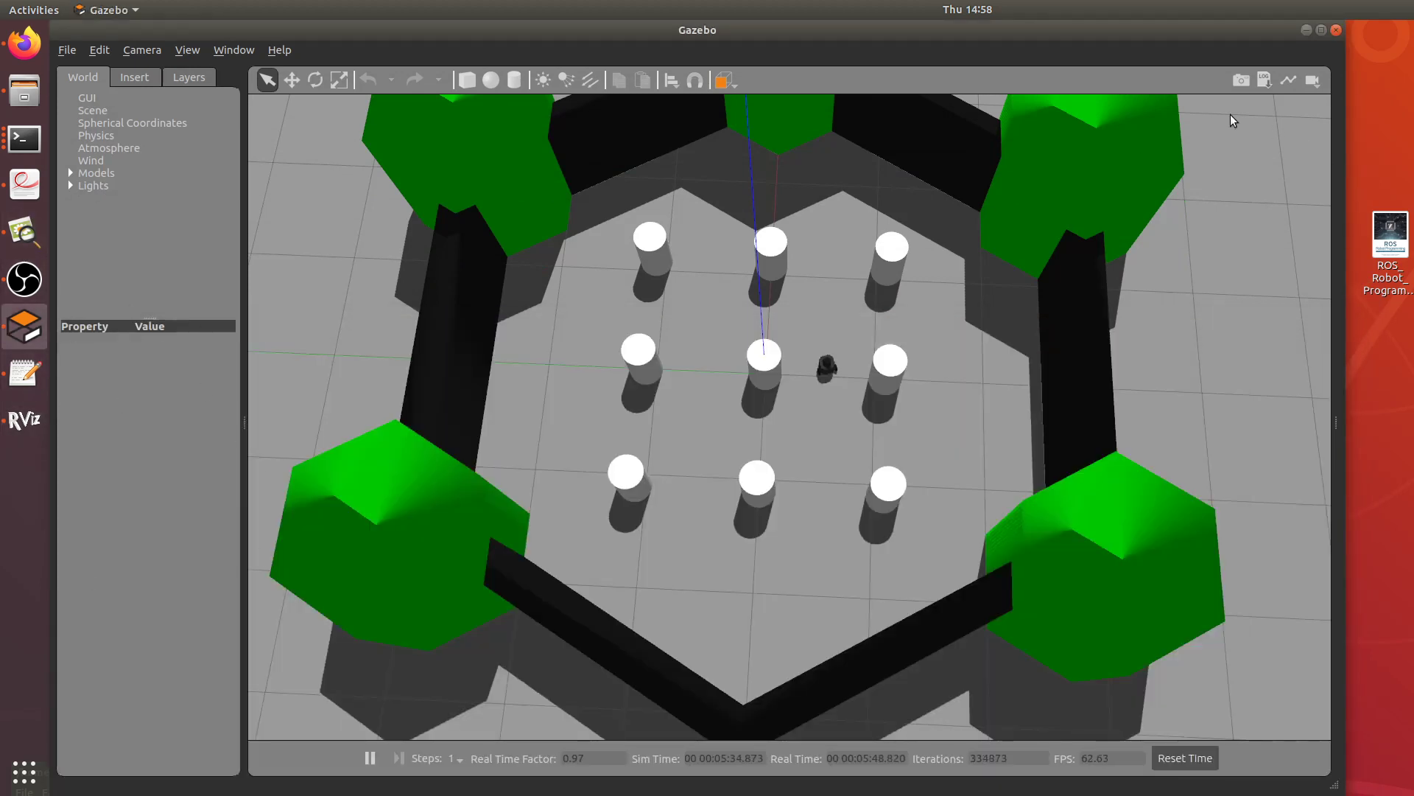
Open map.pgm in Image Viewer and move its window down to uncover Gazebo.
{"action": "left_click", "coordinate": [24, 232]}
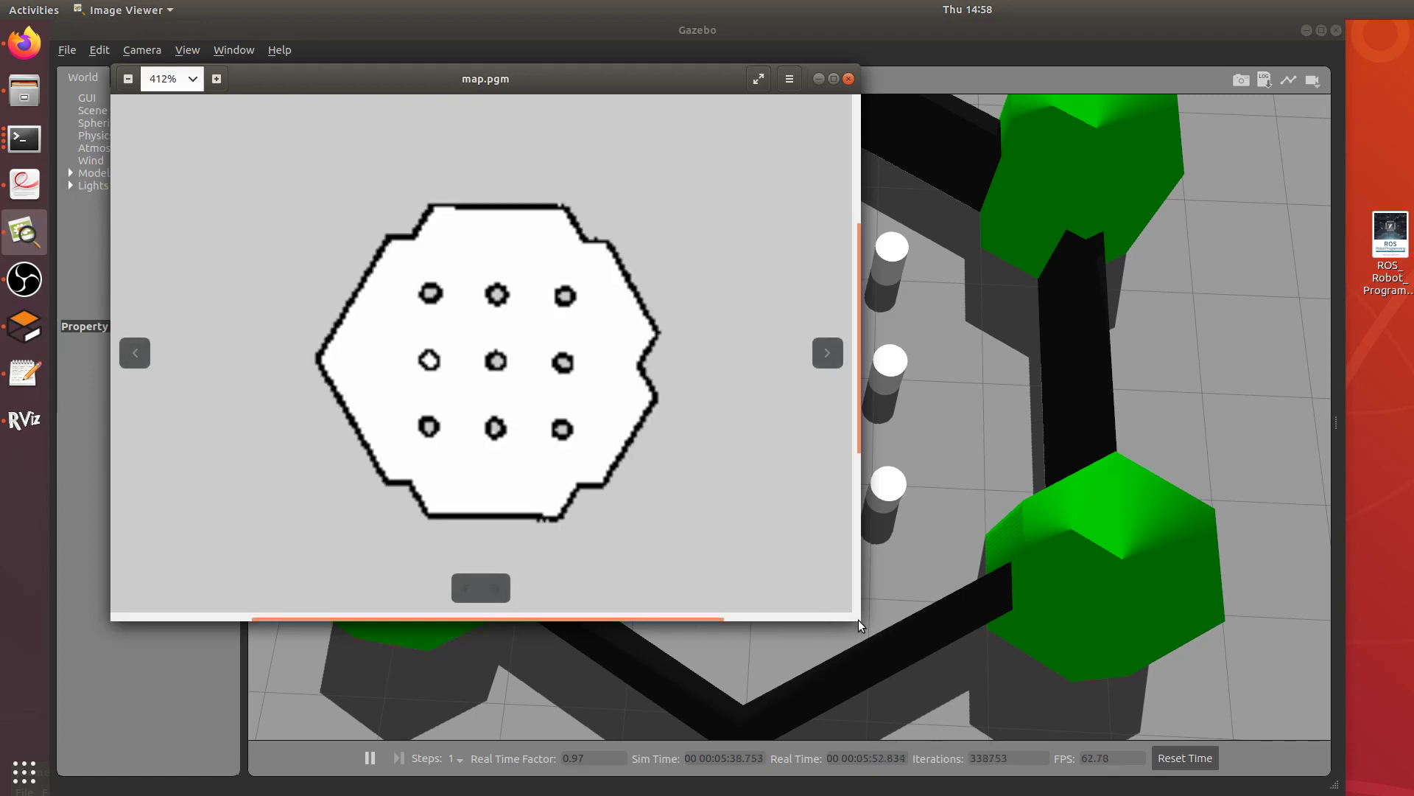
{"action": "left_click_drag", "start_coordinate": [859, 614], "coordinate": [942, 676]}
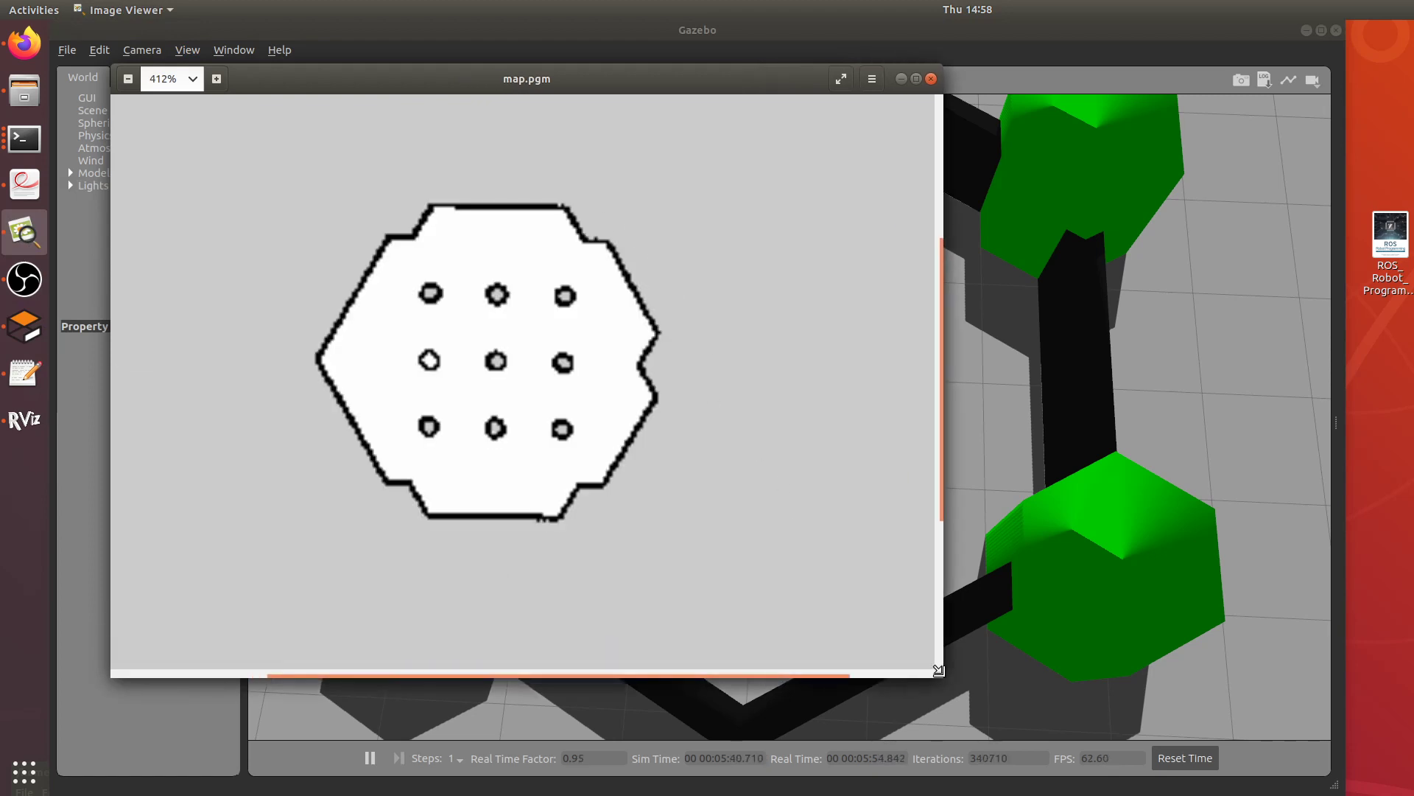
{"action": "left_click_drag", "start_coordinate": [527, 86], "coordinate": [633, 693]}
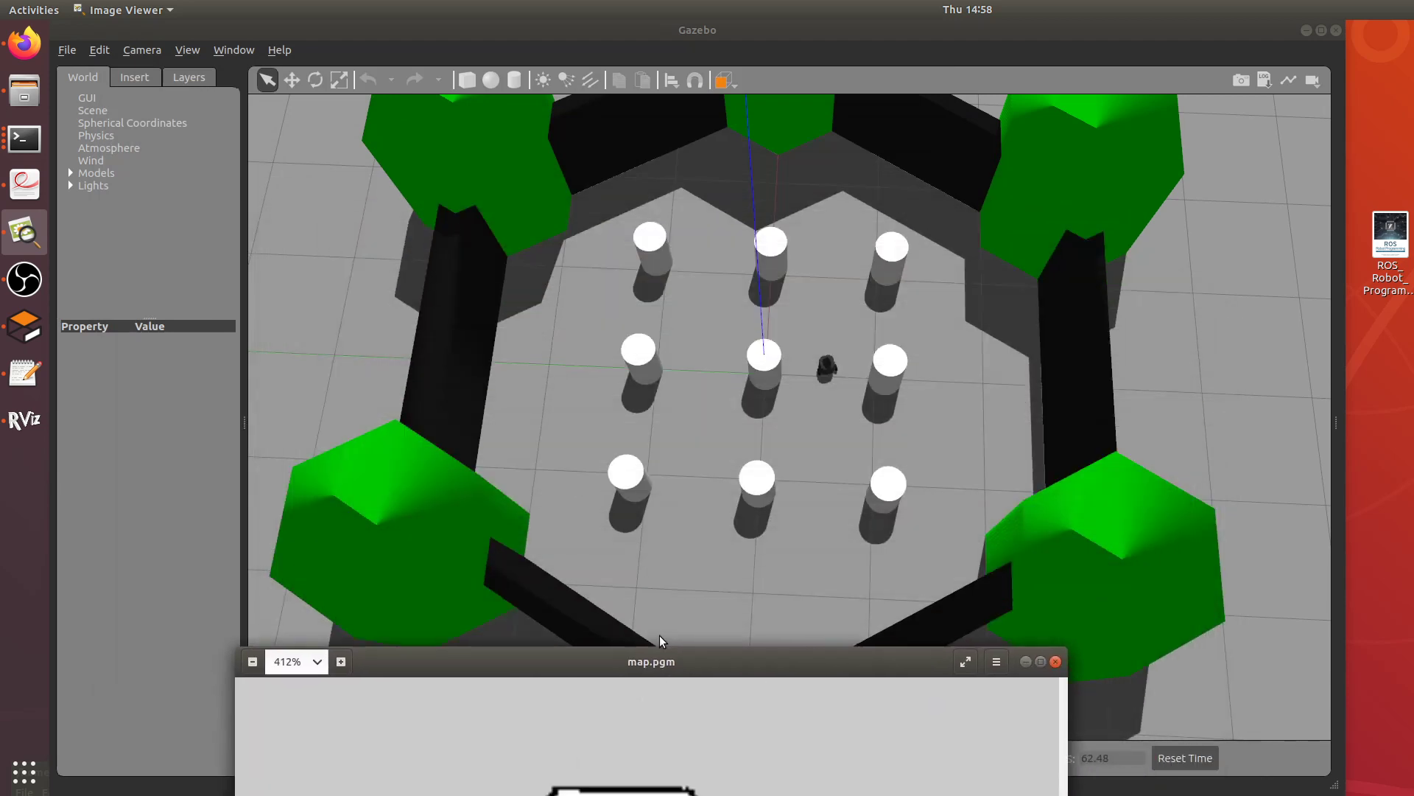
{"action": "scroll", "coordinate": [741, 411], "scroll_direction": "down", "scroll_amount": 5}
{"action": "left_click", "coordinate": [750, 446]}
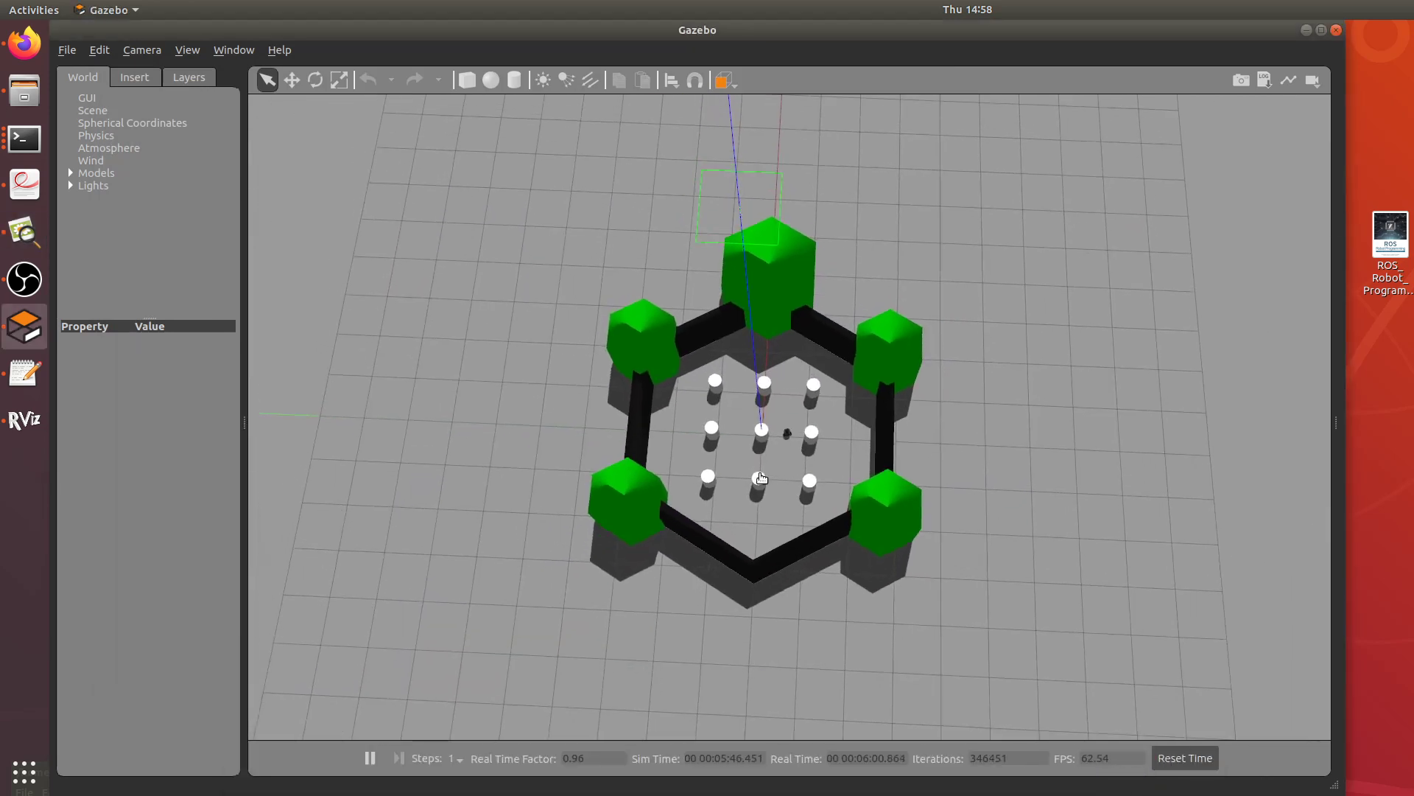
Hide RViz again, then shrink the map.pgm window and place it beside the Gazebo arena.
{"action": "left_click", "coordinate": [24, 419]}
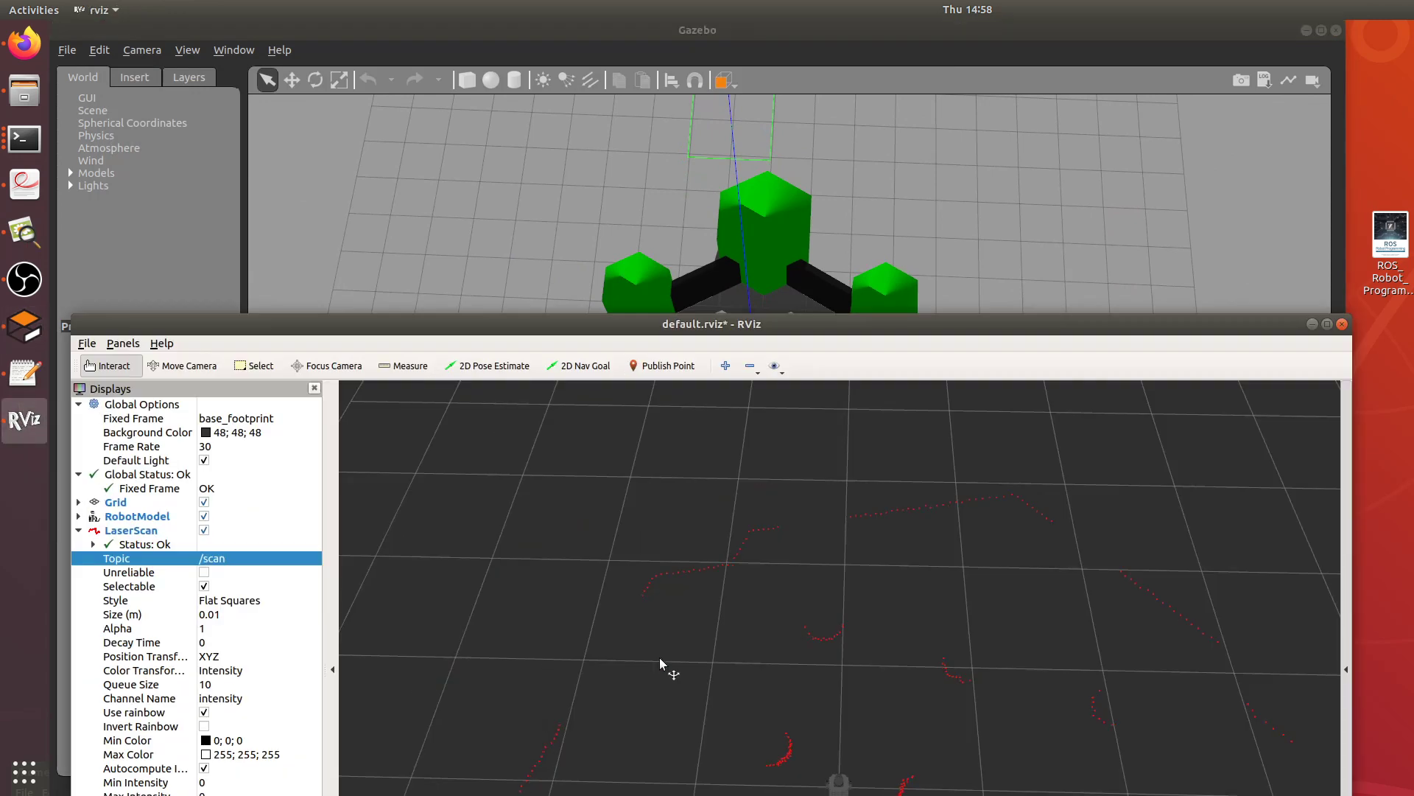
{"action": "key", "text": "super+h"}
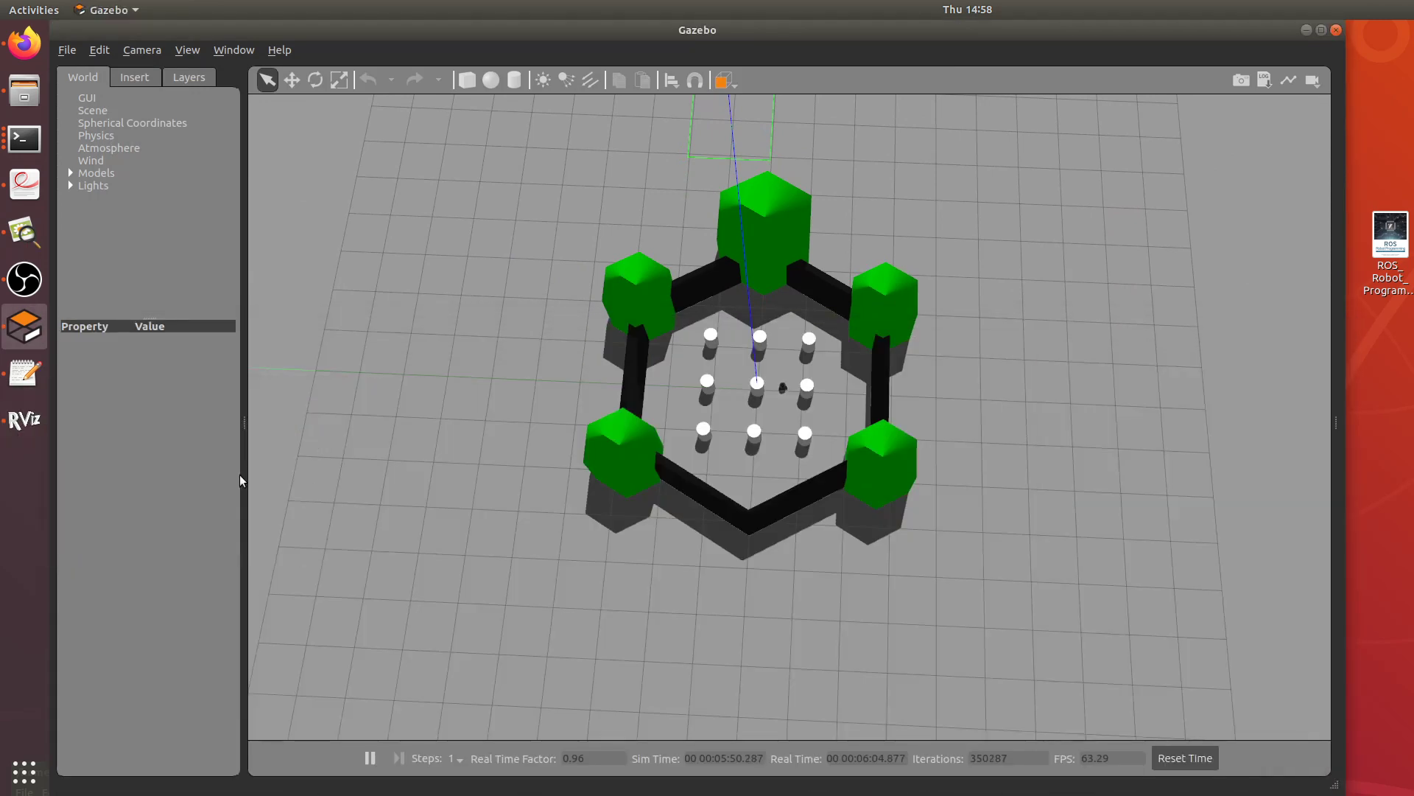
{"action": "left_click", "coordinate": [25, 232]}
{"action": "left_click_drag", "start_coordinate": [643, 669], "coordinate": [485, 151]}
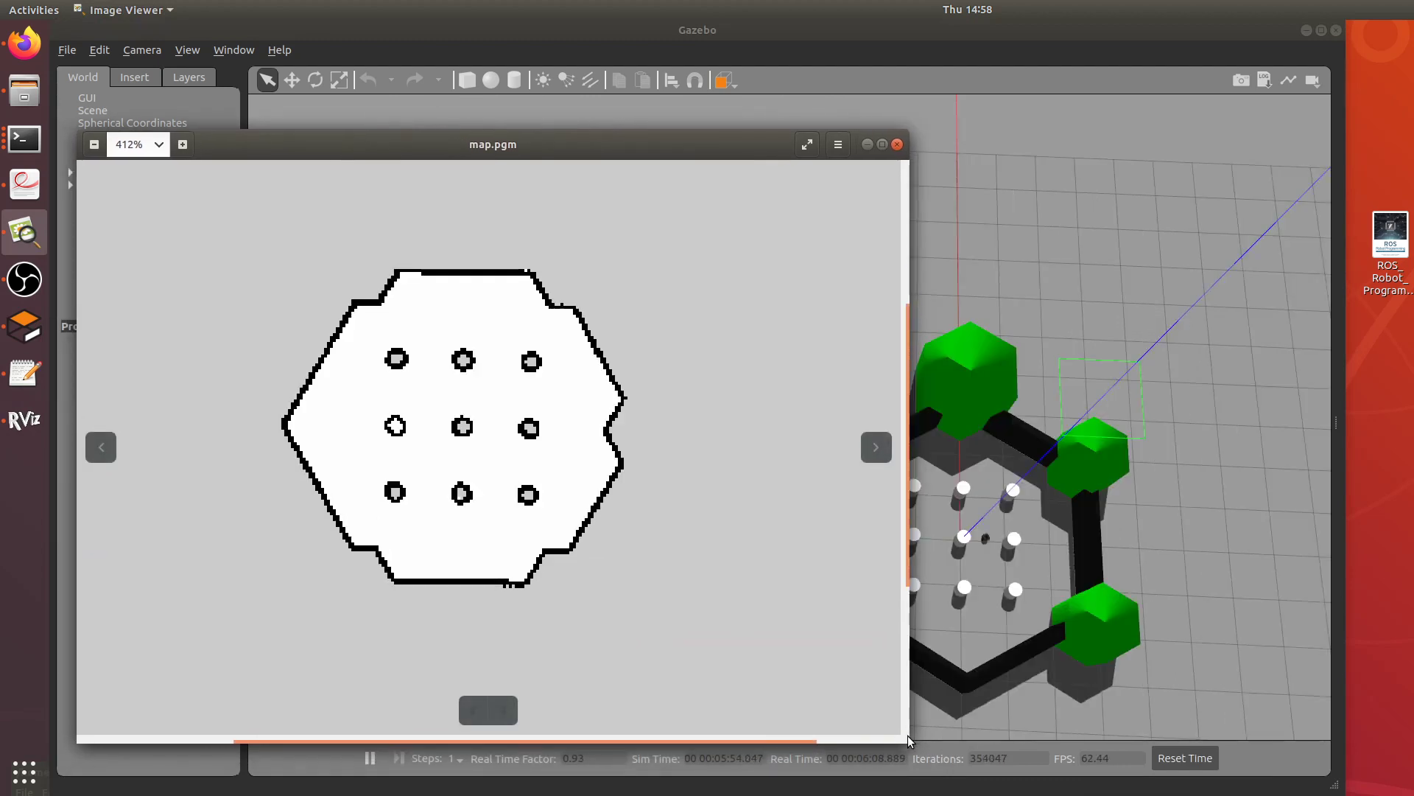
{"action": "left_click_drag", "start_coordinate": [907, 741], "coordinate": [693, 687]}
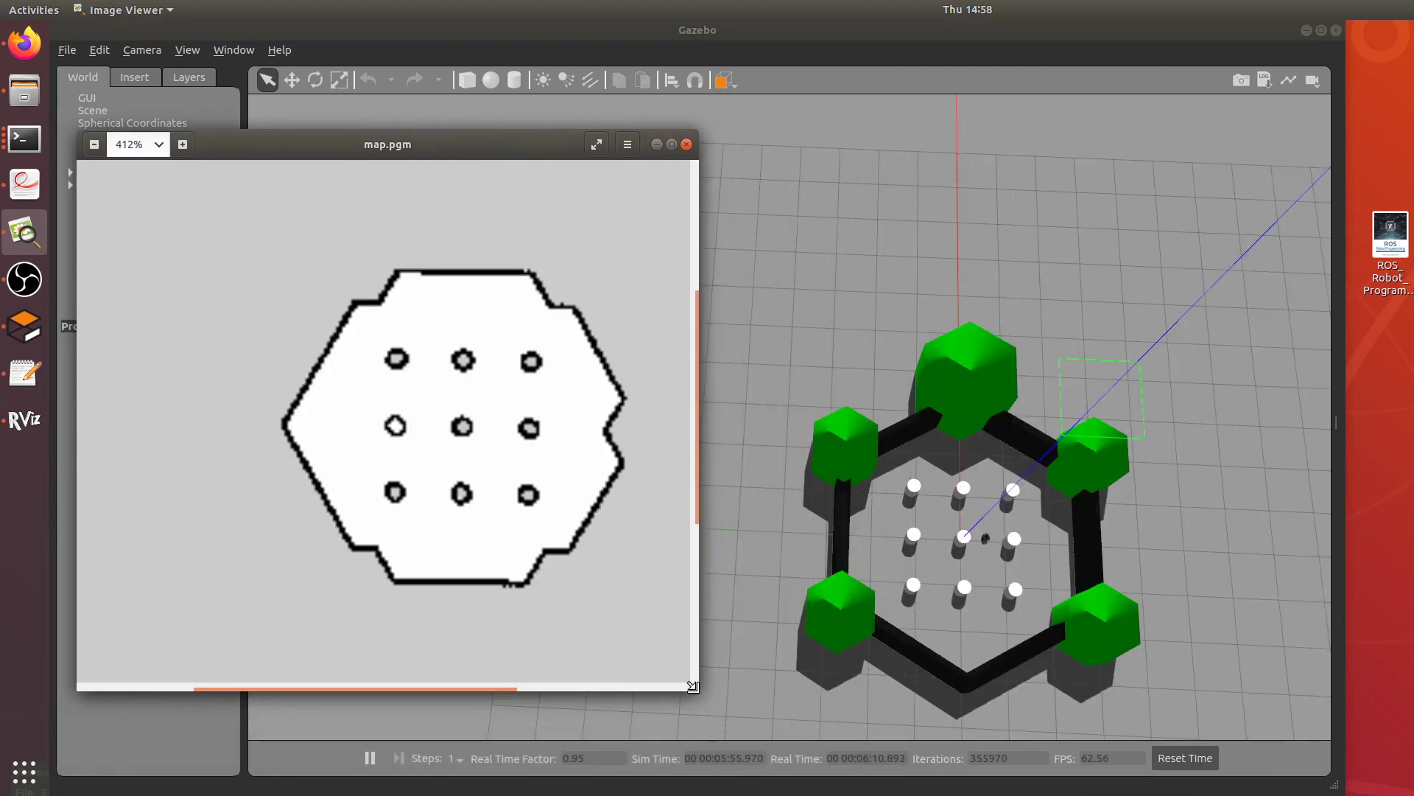
{"action": "left_click_drag", "start_coordinate": [475, 148], "coordinate": [570, 224]}
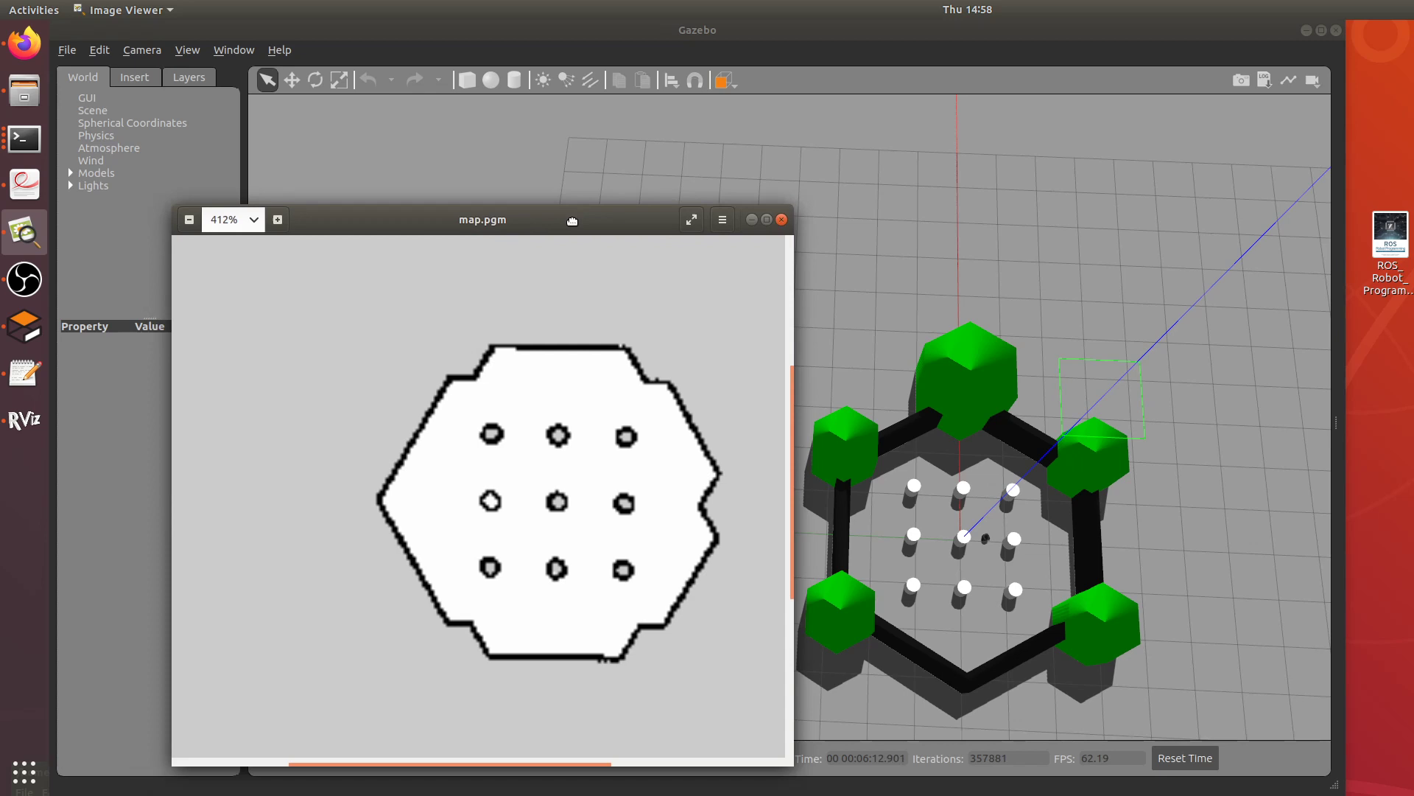
{"action": "scroll", "coordinate": [1017, 608], "scroll_direction": "down", "scroll_amount": 1}
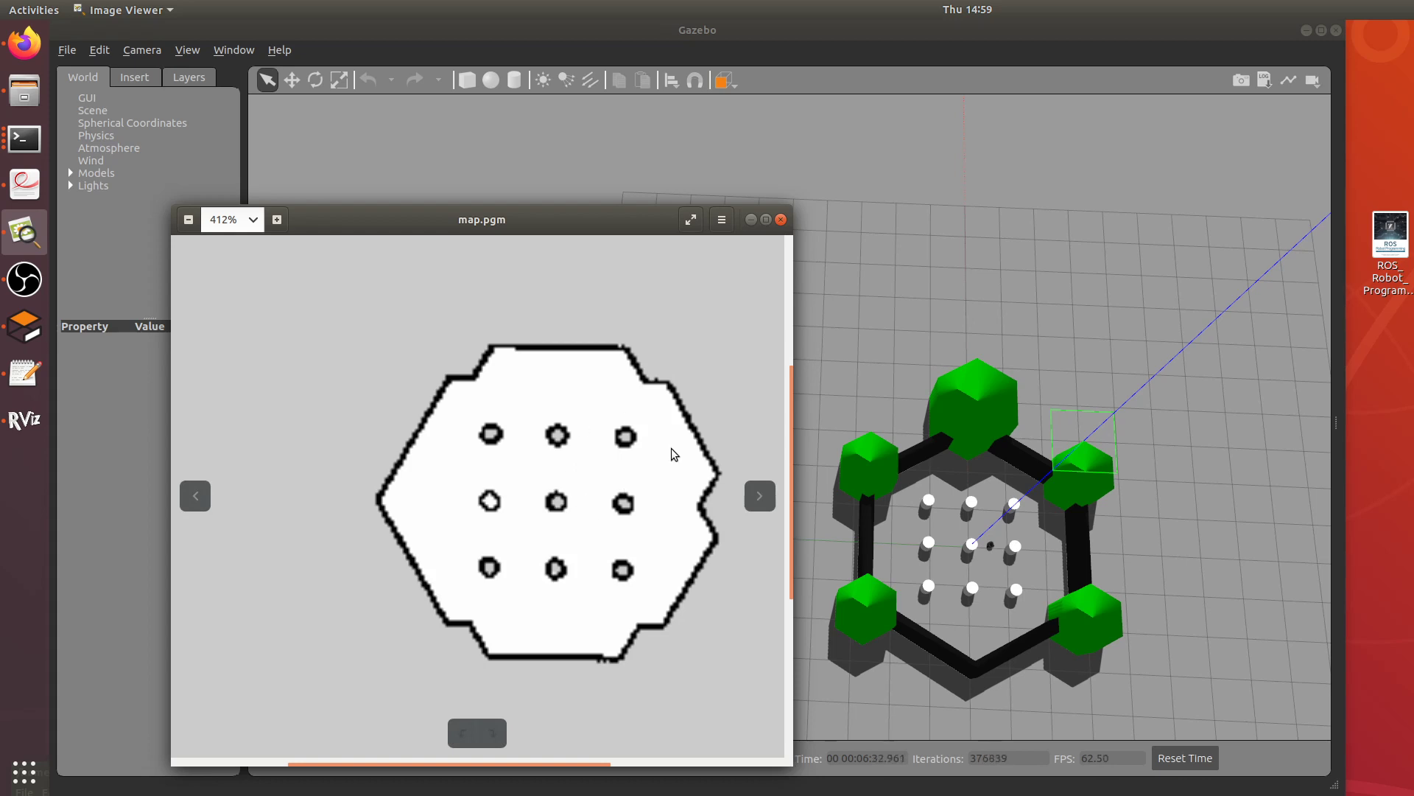
{"action": "mouse_move", "coordinate": [458, 426]}
{"action": "left_mouse_down"}
{"action": "mouse_move", "coordinate": [394, 461]}
{"action": "mouse_move", "coordinate": [451, 404]}
{"action": "left_mouse_up"}
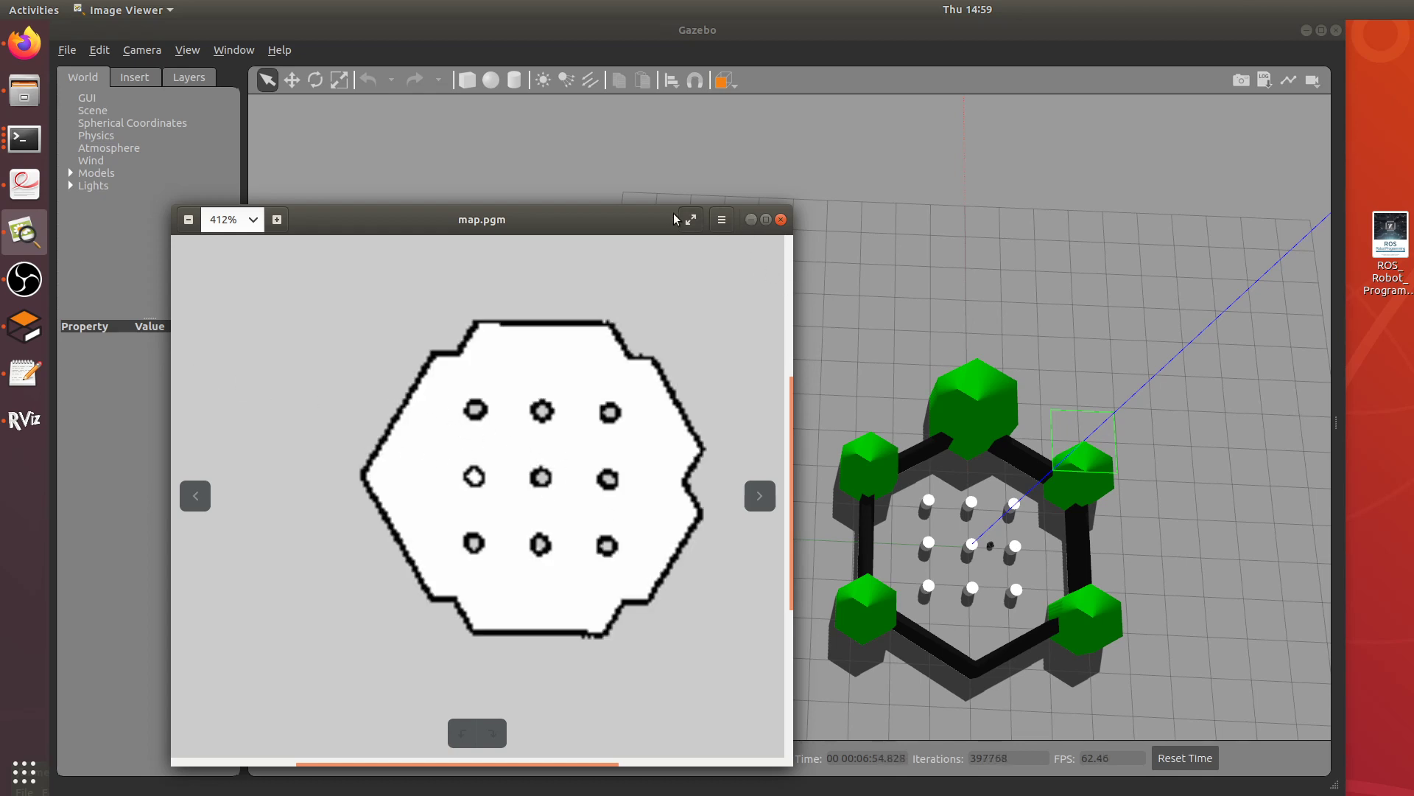
{"action": "left_click_drag", "start_coordinate": [673, 214], "coordinate": [699, 195]}
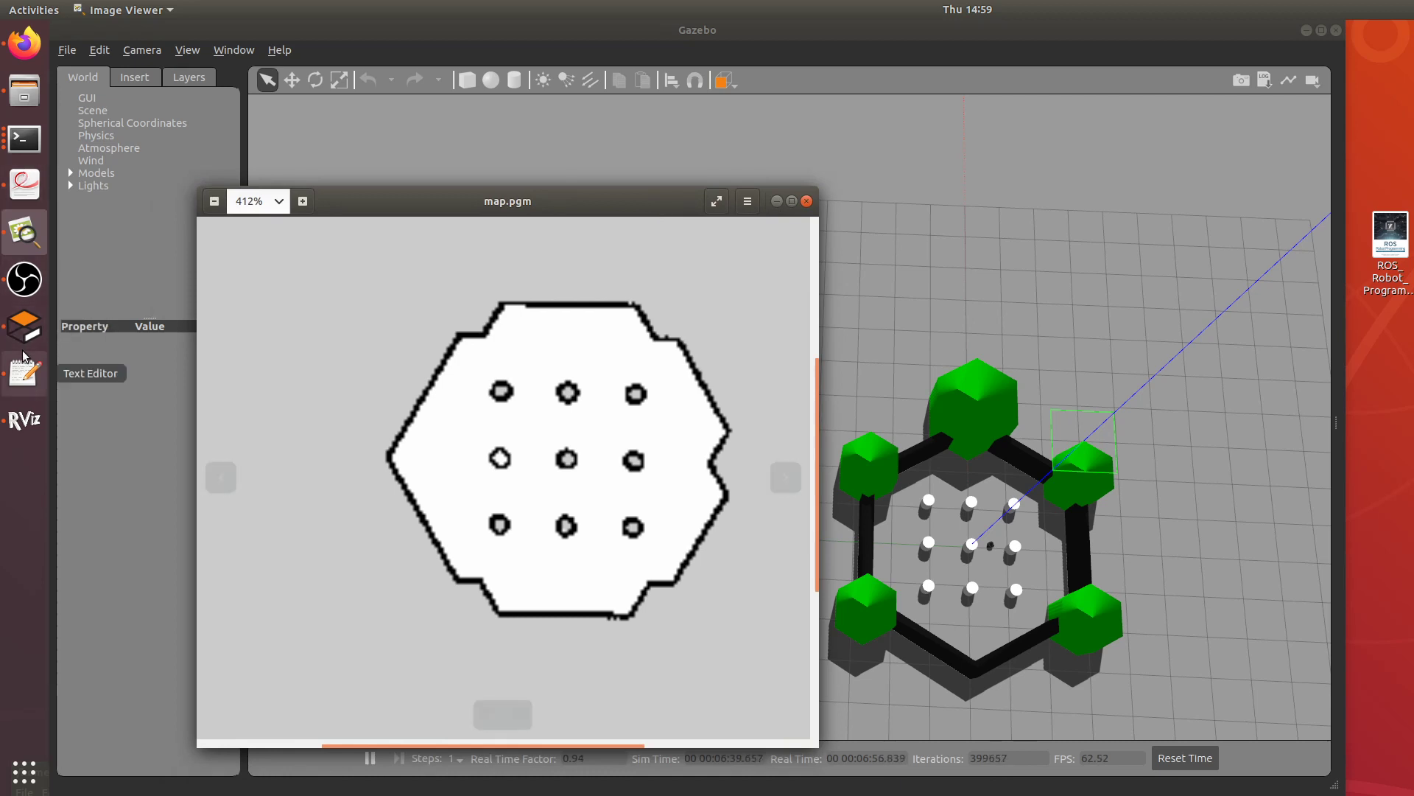
{"action": "left_click", "coordinate": [31, 190]}
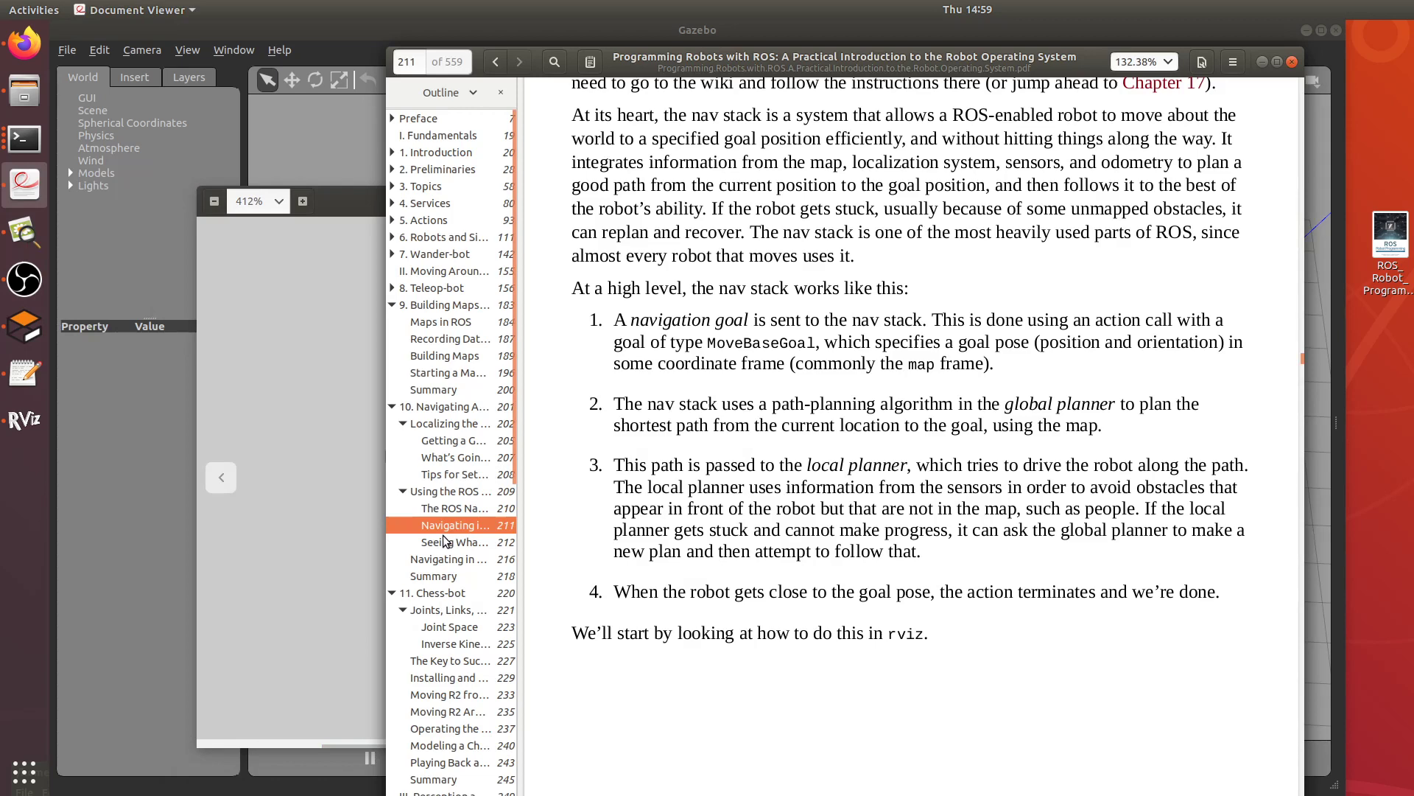
{"action": "left_click", "coordinate": [443, 535]}
{"action": "left_click", "coordinate": [446, 559]}
{"action": "scroll", "coordinate": [1052, 457], "scroll_direction": "down", "scroll_amount": 3}
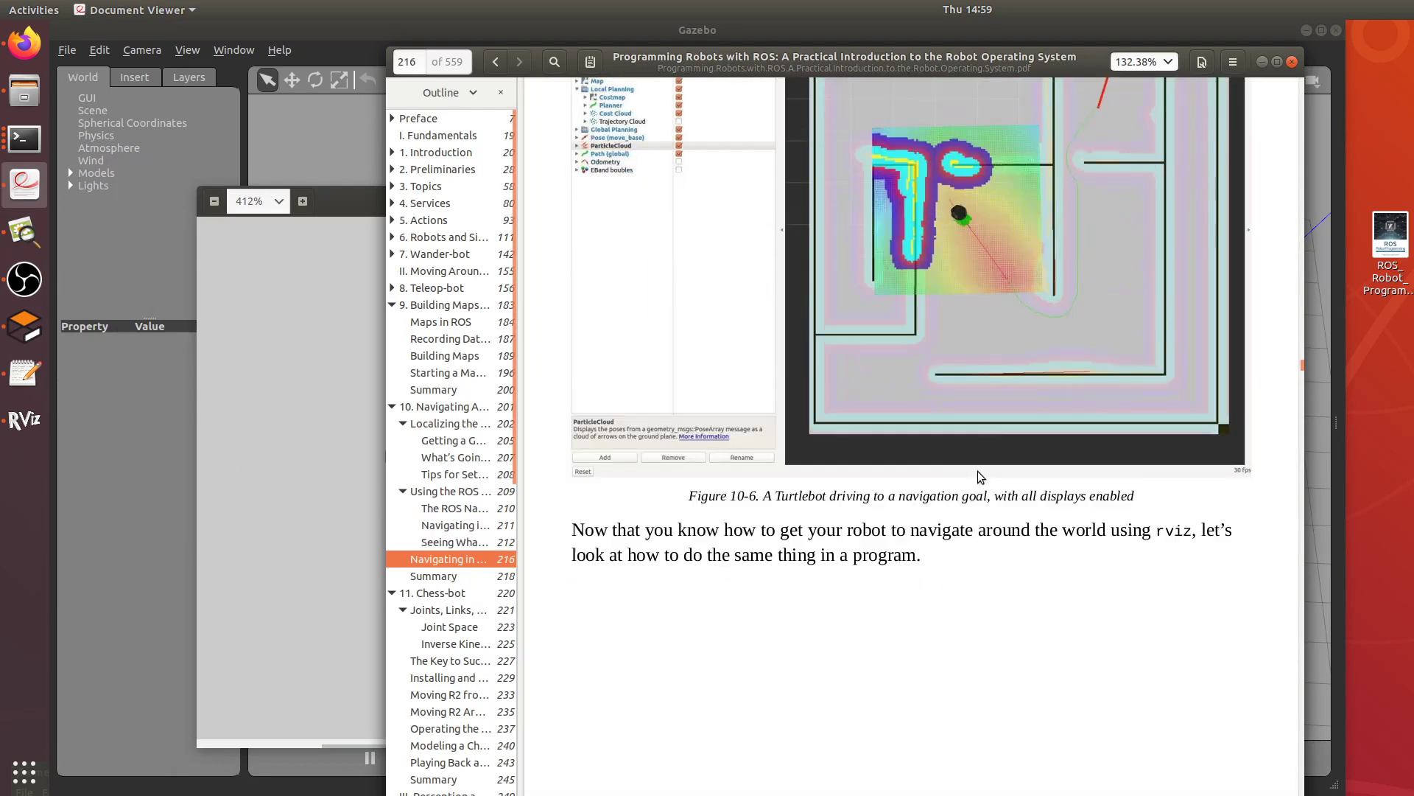
{"action": "scroll", "coordinate": [976, 470], "scroll_direction": "up", "scroll_amount": 3}
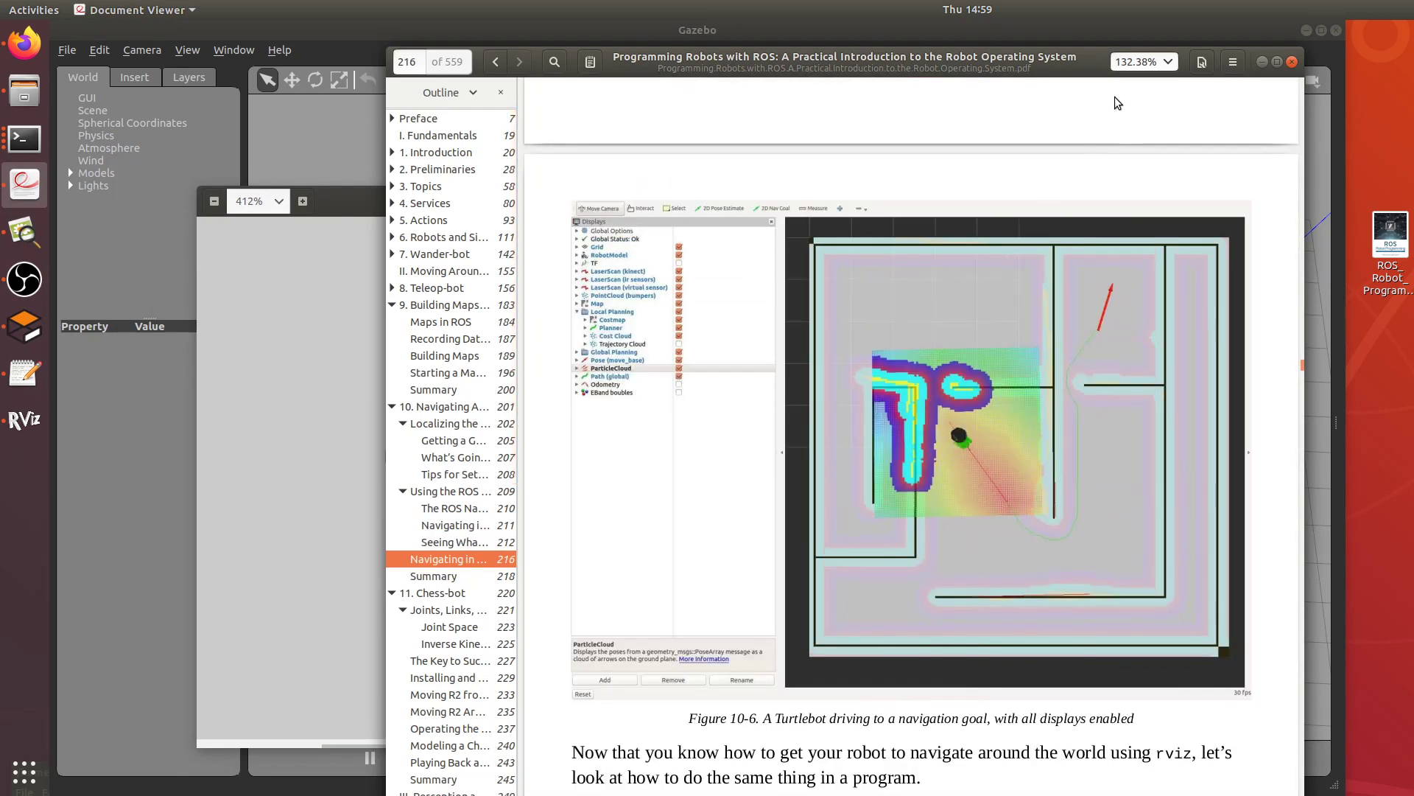
{"action": "left_click_drag", "start_coordinate": [1093, 62], "coordinate": [1066, 45]}
{"action": "scroll", "coordinate": [642, 684], "scroll_direction": "down", "scroll_amount": 3}
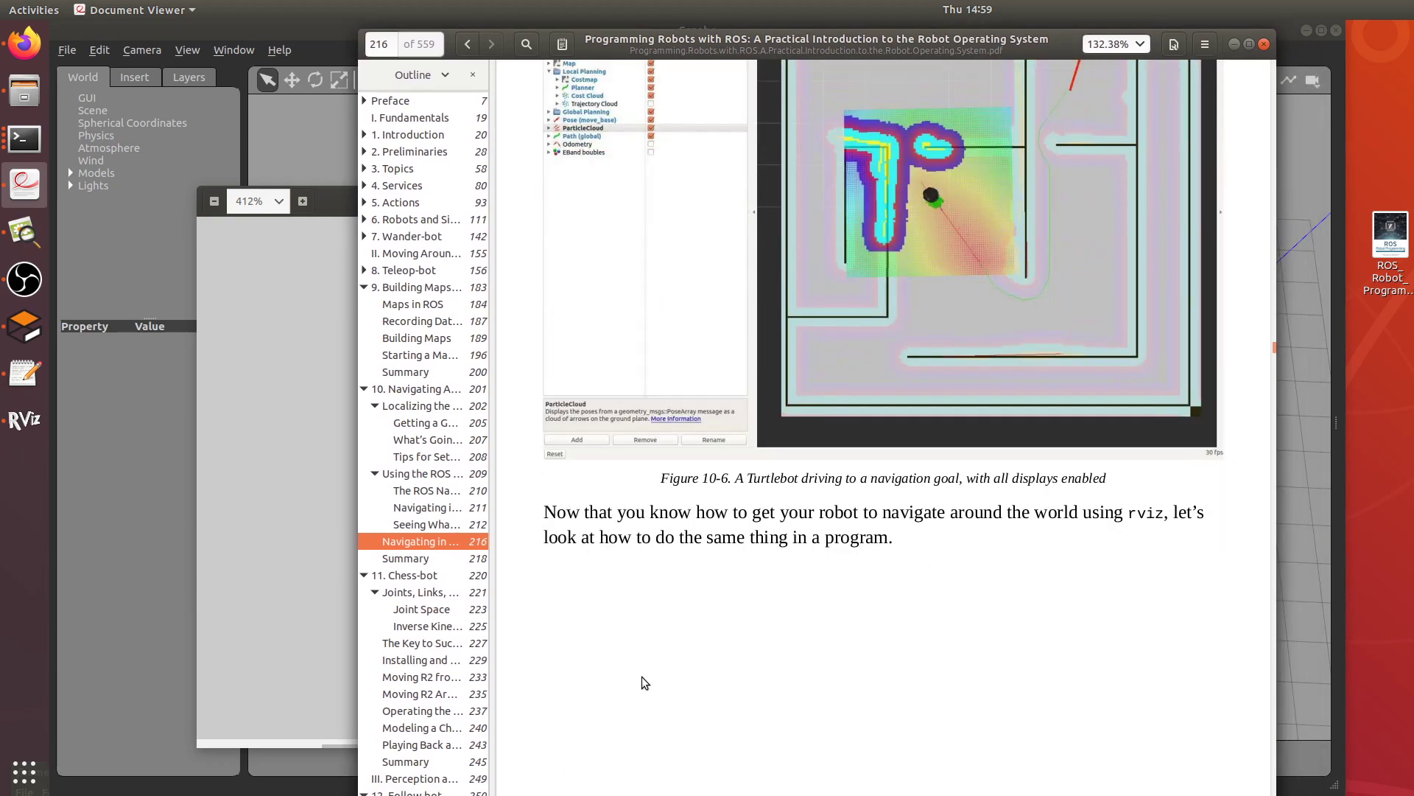
{"action": "scroll", "coordinate": [642, 676], "scroll_direction": "down", "scroll_amount": 10}
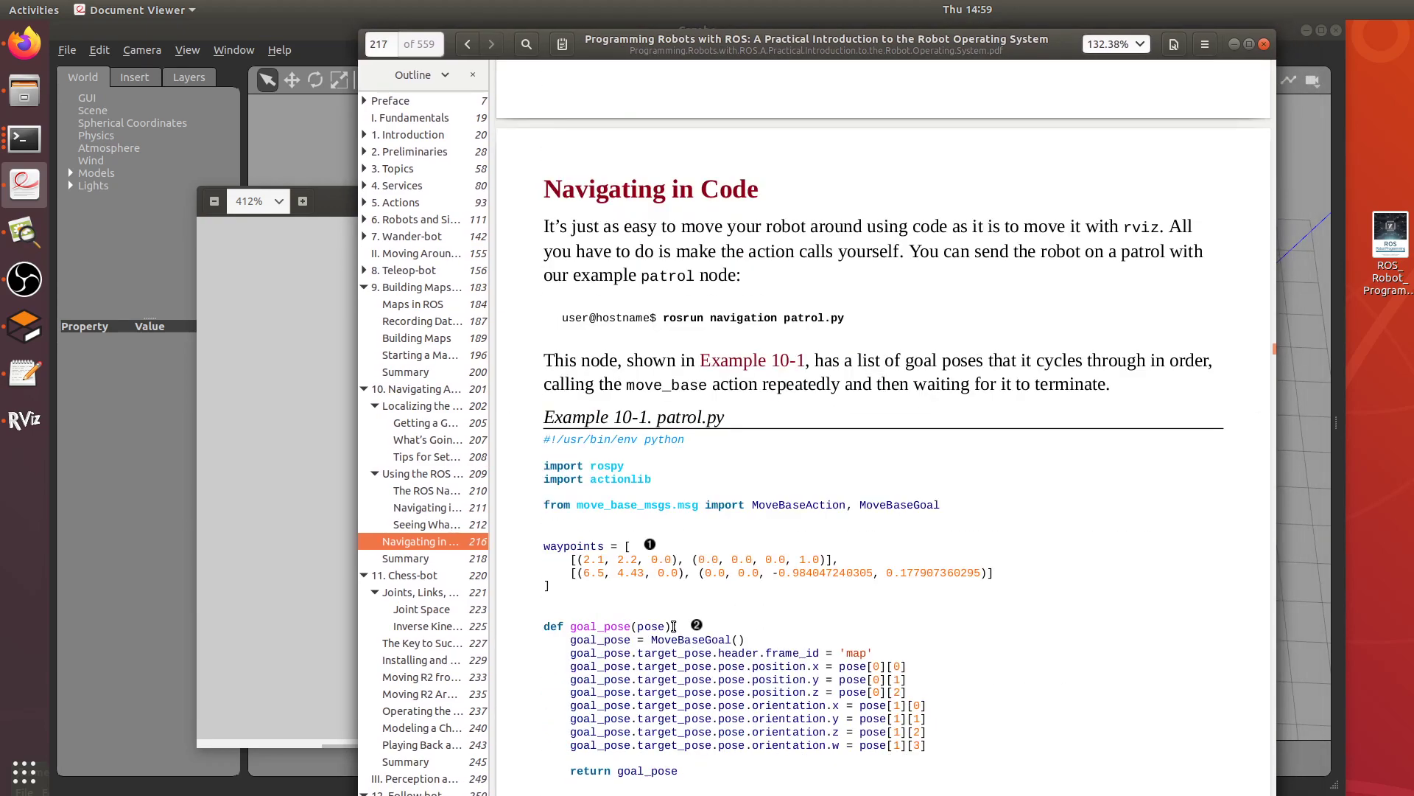
{"action": "scroll", "coordinate": [672, 626], "scroll_direction": "down", "scroll_amount": 5}
{"action": "scroll", "coordinate": [688, 606], "scroll_direction": "up", "scroll_amount": 5}
{"action": "scroll", "coordinate": [687, 606], "scroll_direction": "up", "scroll_amount": 15}
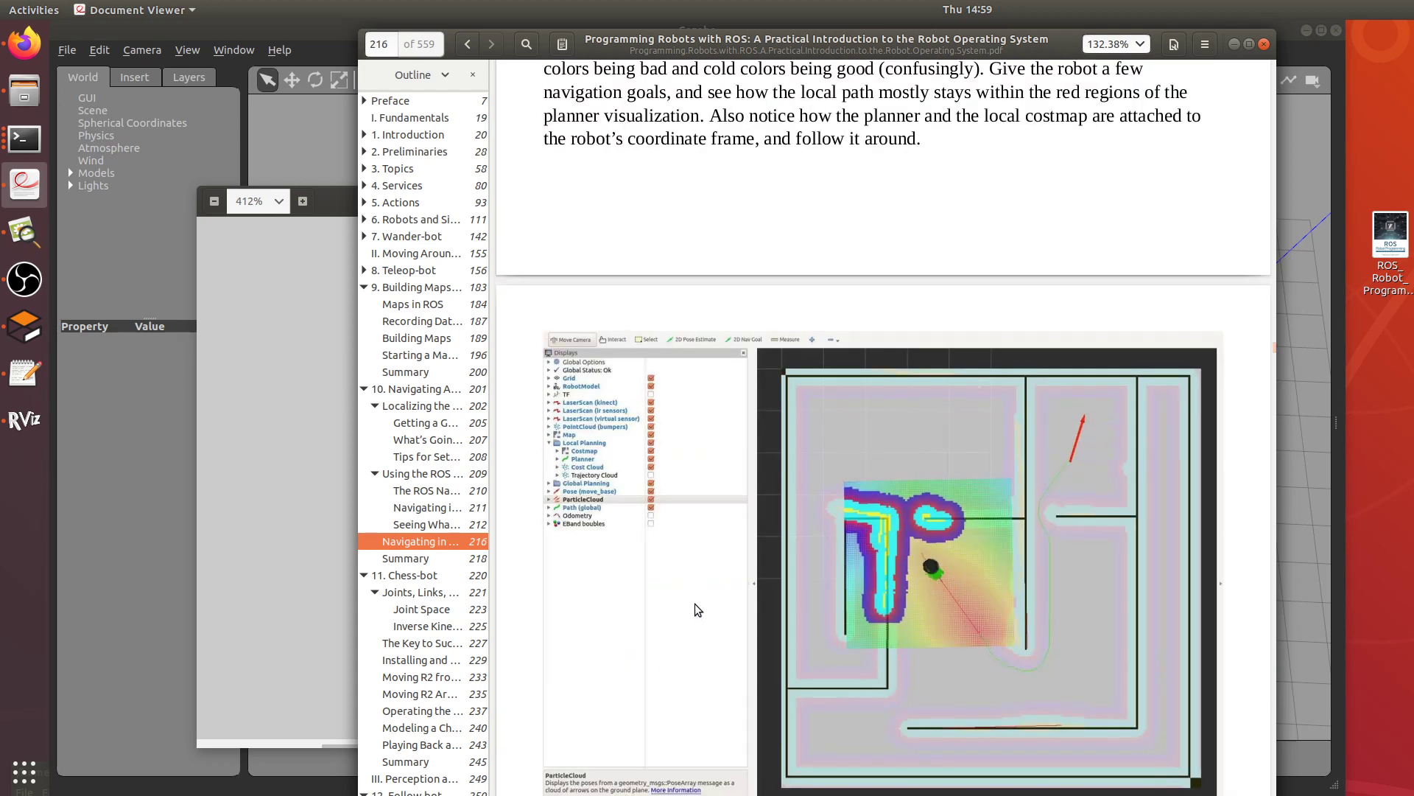
{"action": "scroll", "coordinate": [444, 582], "scroll_direction": "down", "scroll_amount": 5}
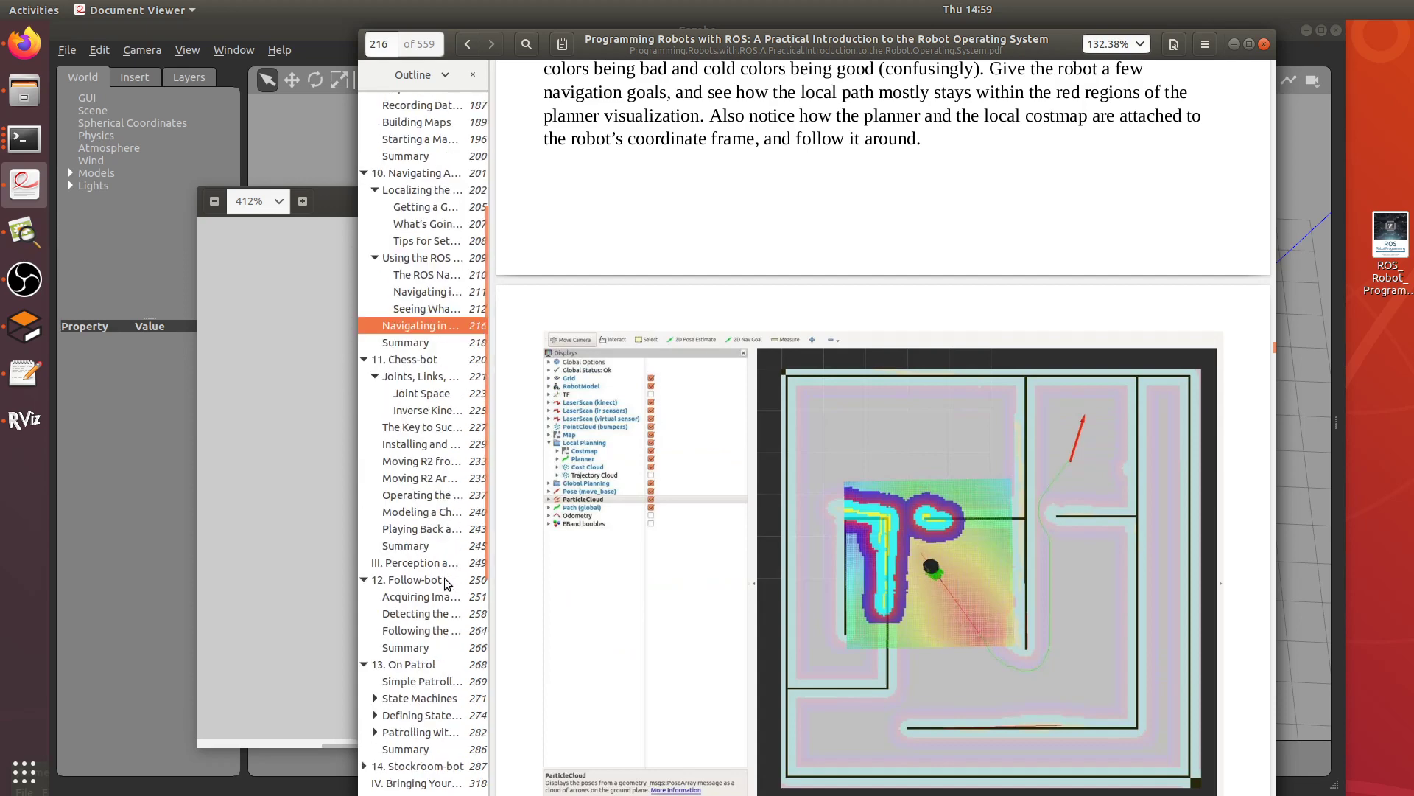
{"action": "scroll", "coordinate": [445, 579], "scroll_direction": "down", "scroll_amount": 2}
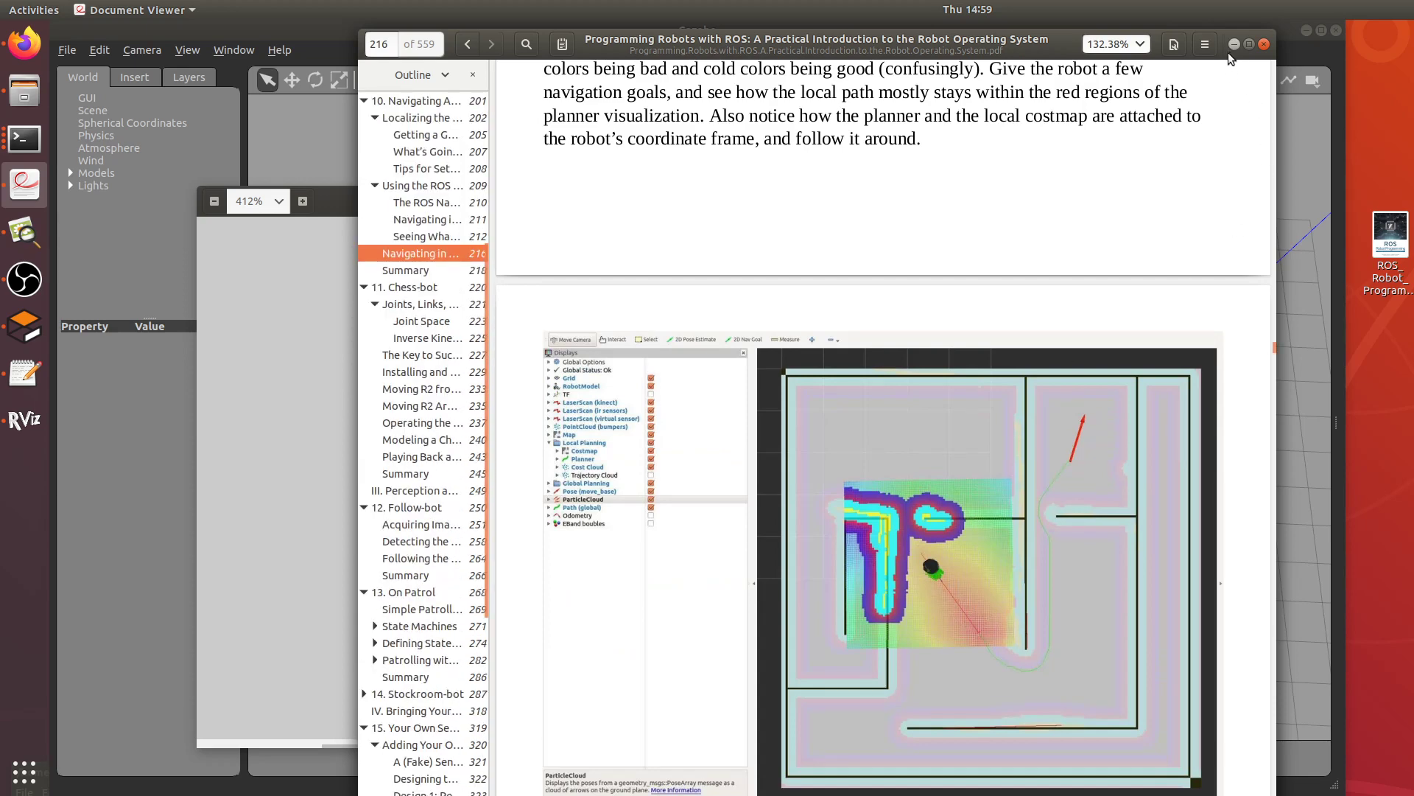
{"action": "left_click_drag", "start_coordinate": [1227, 52], "coordinate": [1228, 121]}
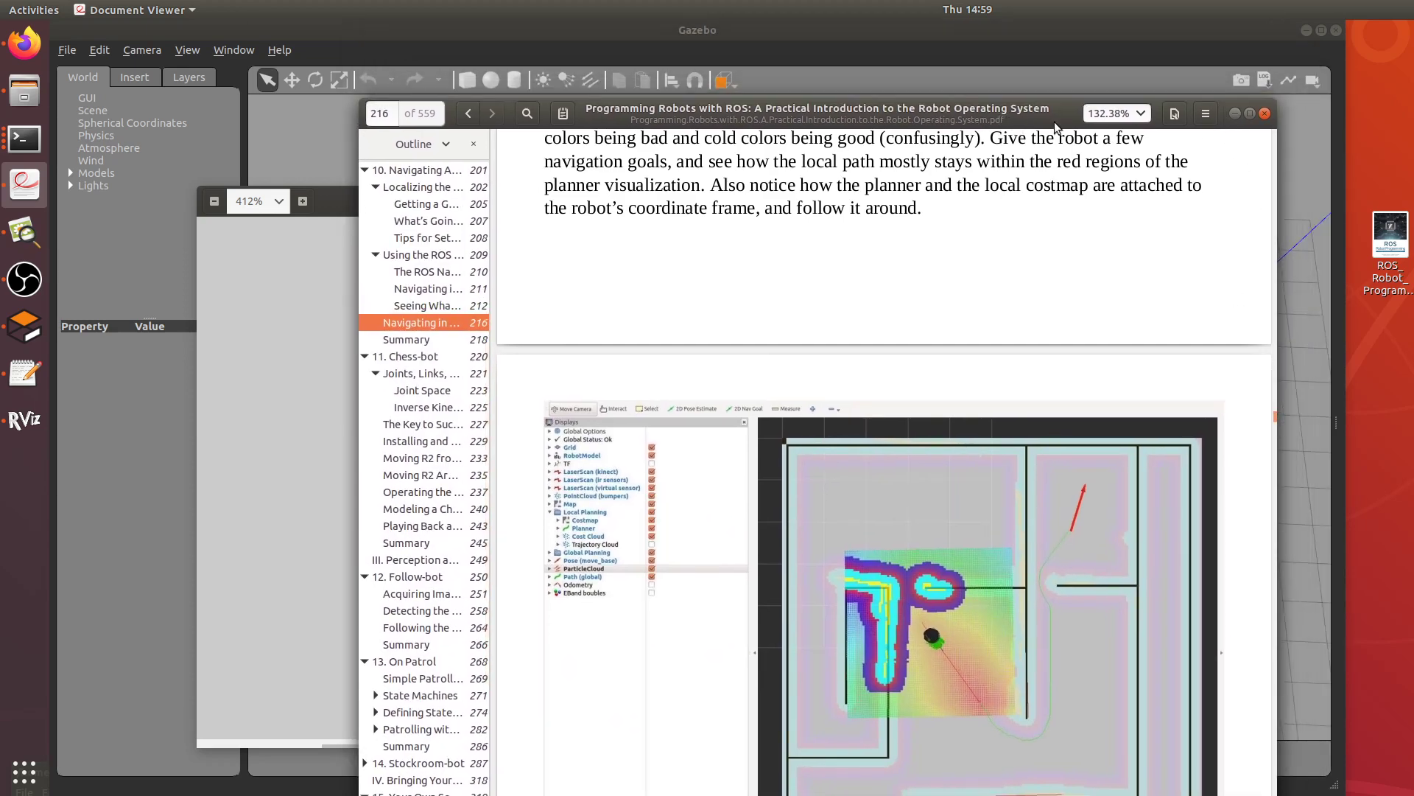
{"action": "left_click_drag", "start_coordinate": [1054, 121], "coordinate": [1066, 70]}
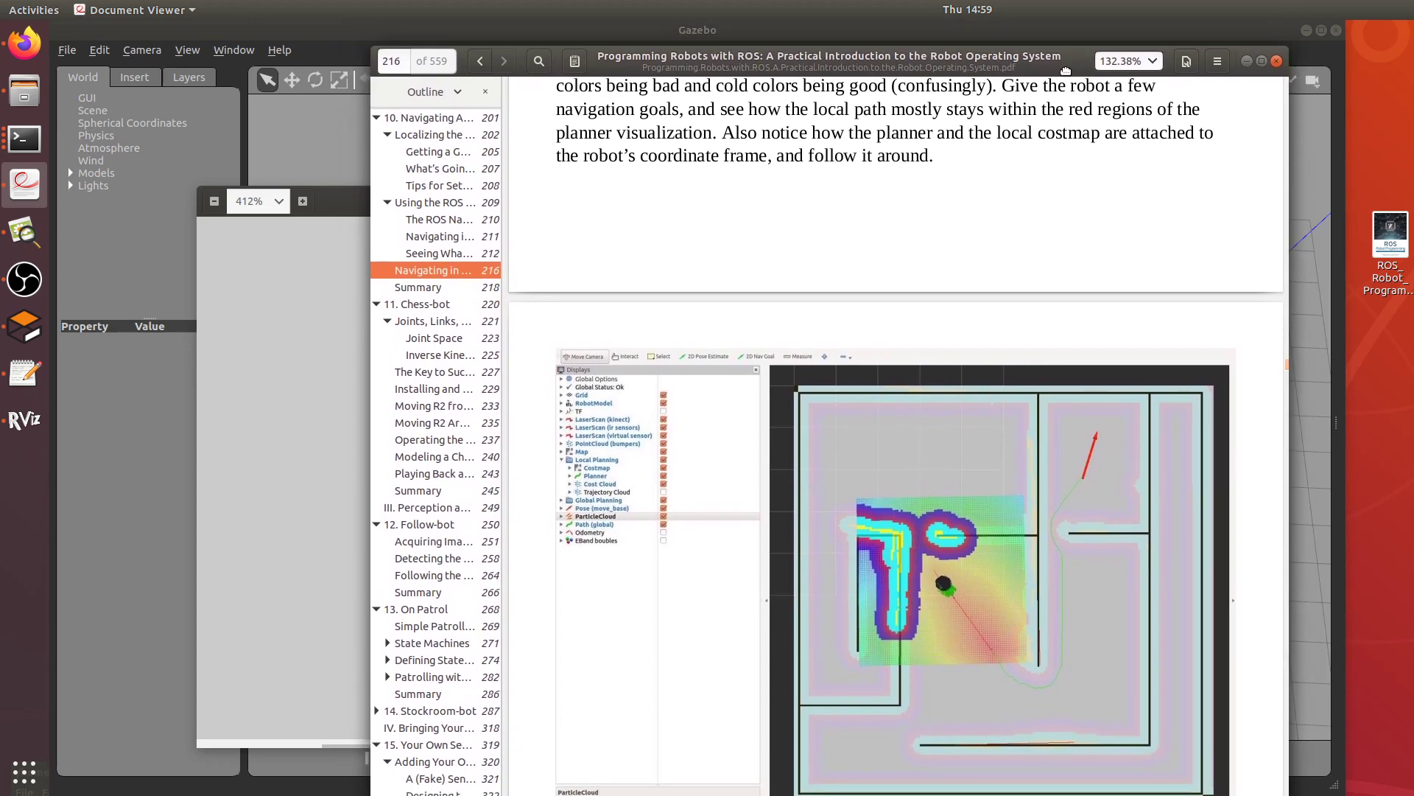
{"action": "scroll", "coordinate": [451, 501], "scroll_direction": "up", "scroll_amount": 8}
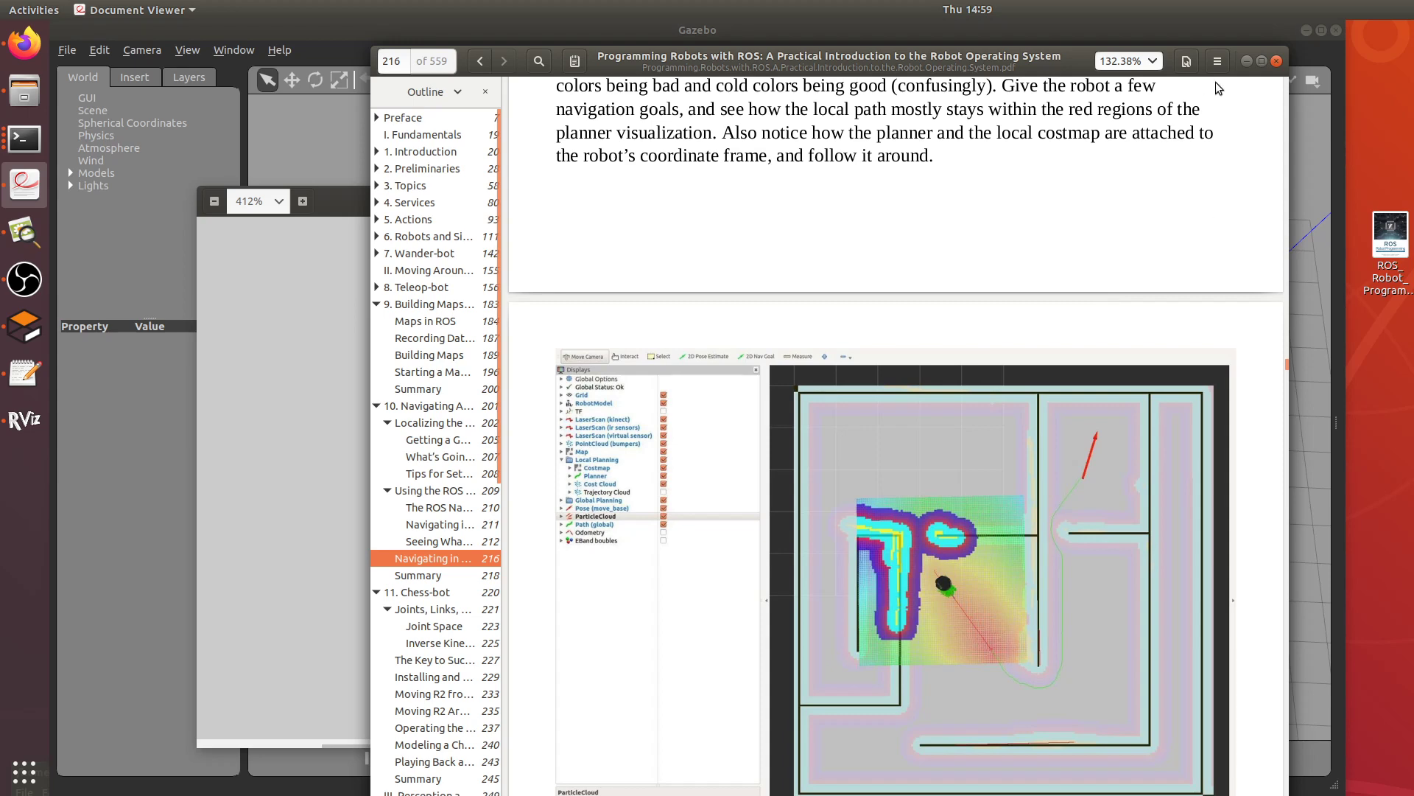
{"action": "left_click", "coordinate": [1246, 62]}
{"action": "left_click_drag", "start_coordinate": [523, 198], "coordinate": [523, 162]}
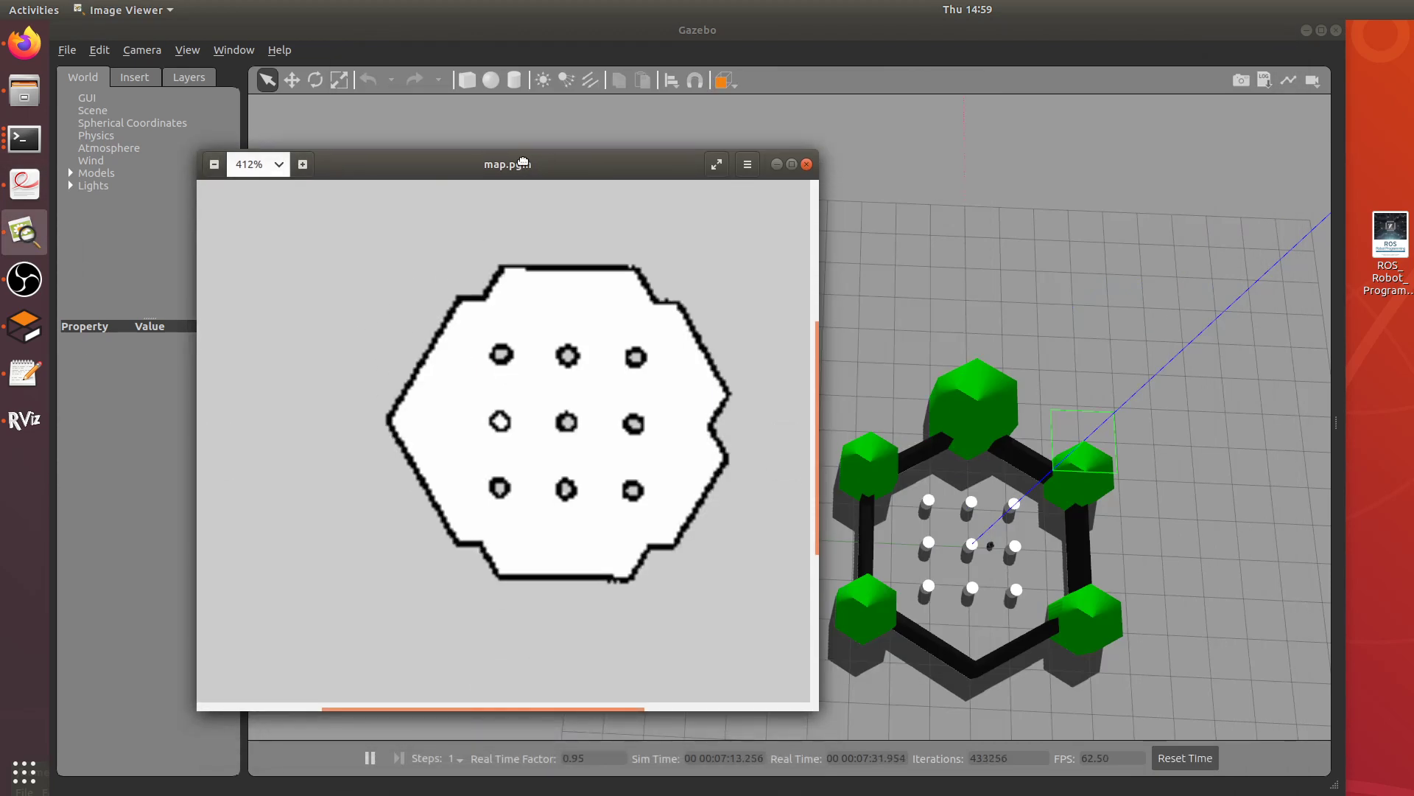
{"action": "mouse_move", "coordinate": [816, 454]}
{"action": "left_mouse_down"}
{"action": "mouse_move", "coordinate": [812, 499]}
{"action": "mouse_move", "coordinate": [824, 438]}
{"action": "mouse_move", "coordinate": [813, 469]}
{"action": "left_mouse_up"}
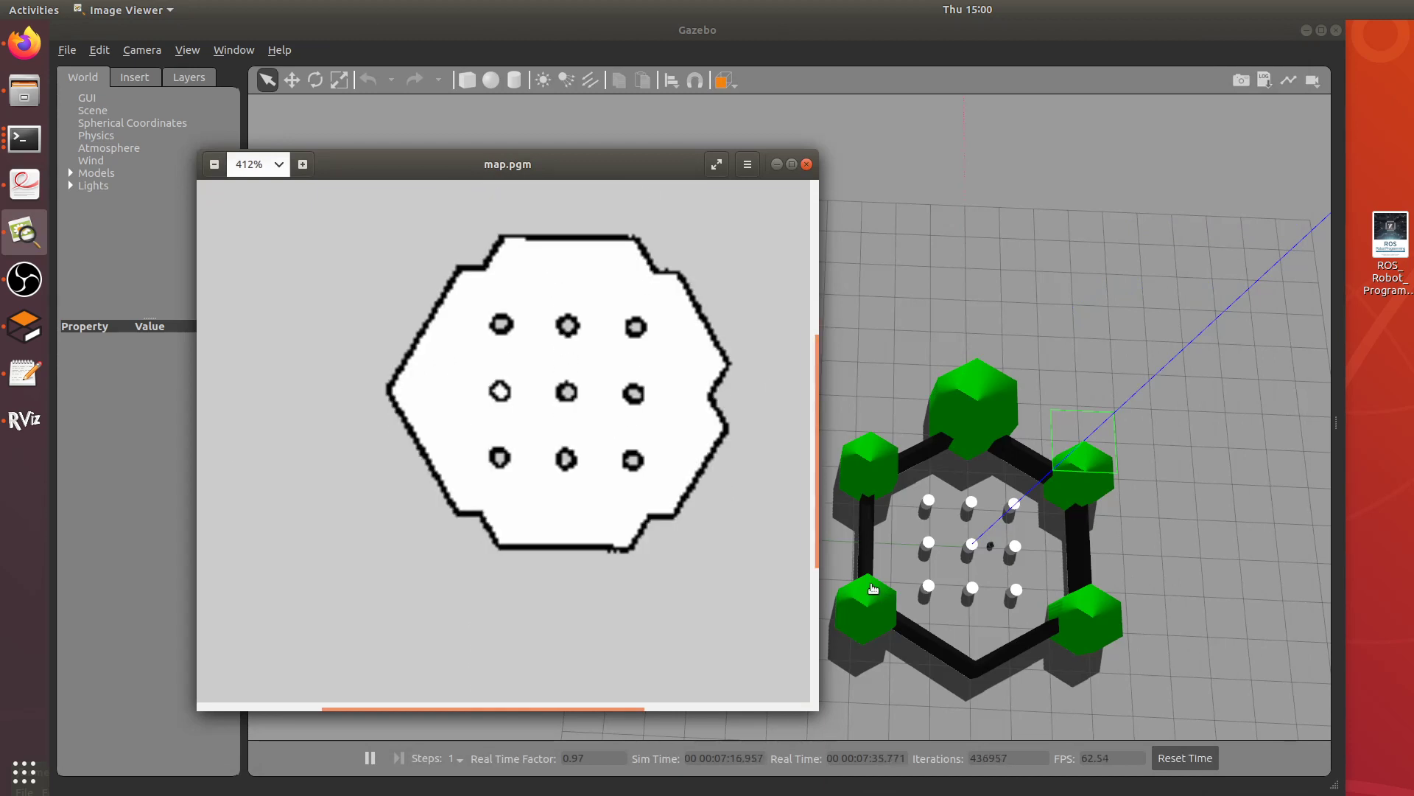